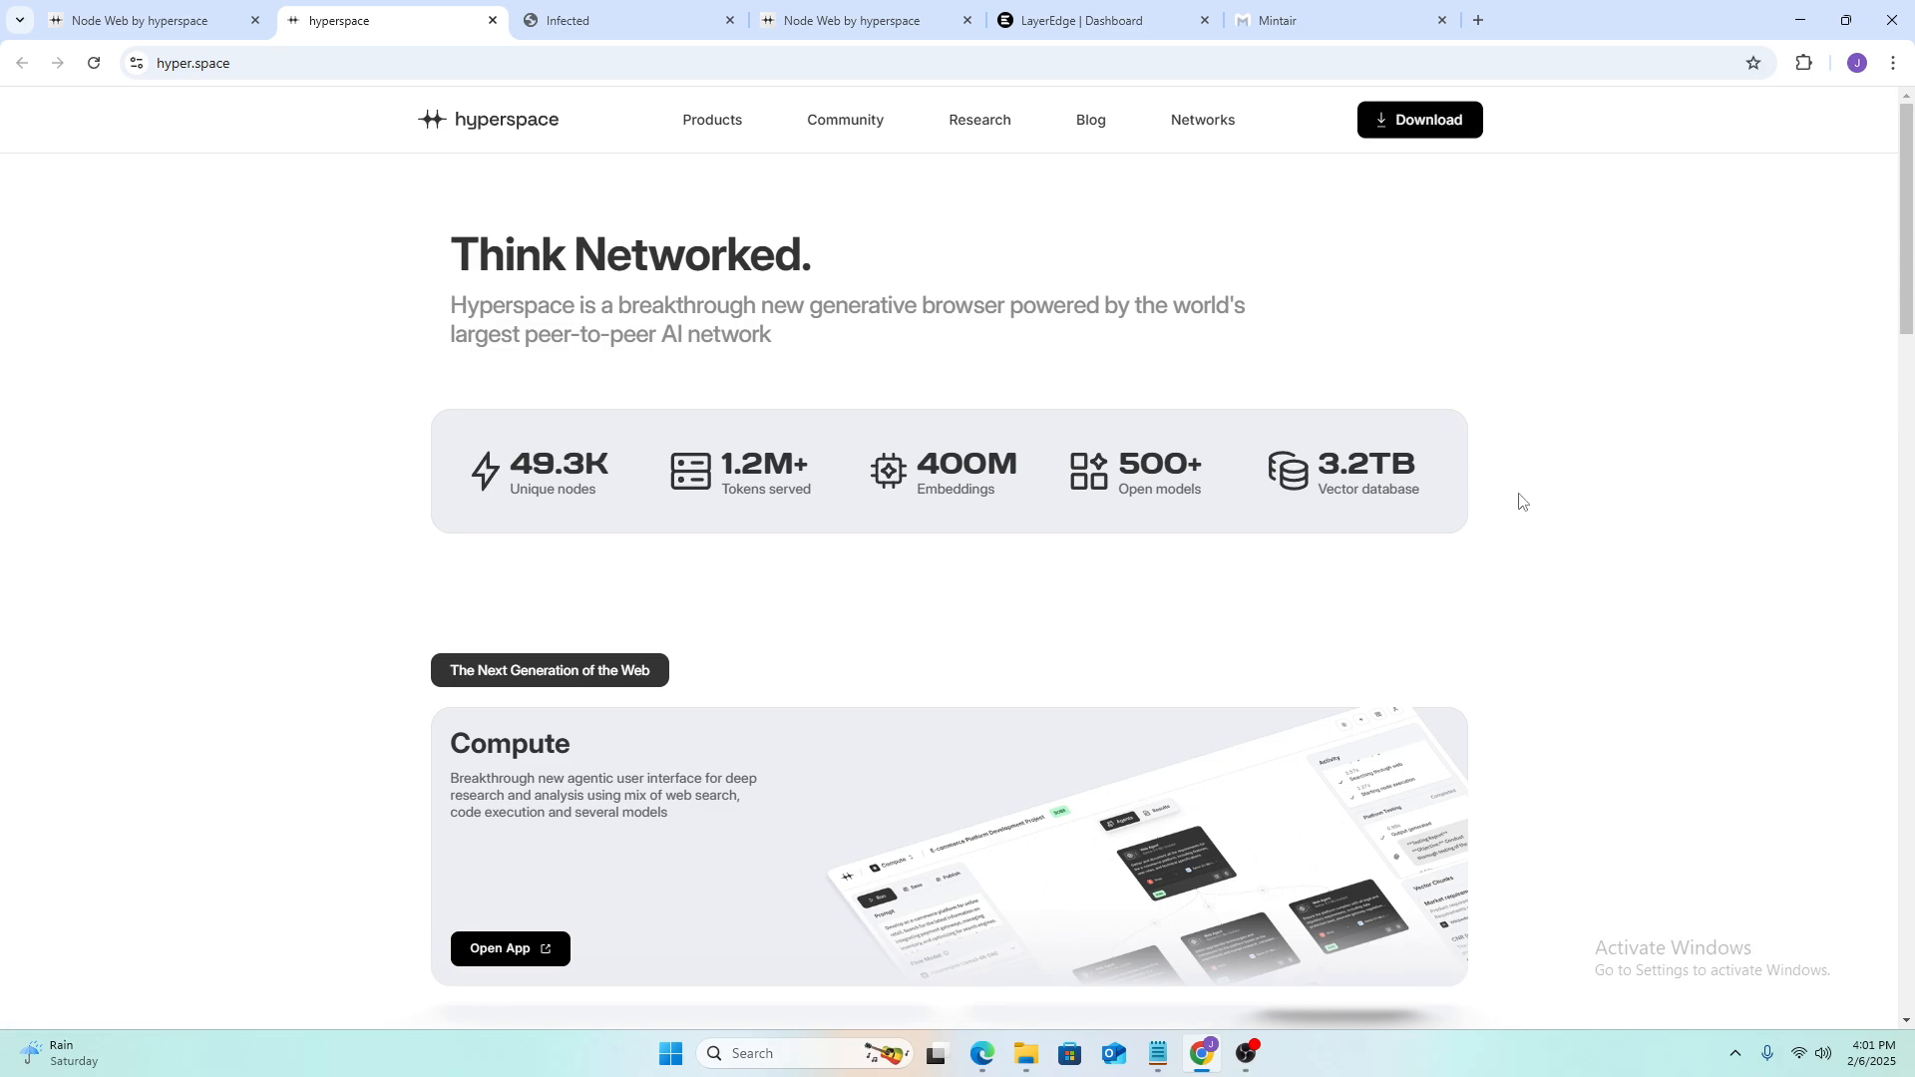
# - Look through the product sections on the Hyperspace home page and open the Play app
pyautogui.scroll(-1, 1520, 500)
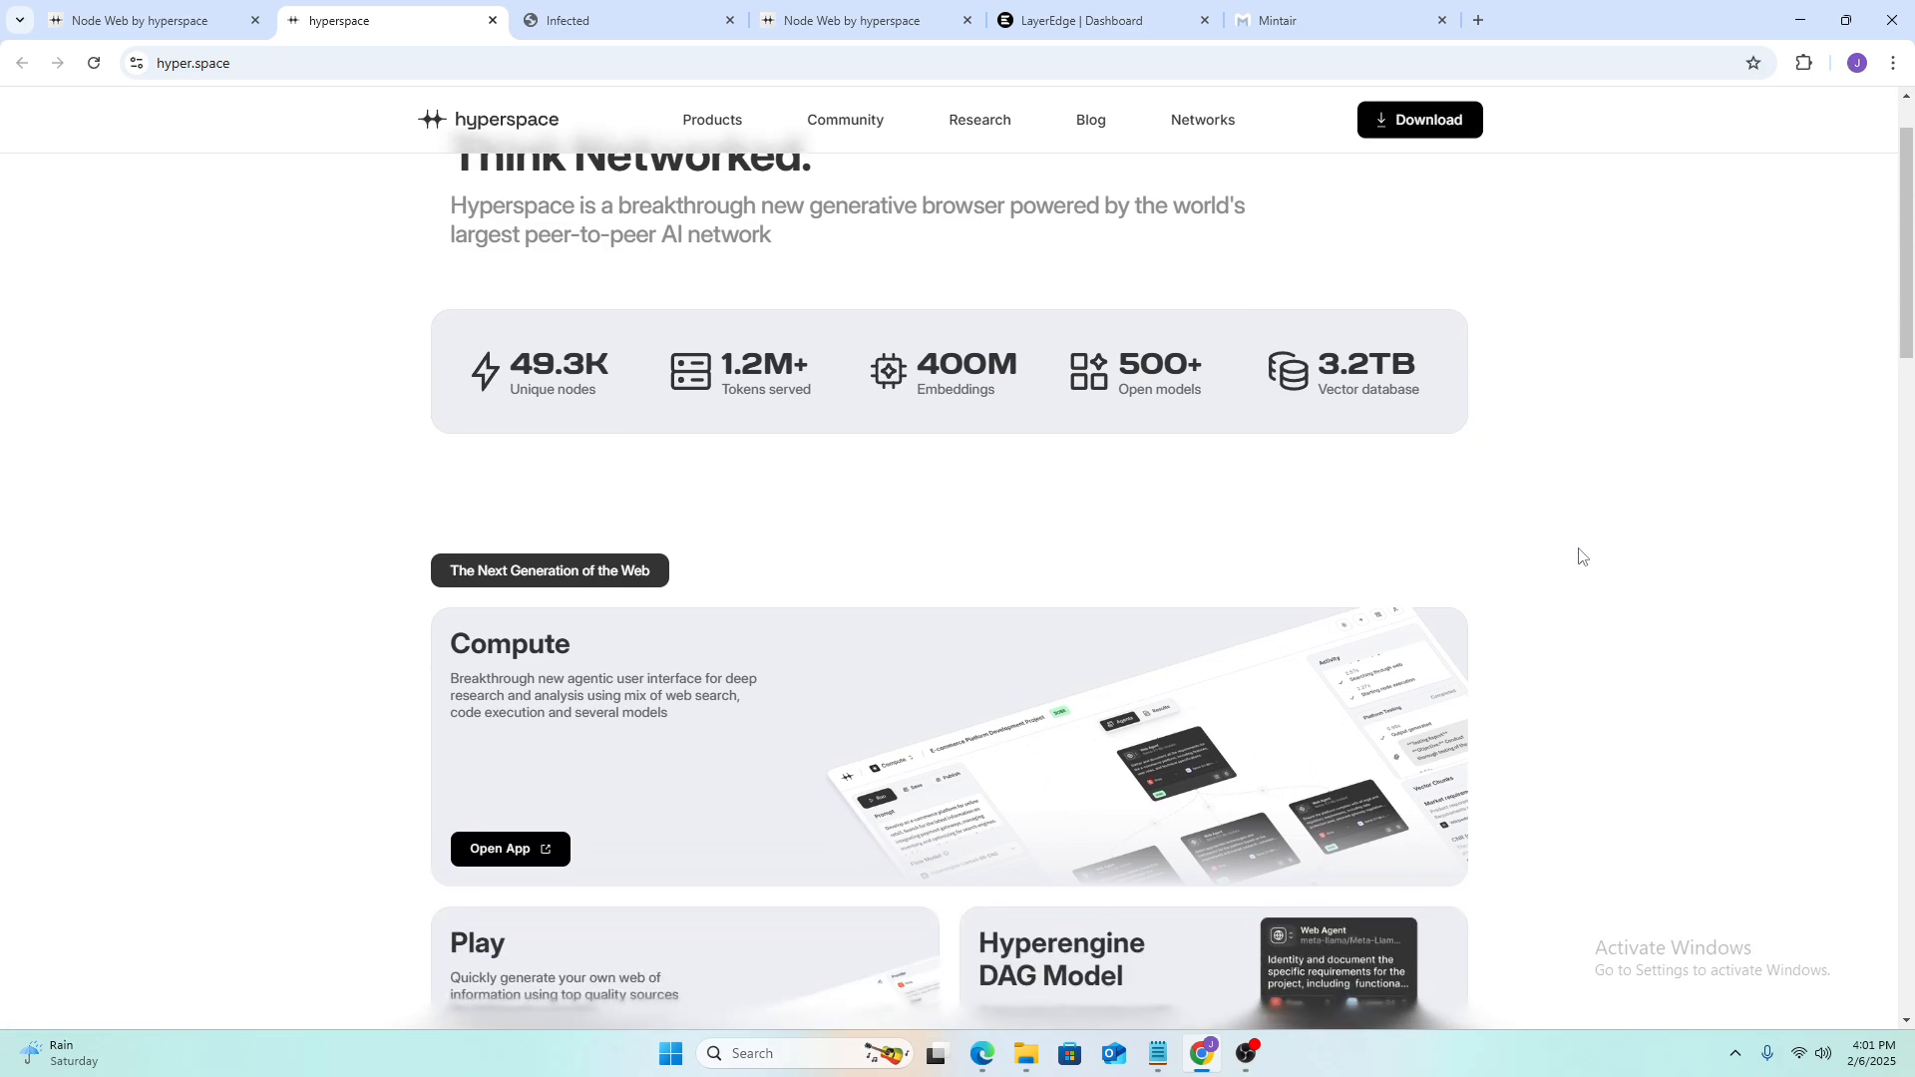
pyautogui.scroll(-1, 1578, 555)
pyautogui.scroll(-2, 1579, 555)
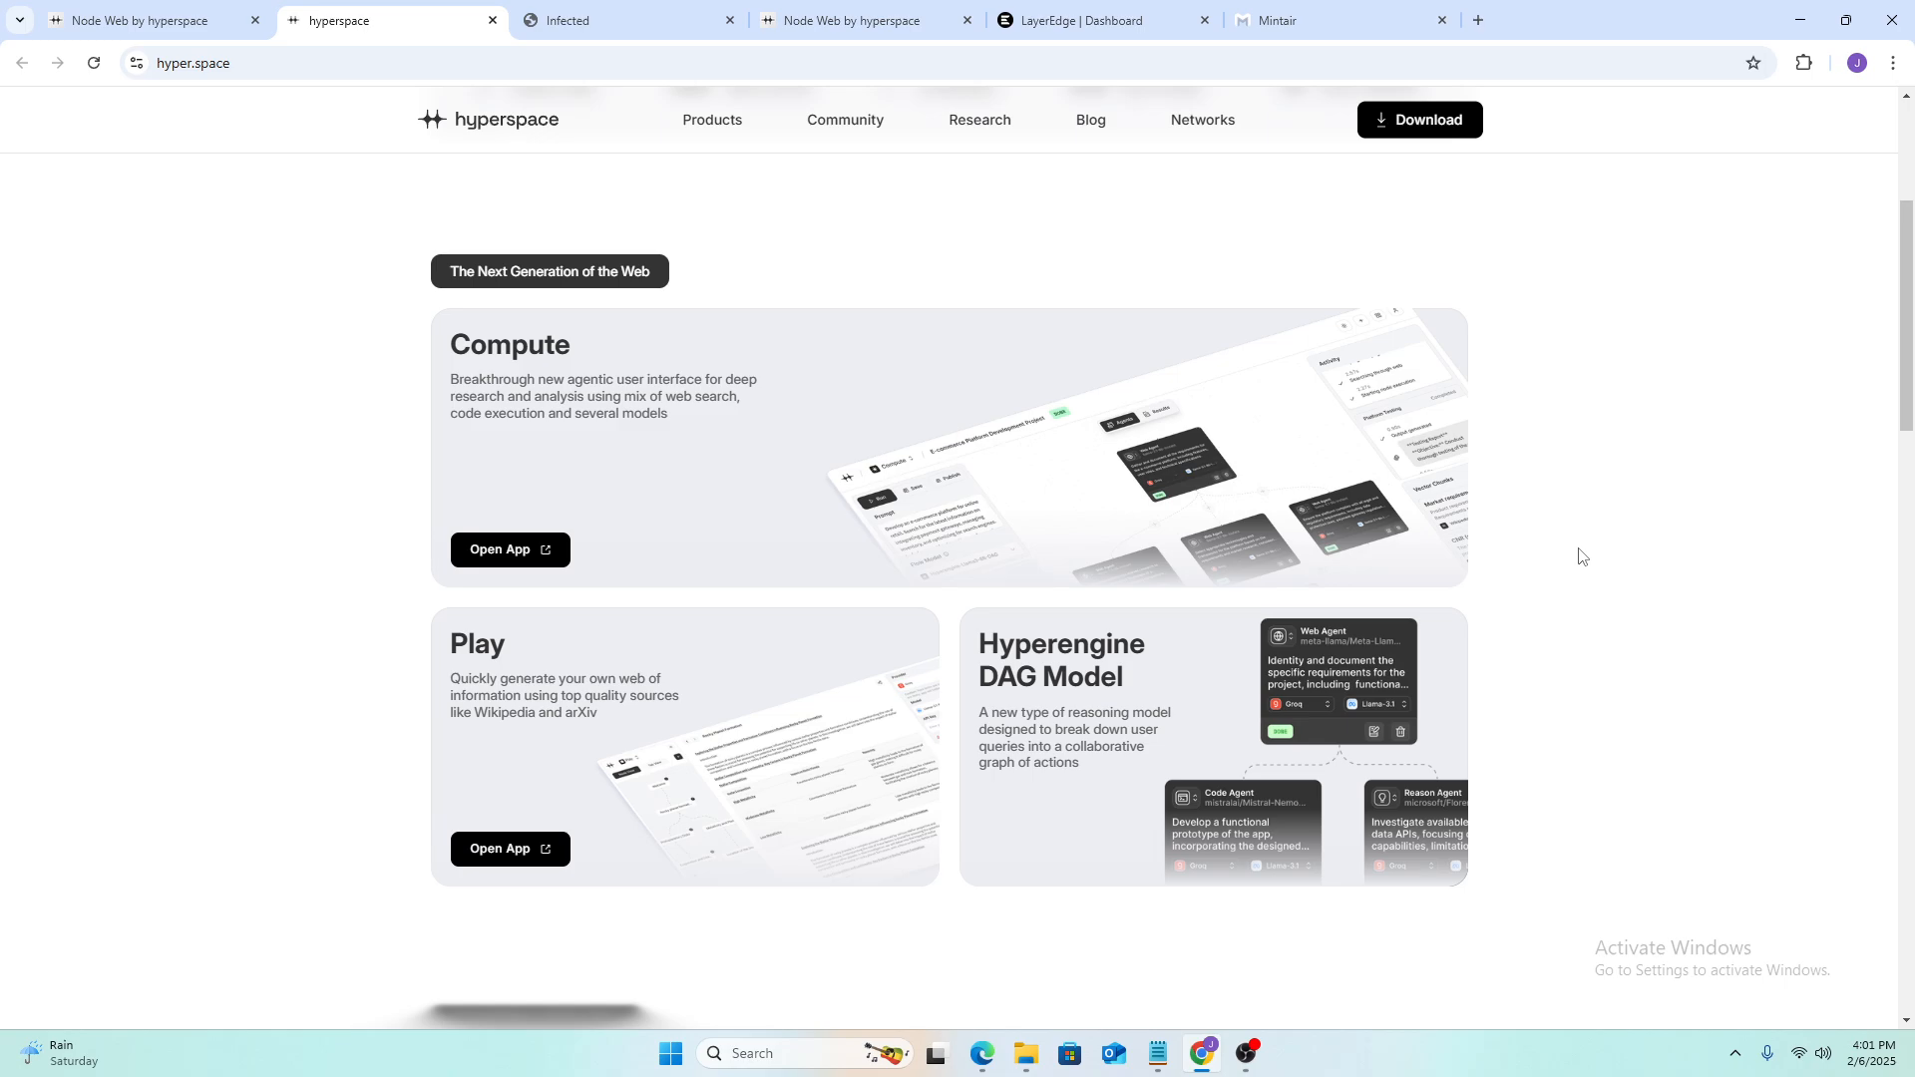
pyautogui.scroll(-4, 1578, 555)
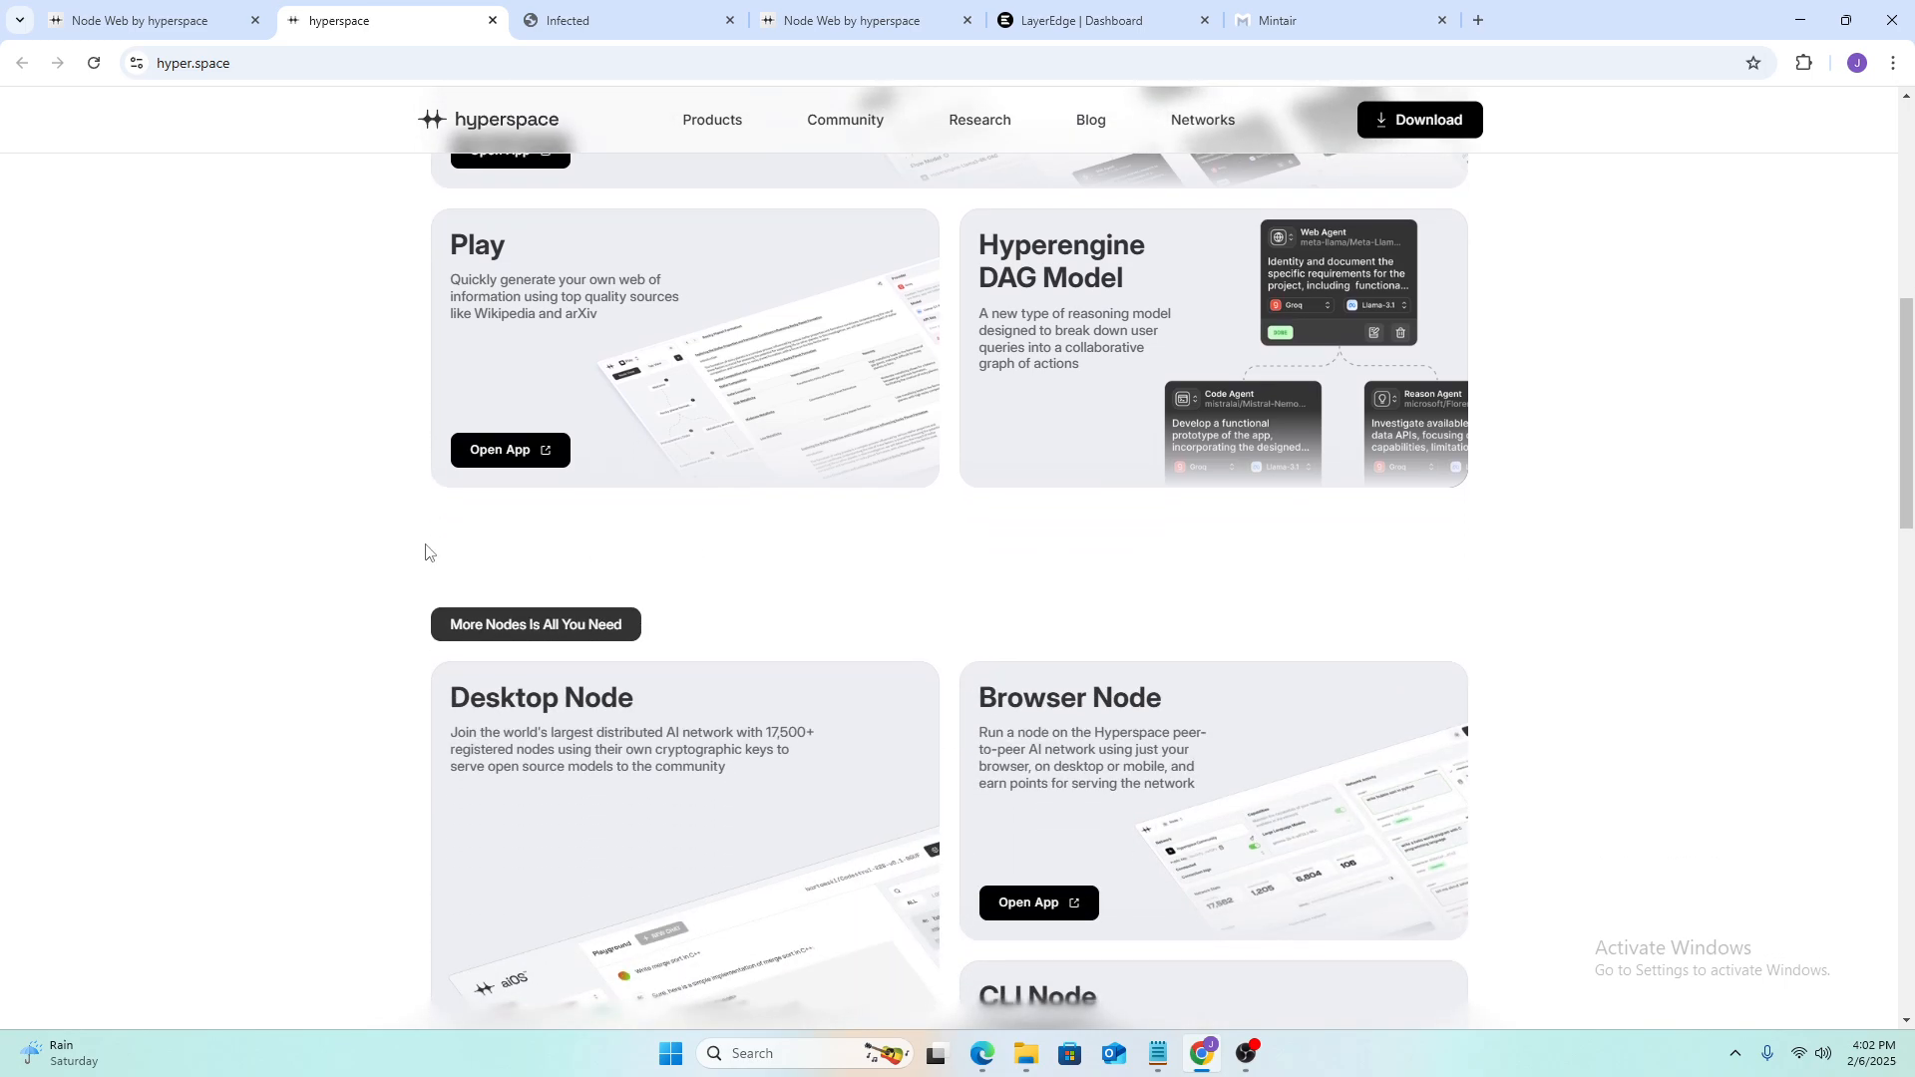
pyautogui.click(547, 452)
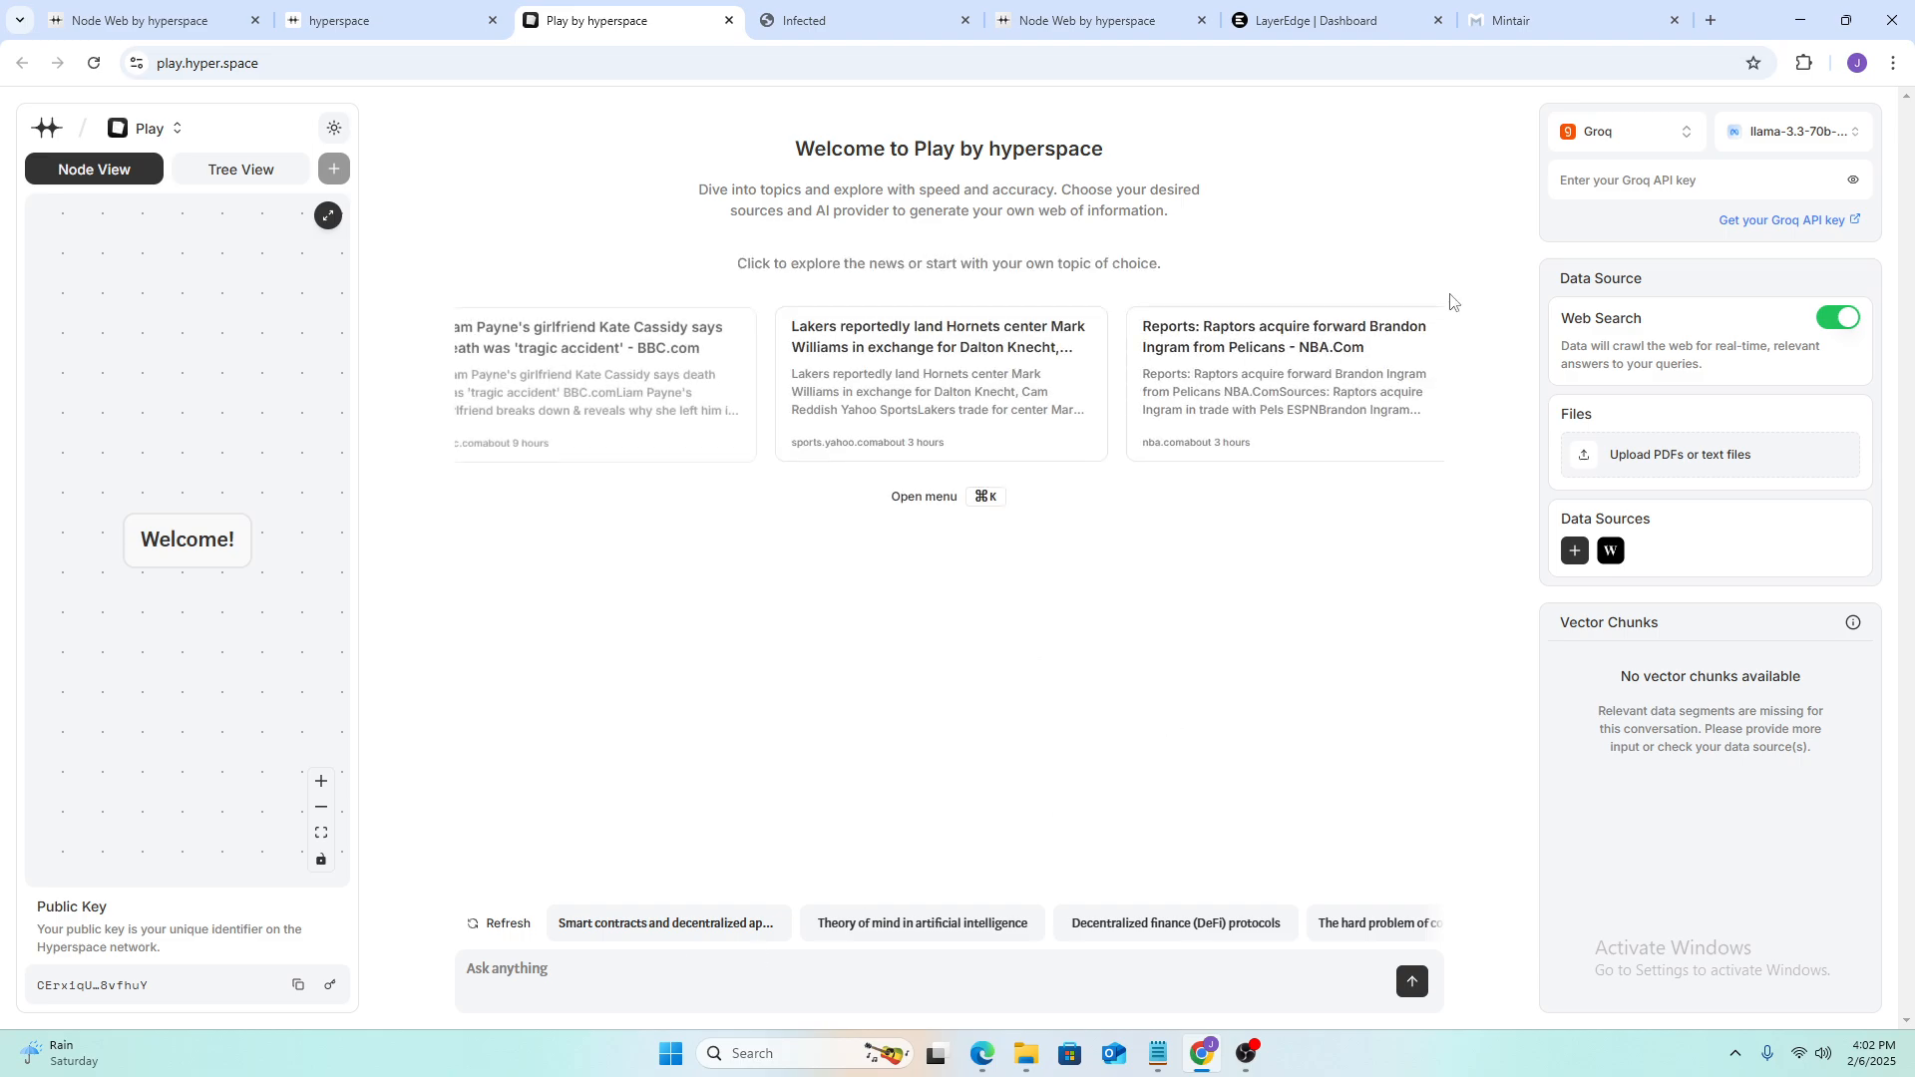
# - Examine the AI providers available in Play and the models offered for Groq
pyautogui.click(1681, 139)
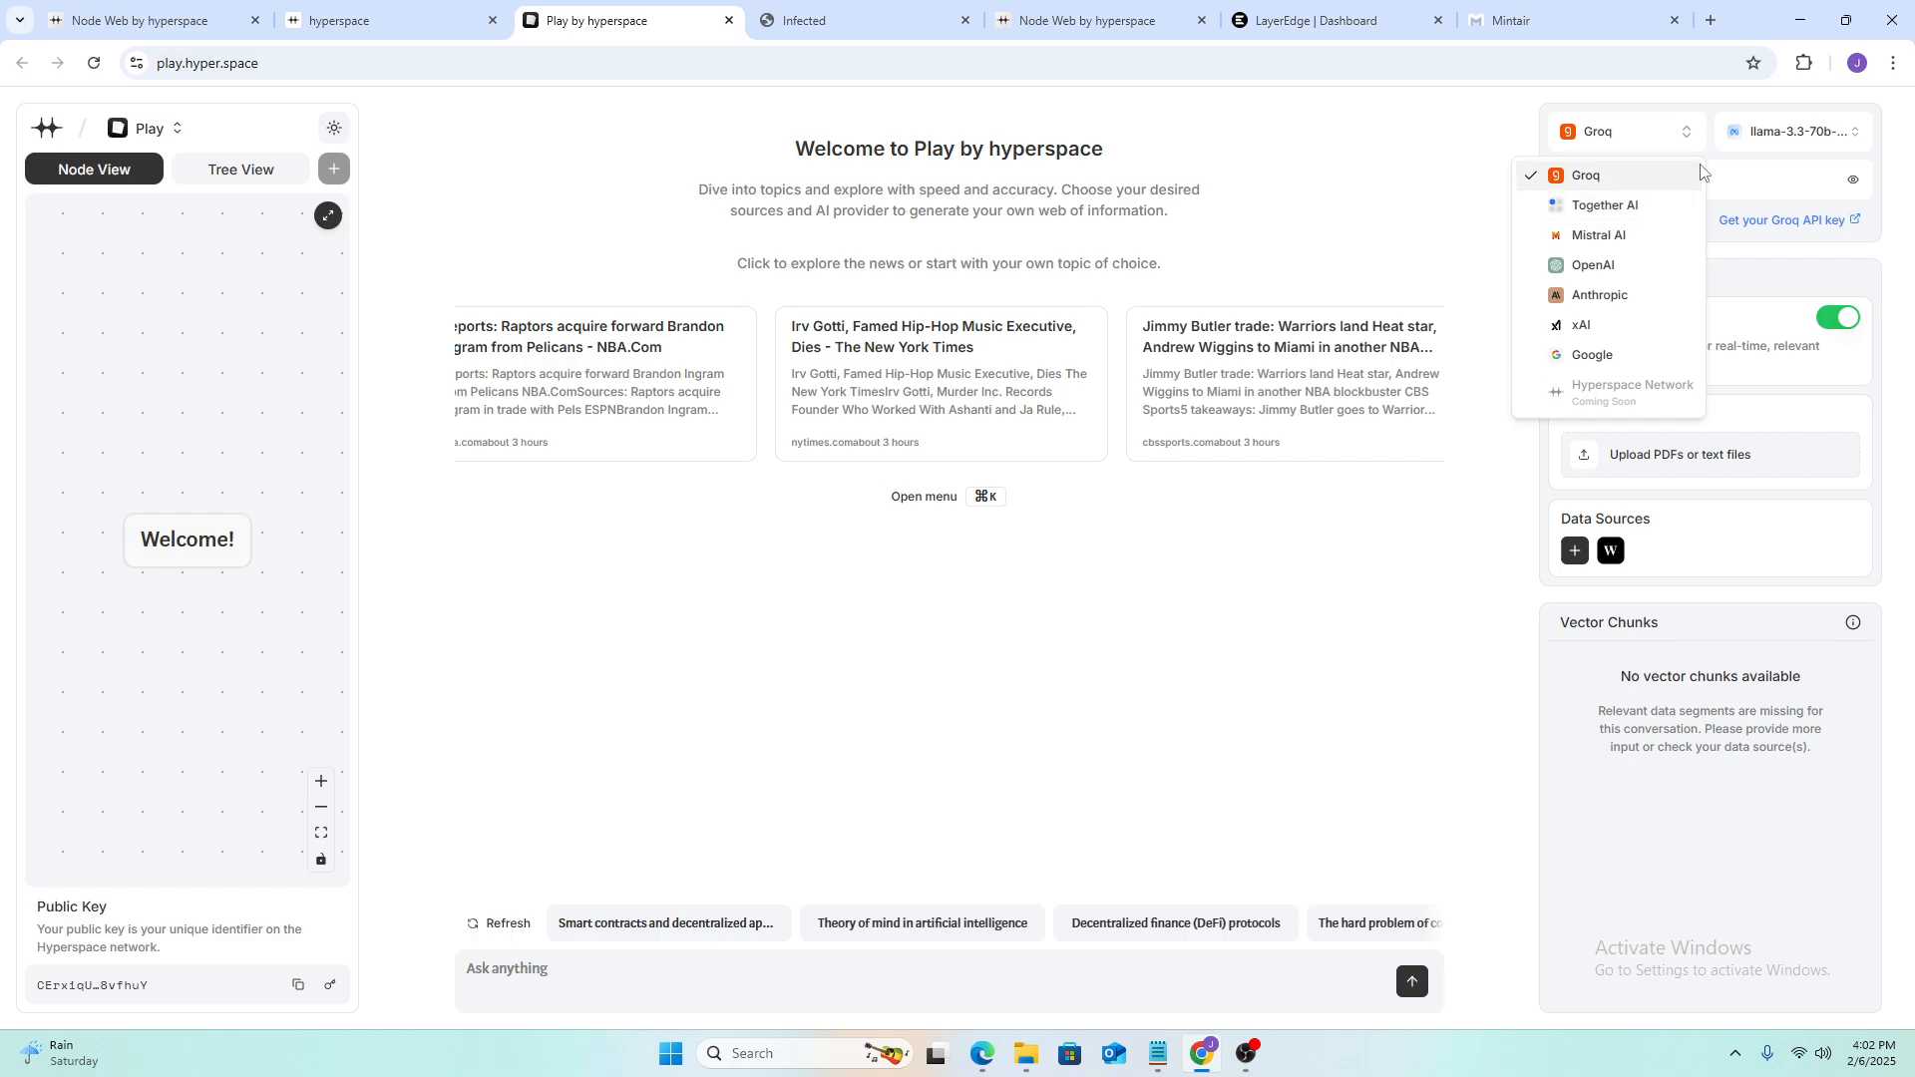
pyautogui.click(1856, 139)
pyautogui.click(1857, 139)
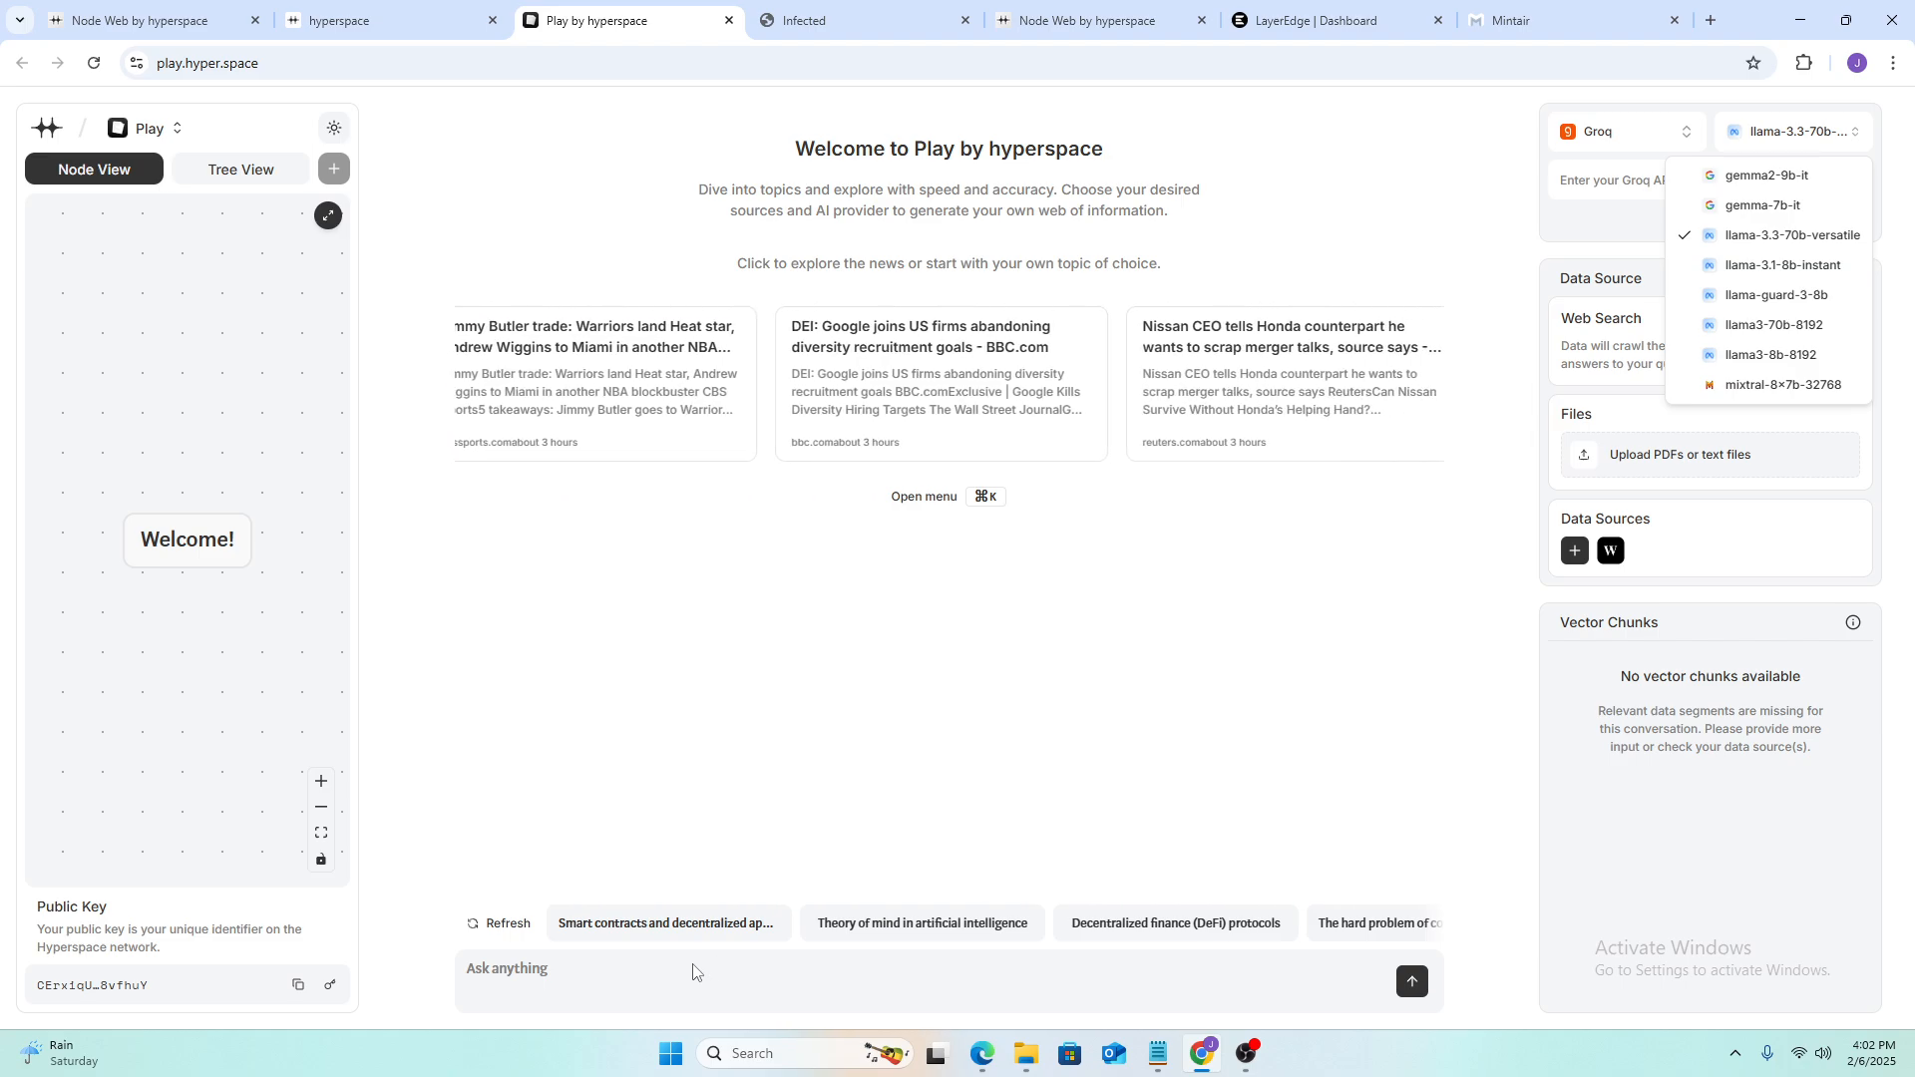
pyautogui.press('Escape')
# - Switch to the Compute app and submit the Road Trip Planning example prompt for a 5-day Bali itinerary
pyautogui.click(168, 137)
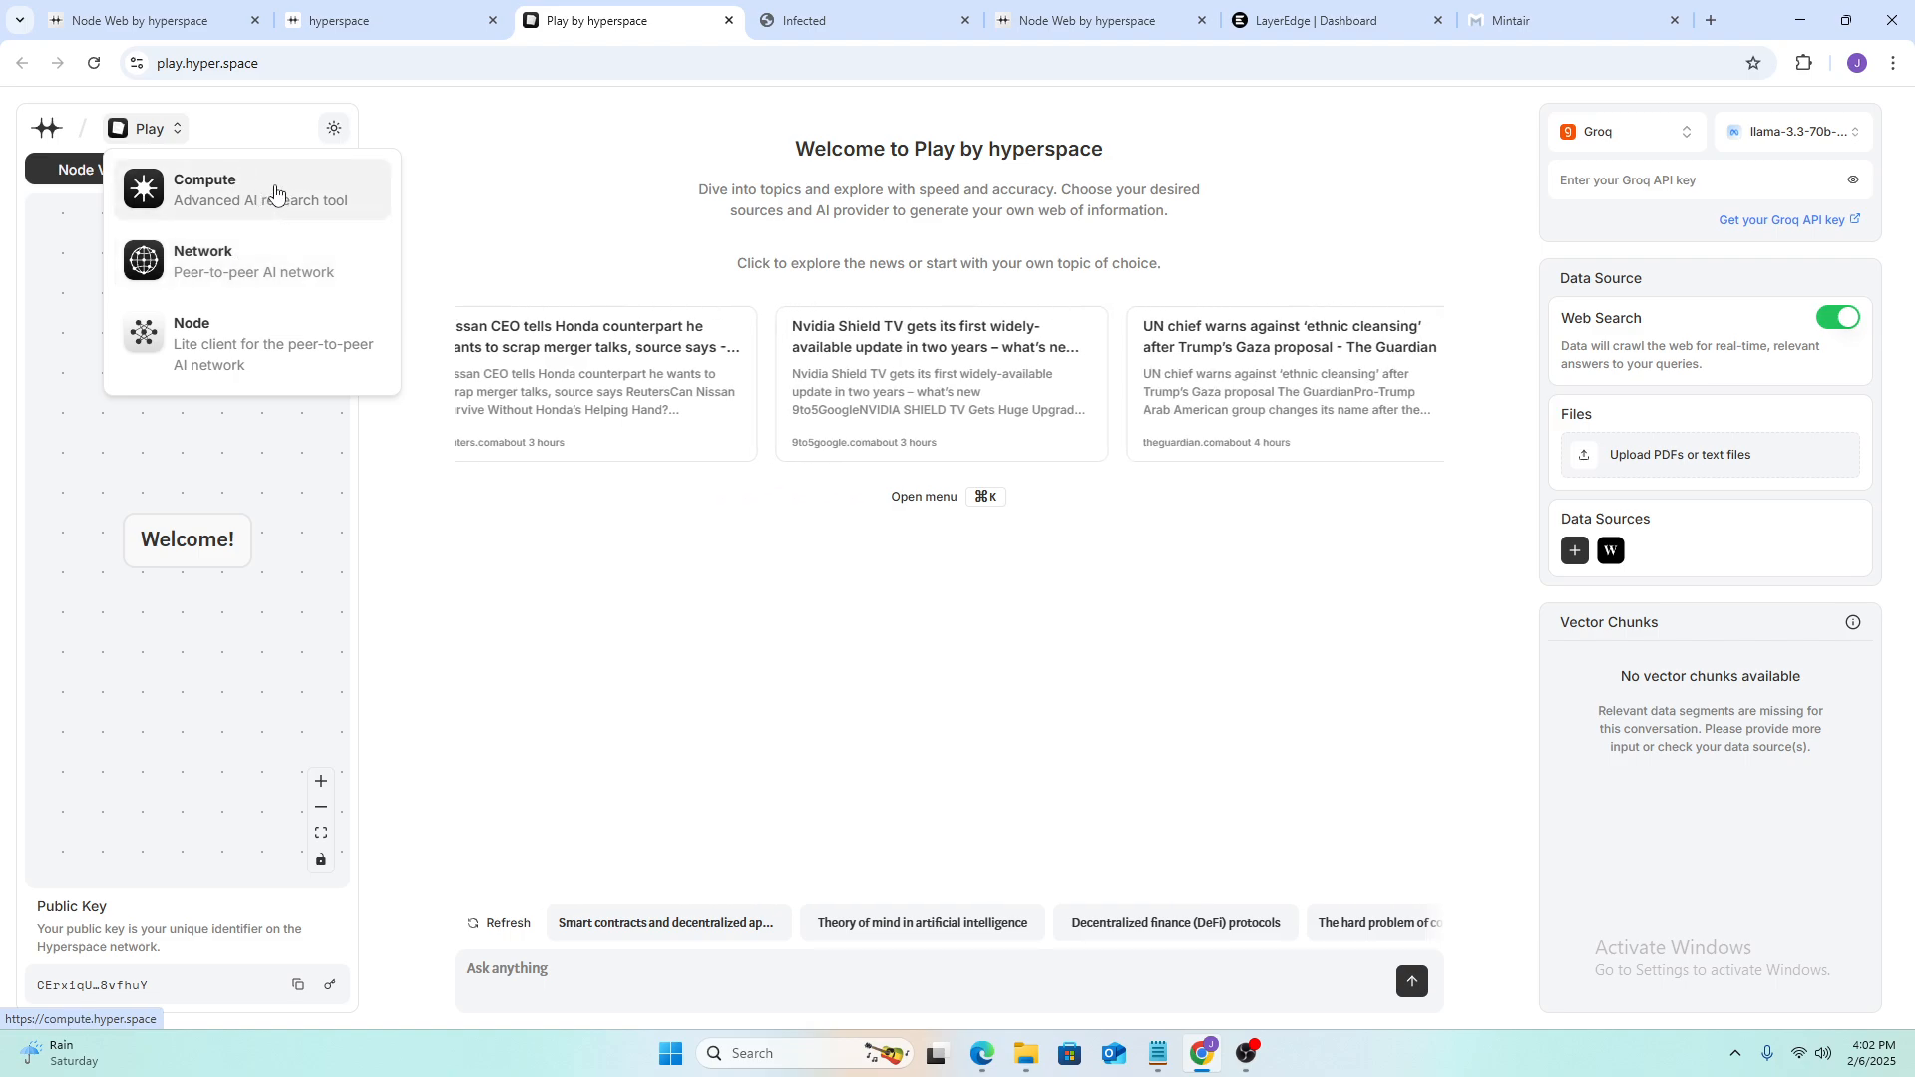
pyautogui.click(278, 195)
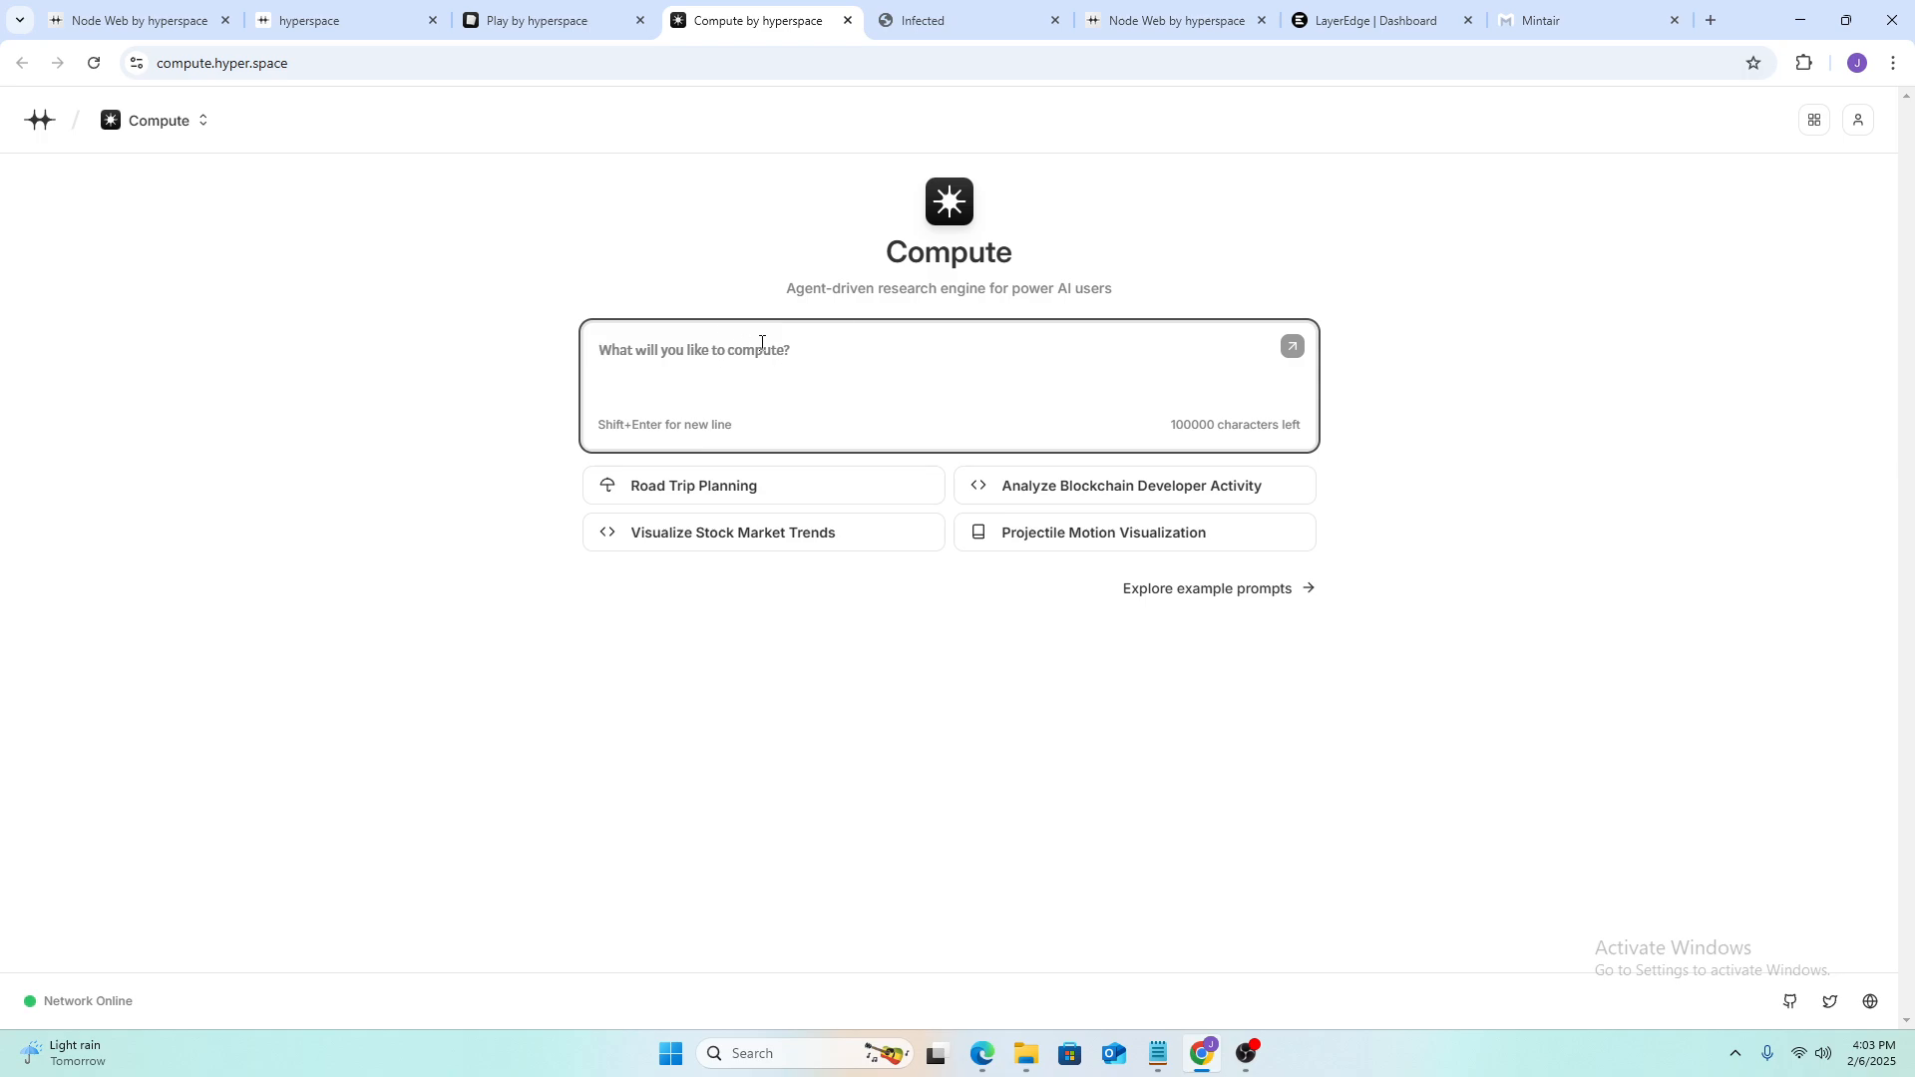
pyautogui.click(736, 489)
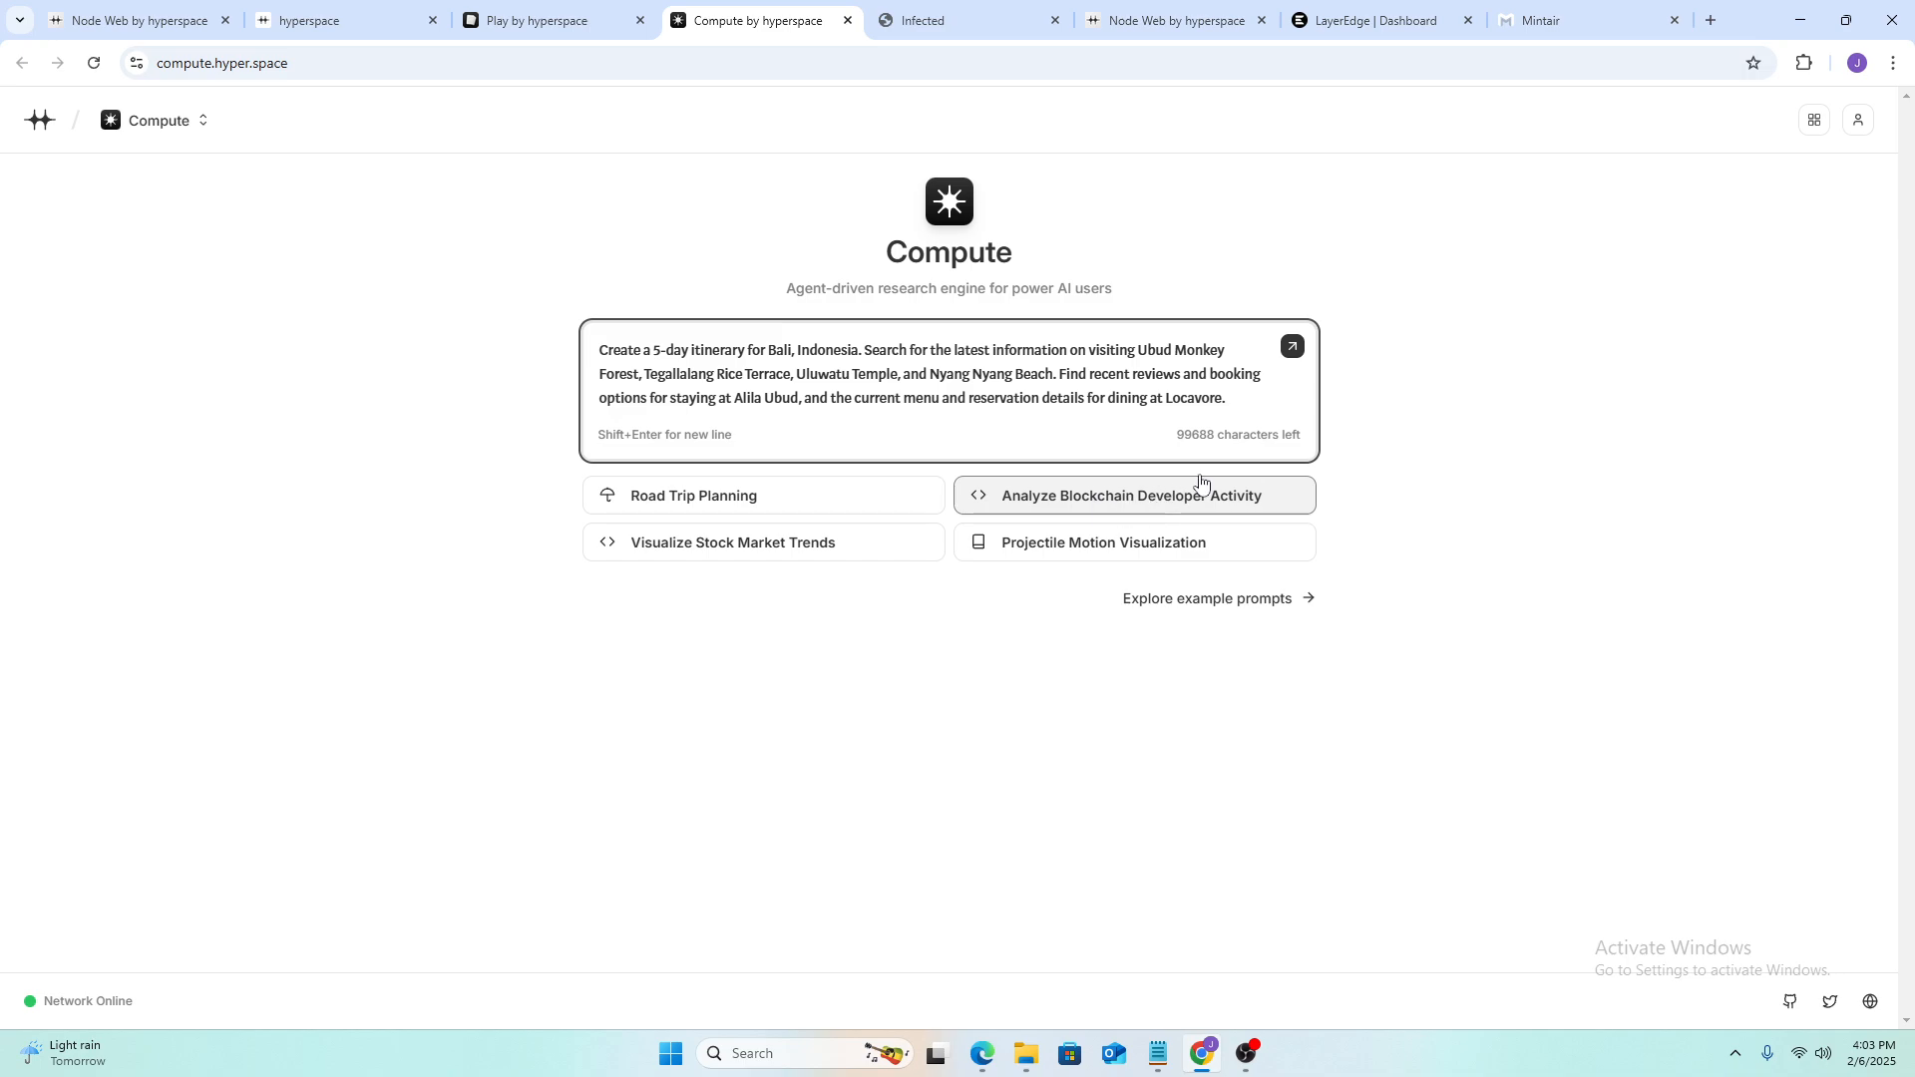
pyautogui.click(1292, 347)
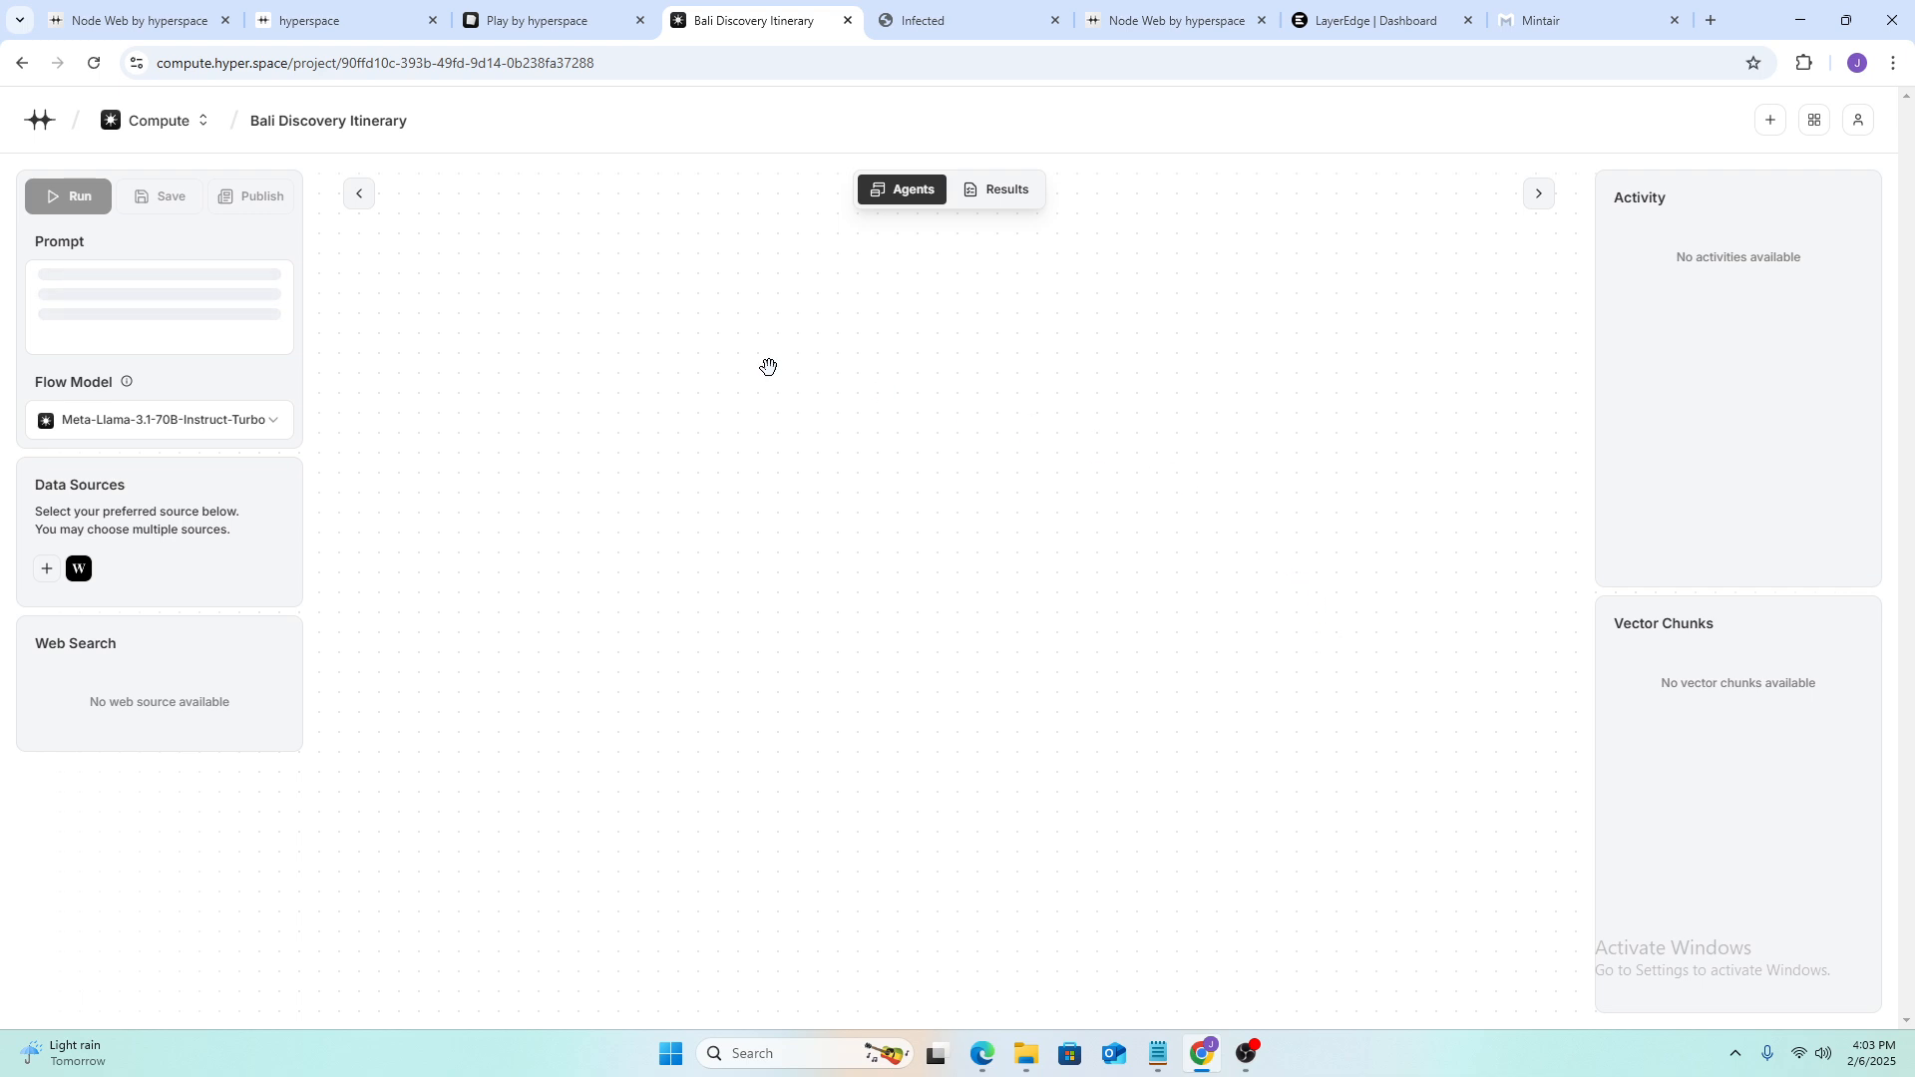
# - Go from Compute back to the Play app and on to the Network app
pyautogui.click(200, 126)
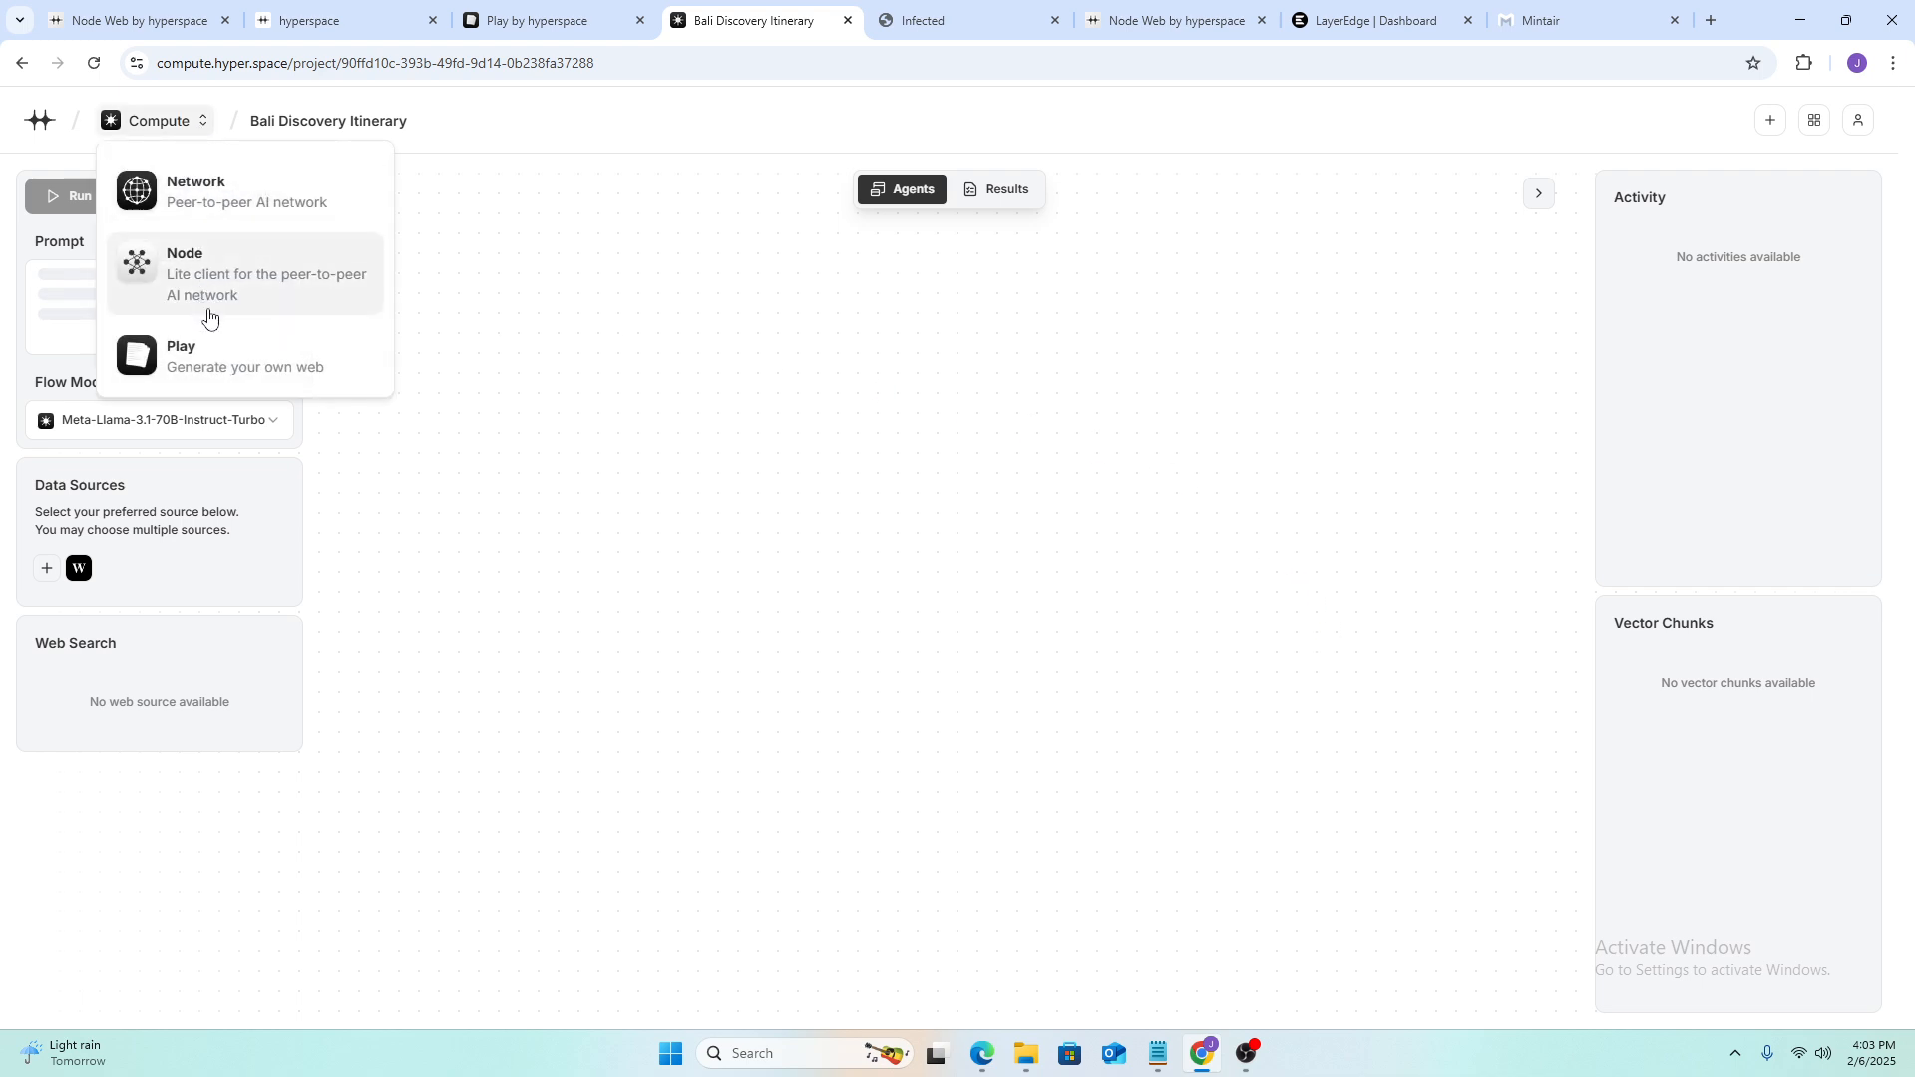
pyautogui.click(222, 357)
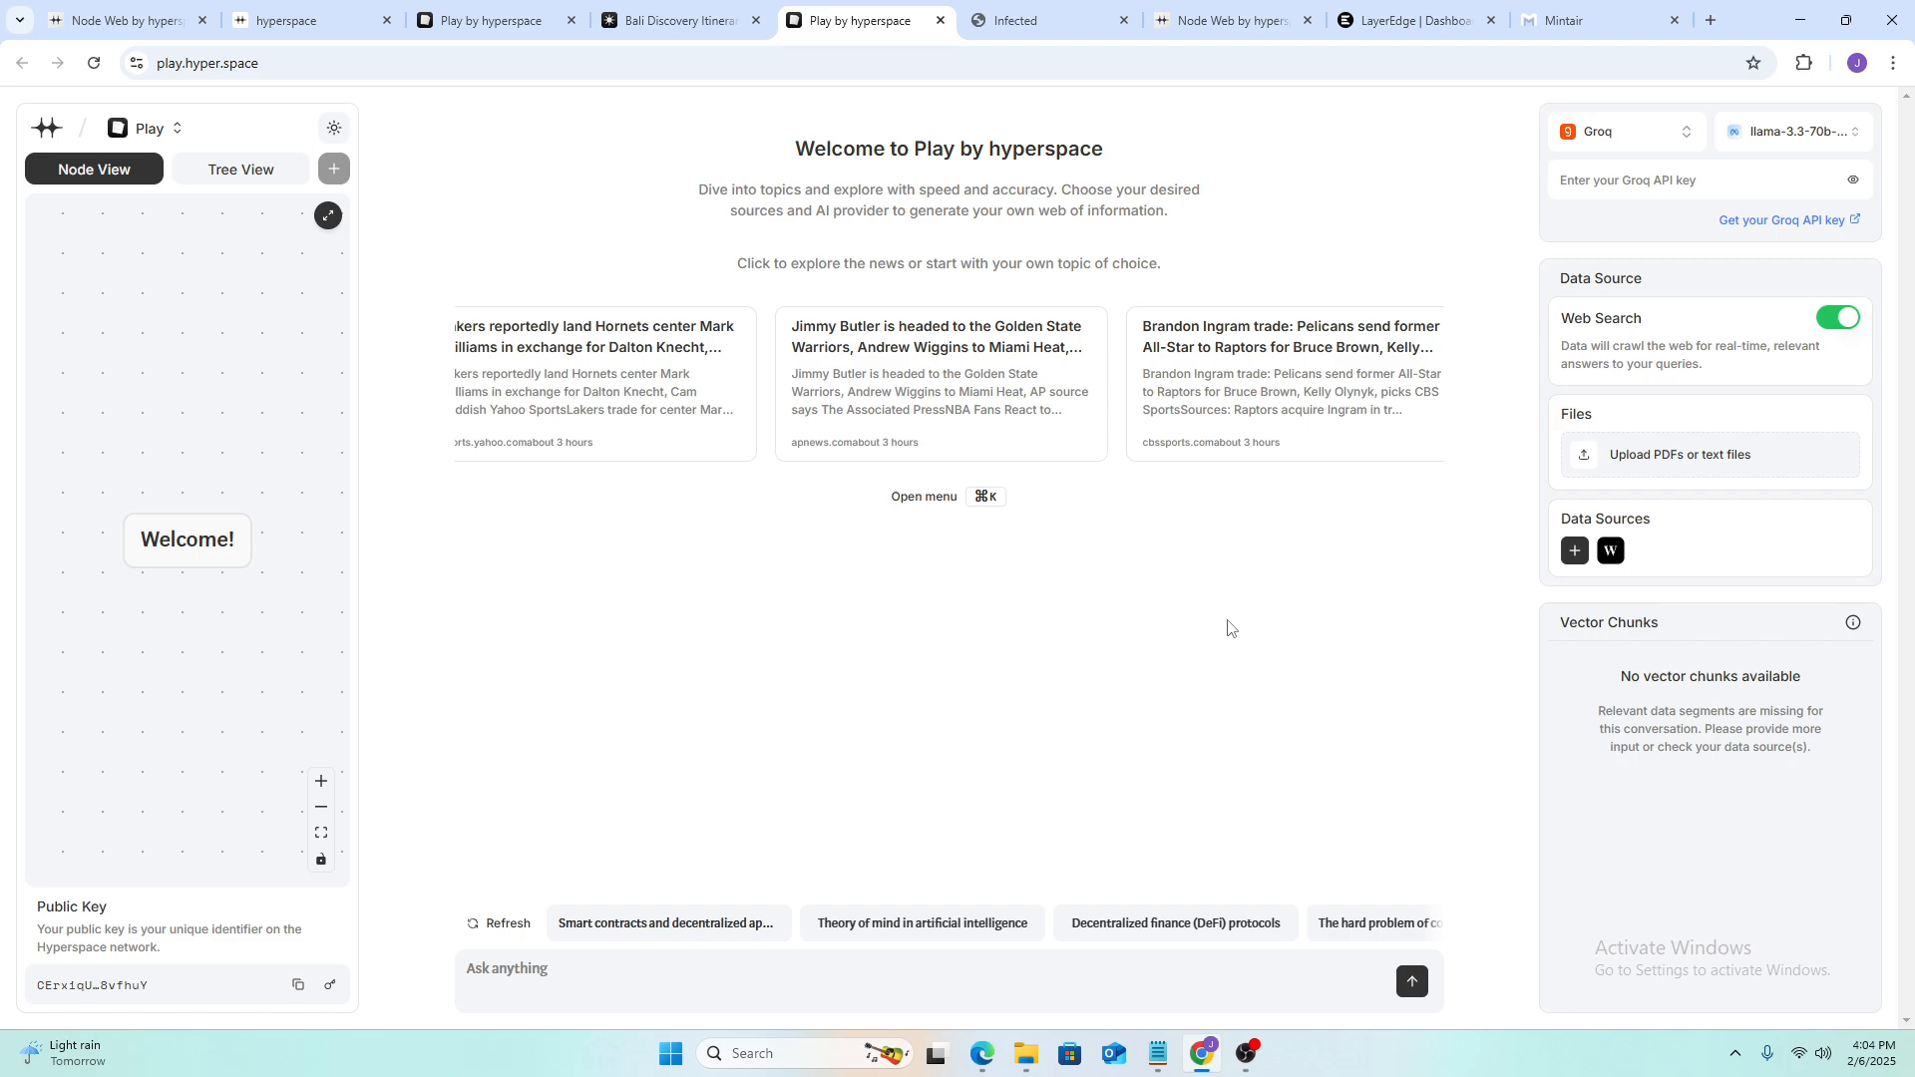
pyautogui.click(155, 127)
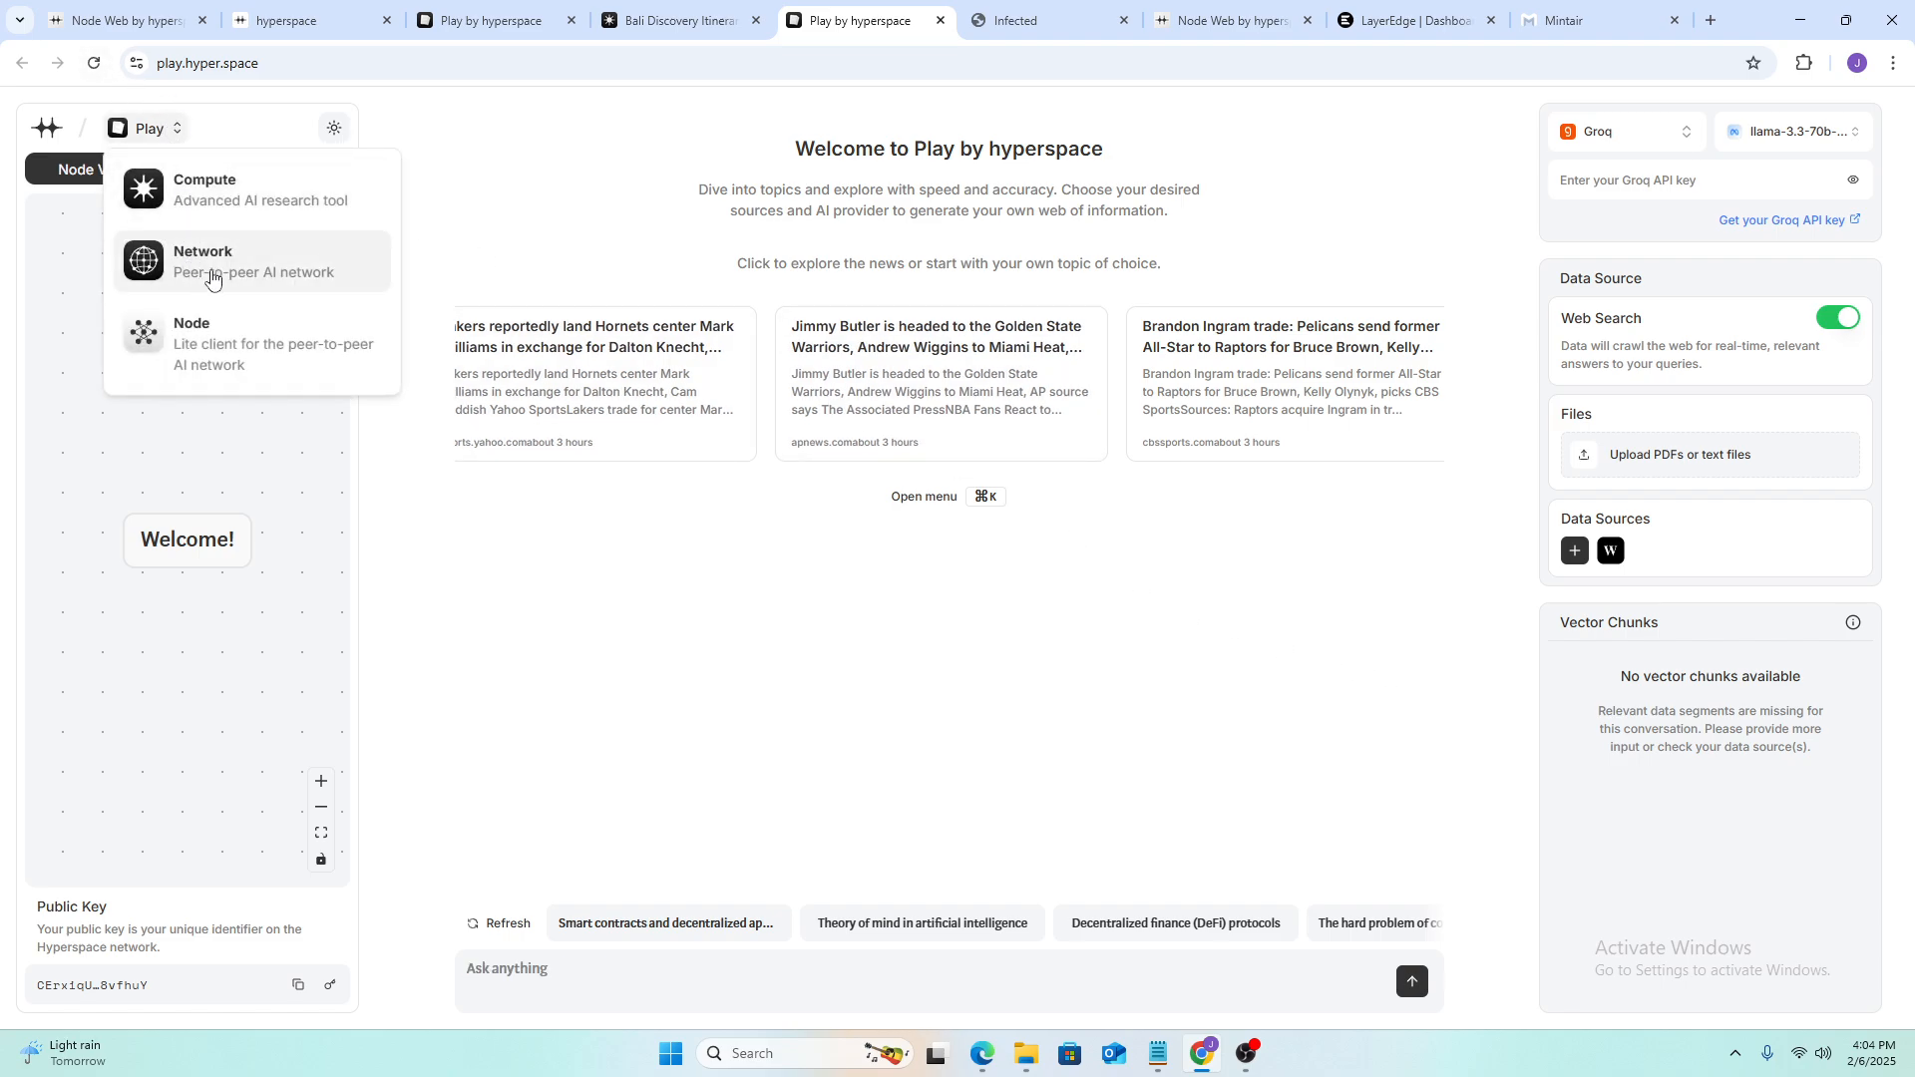
pyautogui.click(211, 264)
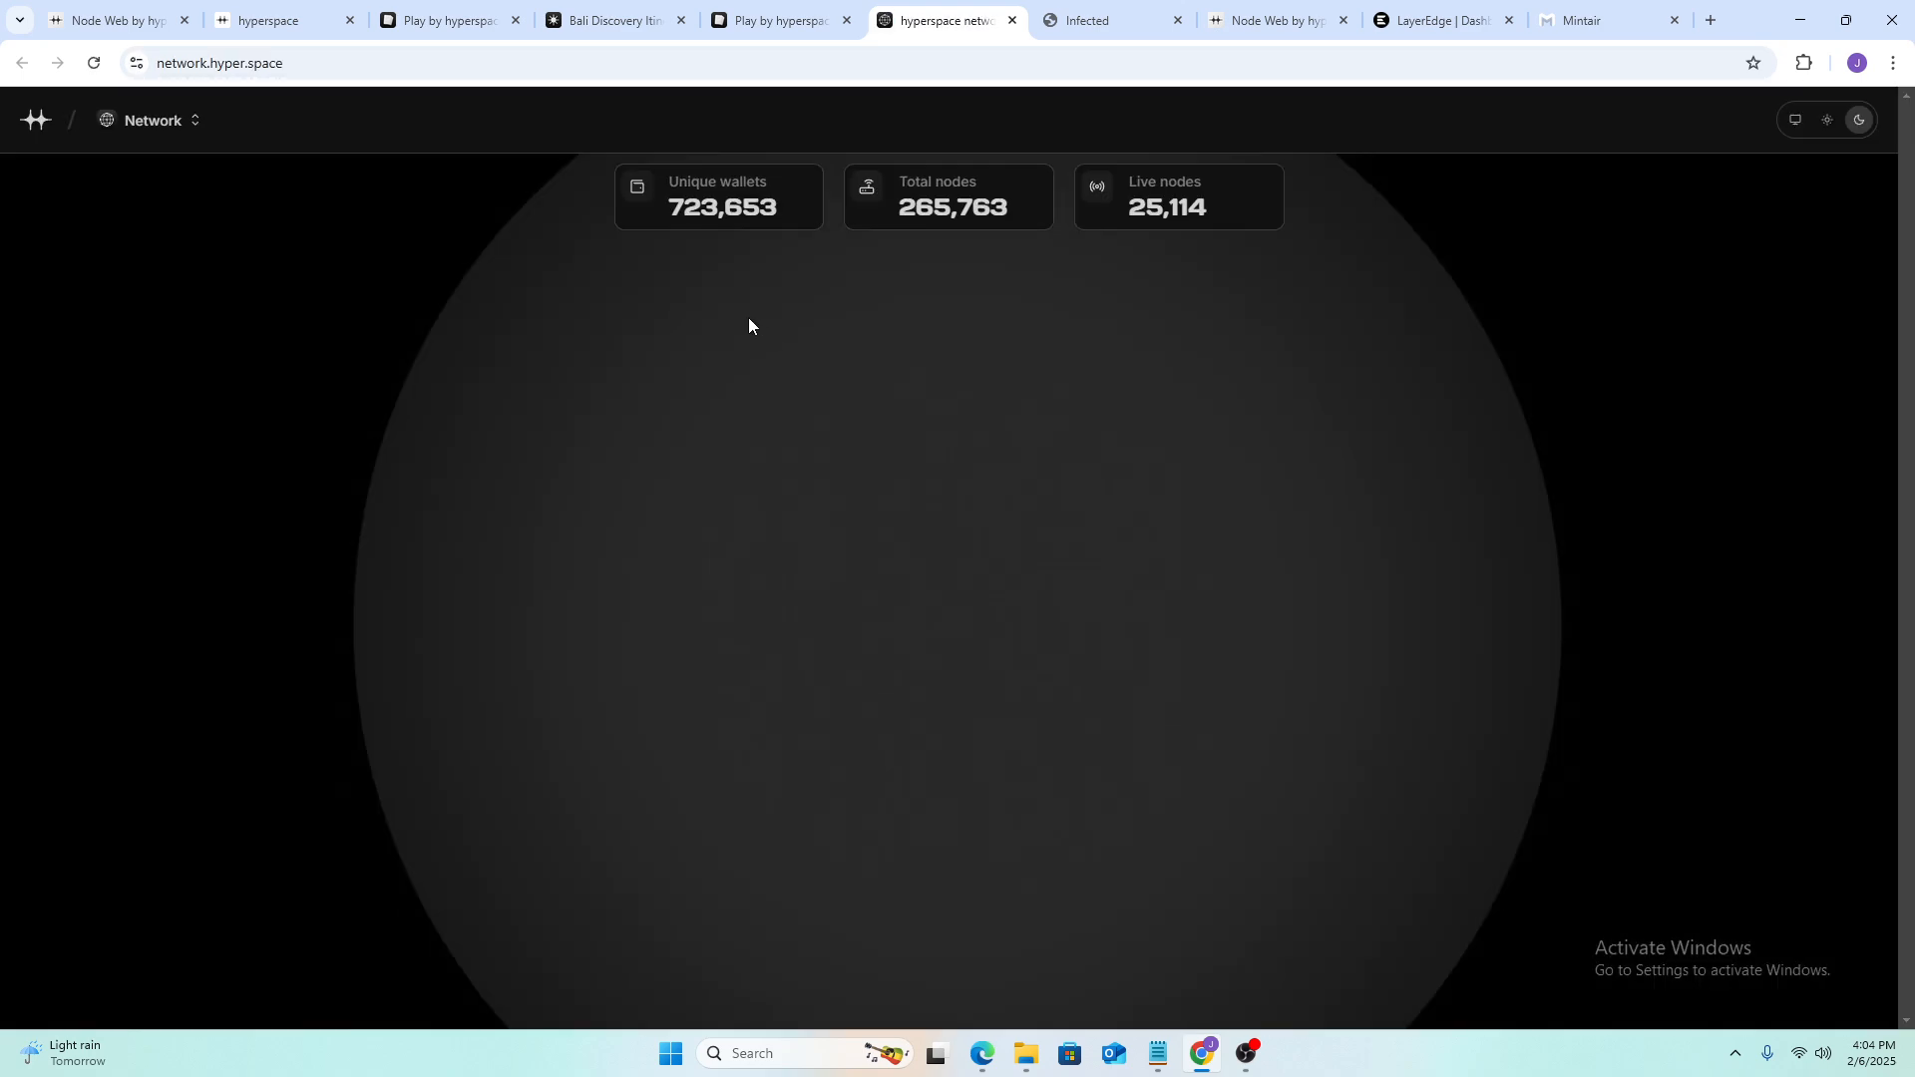
# - Open the Node app and review the node's points, multiplier and uptime summary
pyautogui.click(192, 121)
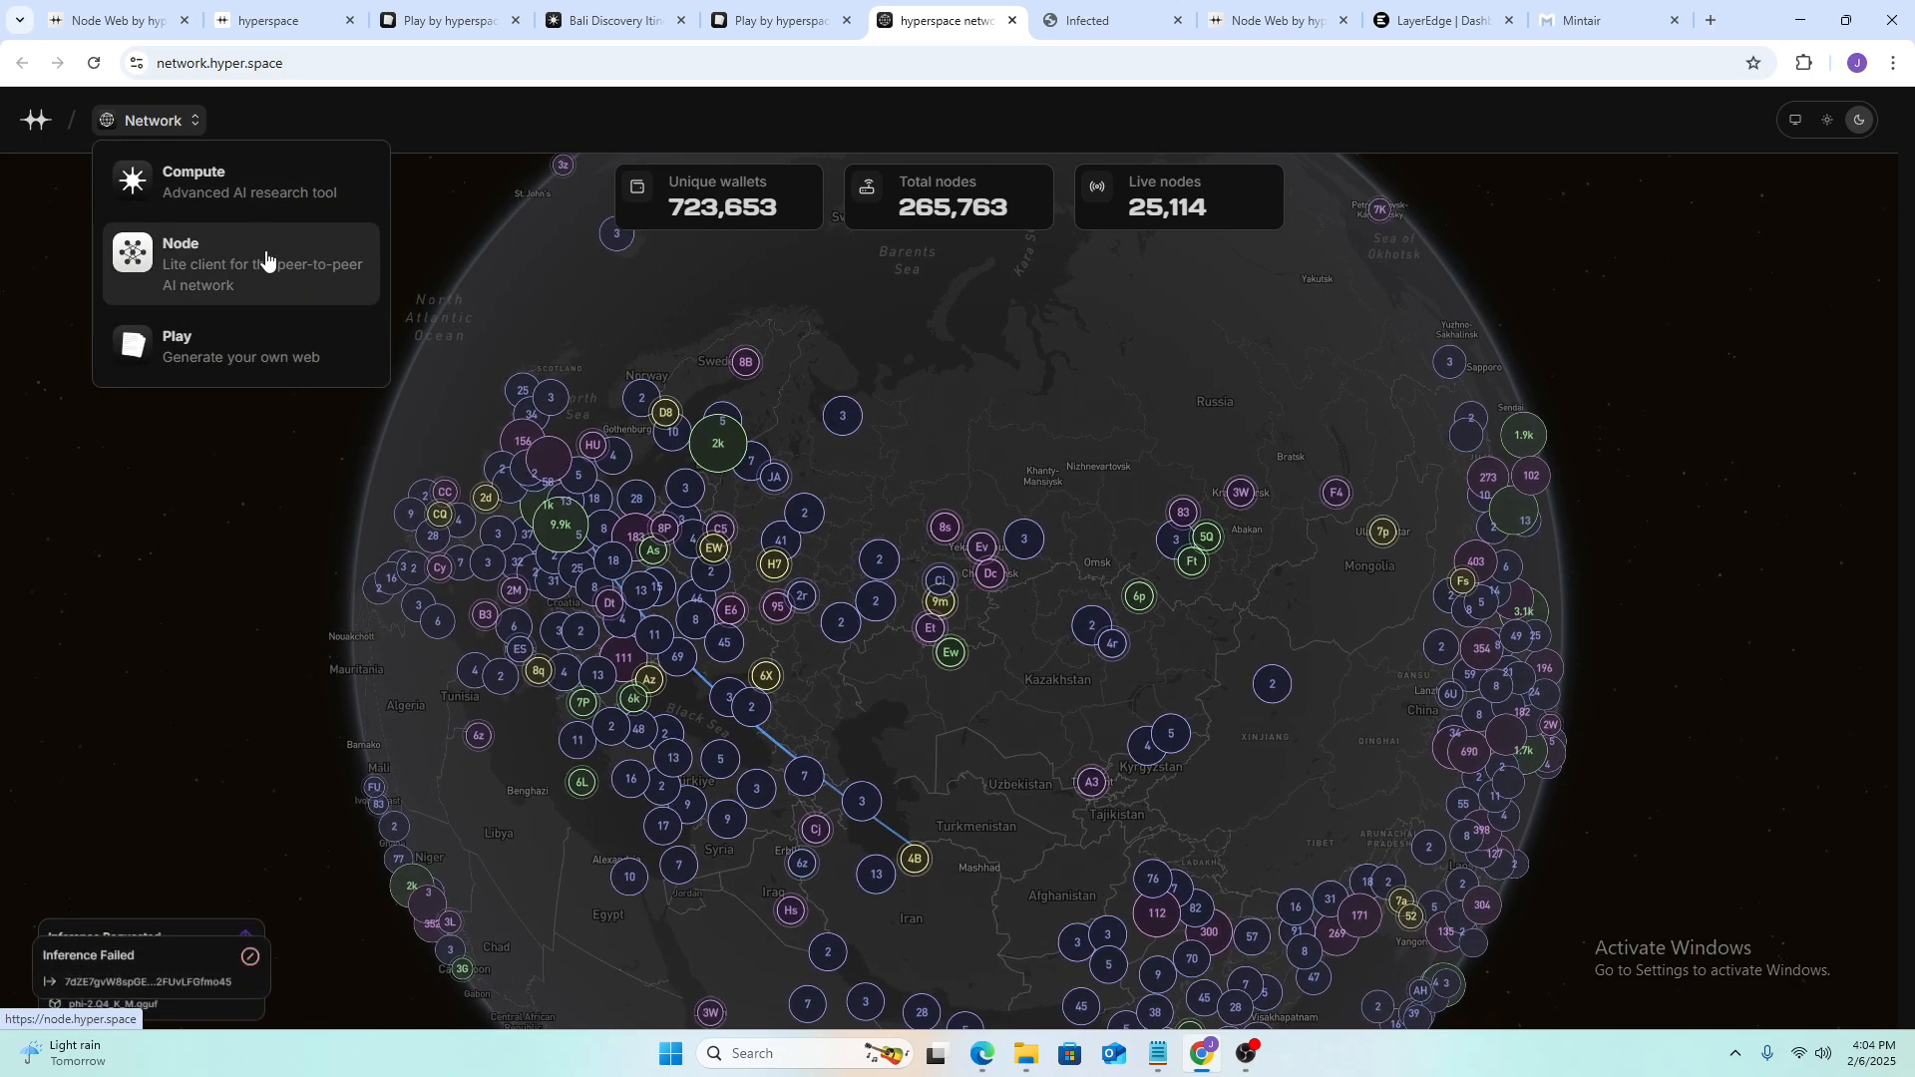
pyautogui.click(270, 259)
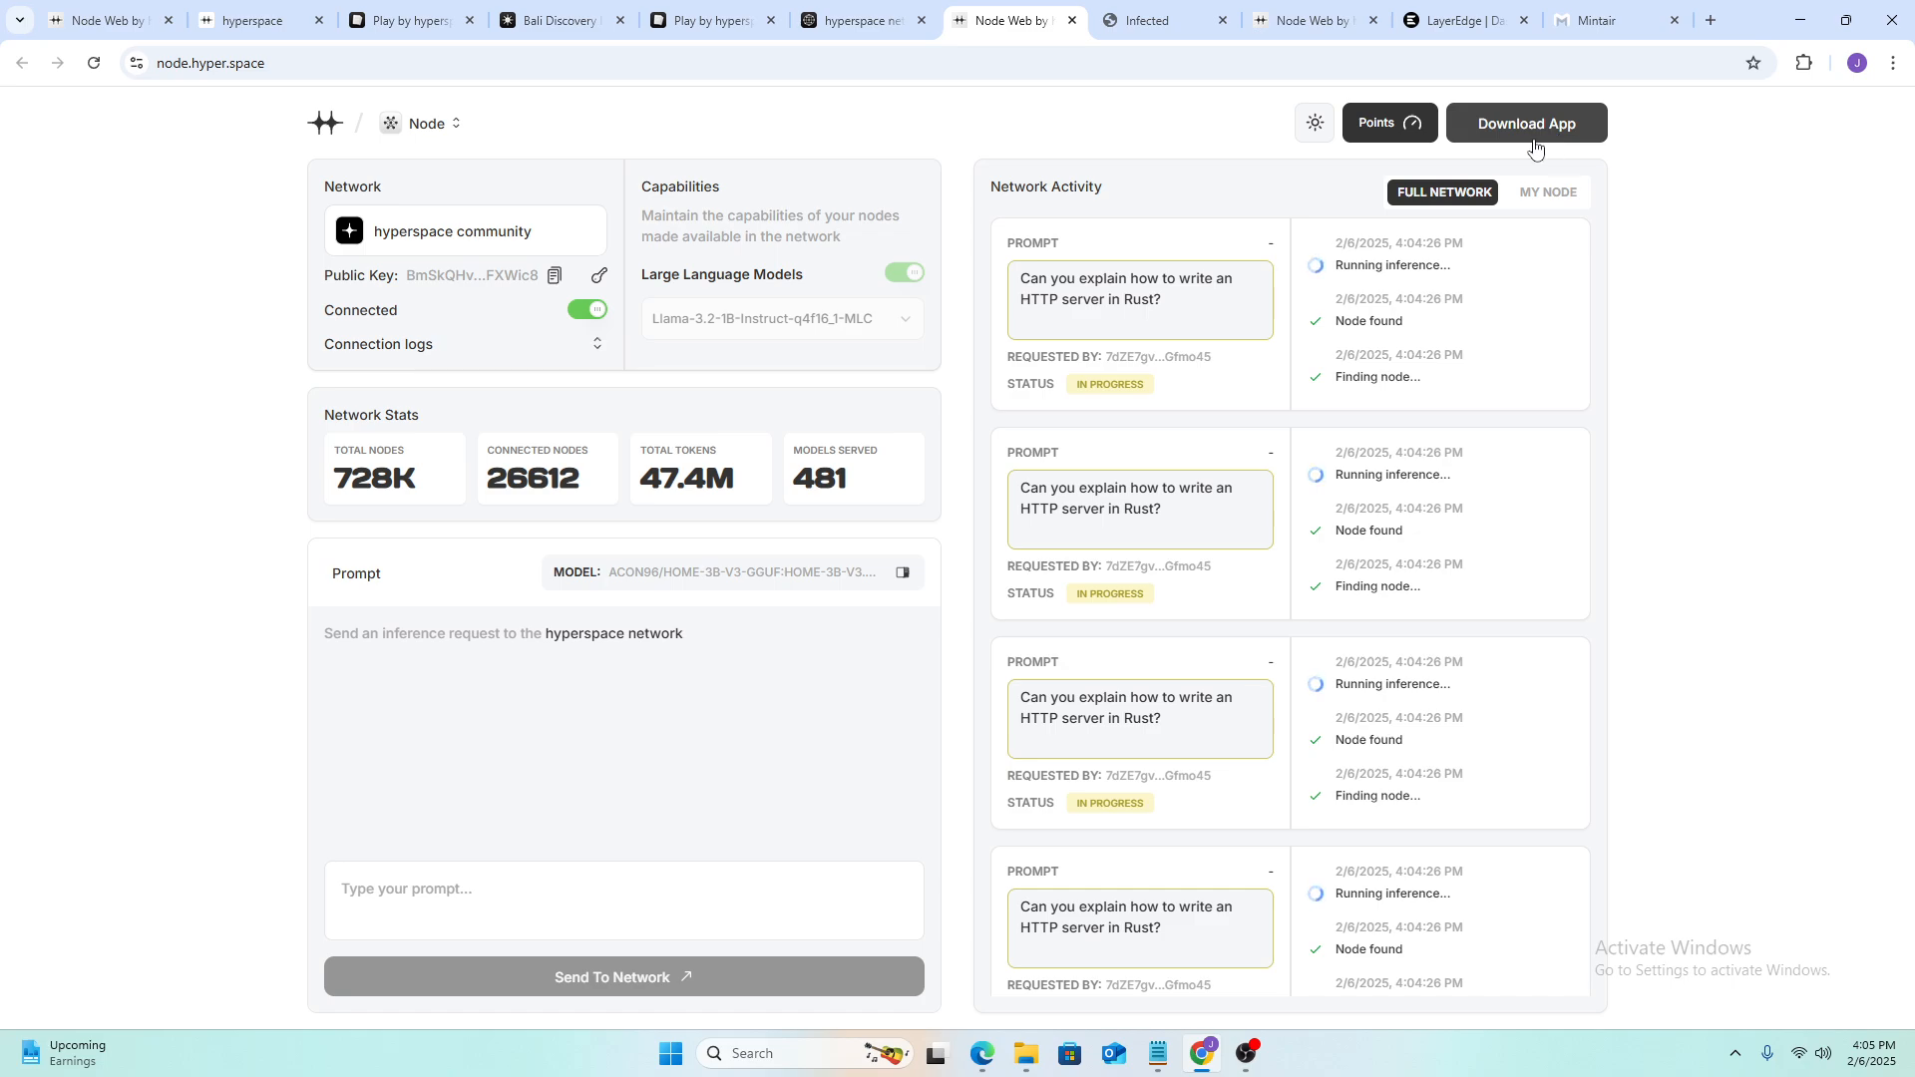
pyautogui.click(1385, 135)
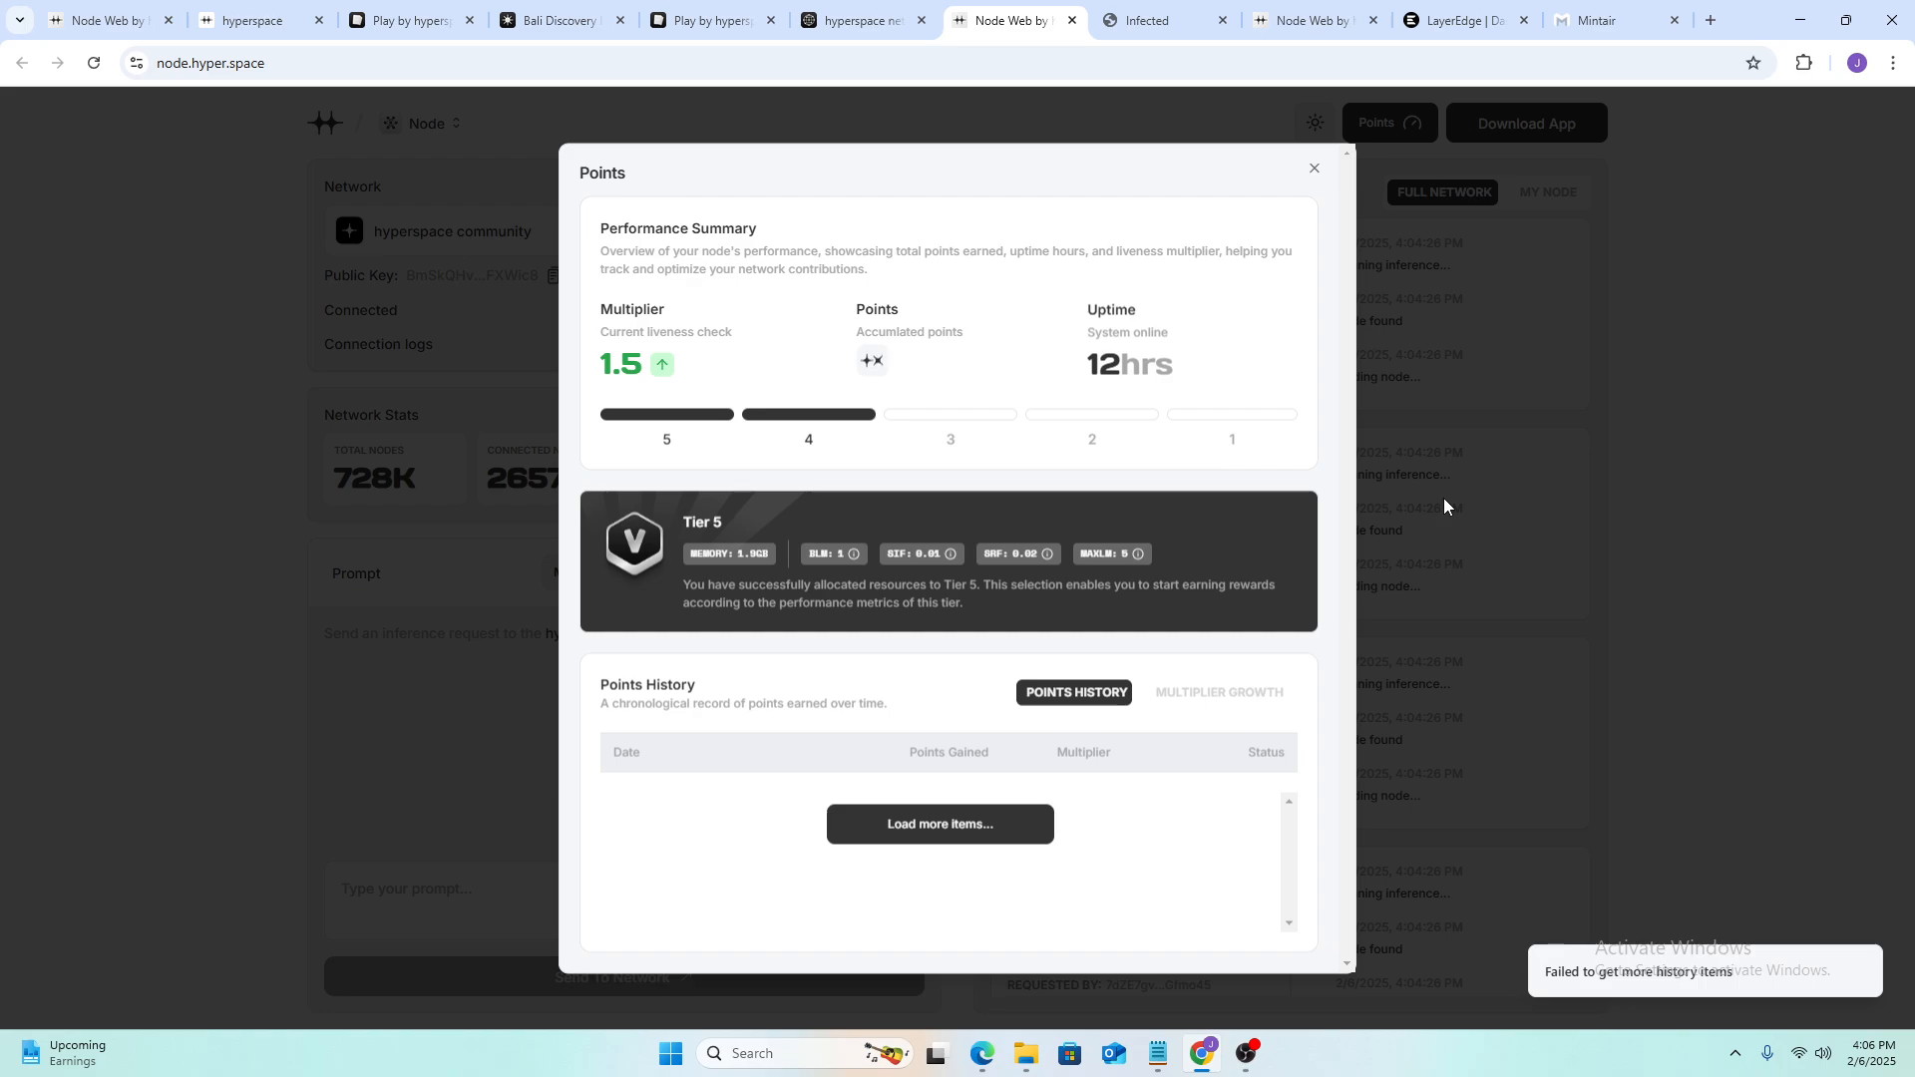
pyautogui.click(1313, 172)
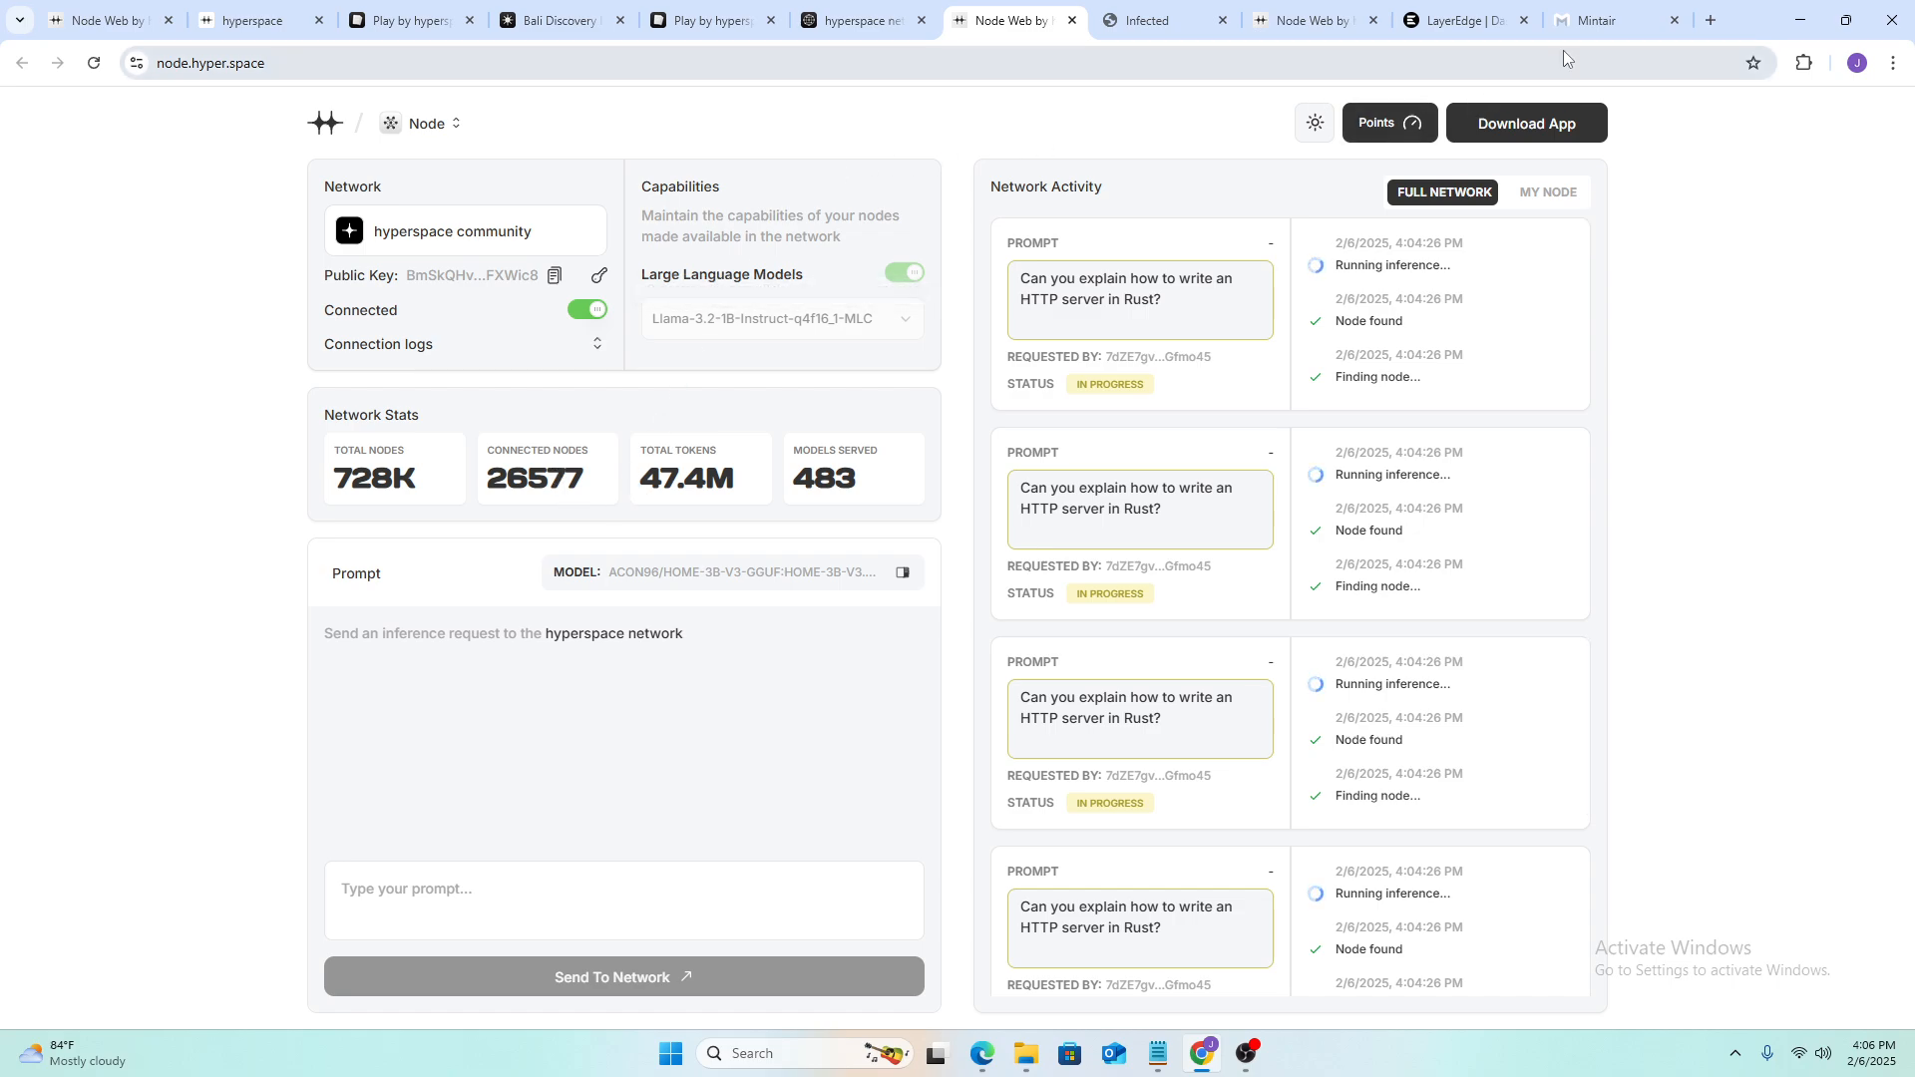
# - Switch to the Mintair dashboard and view the details of the Kuzco and Hyperspace node cards
pyautogui.click(1594, 22)
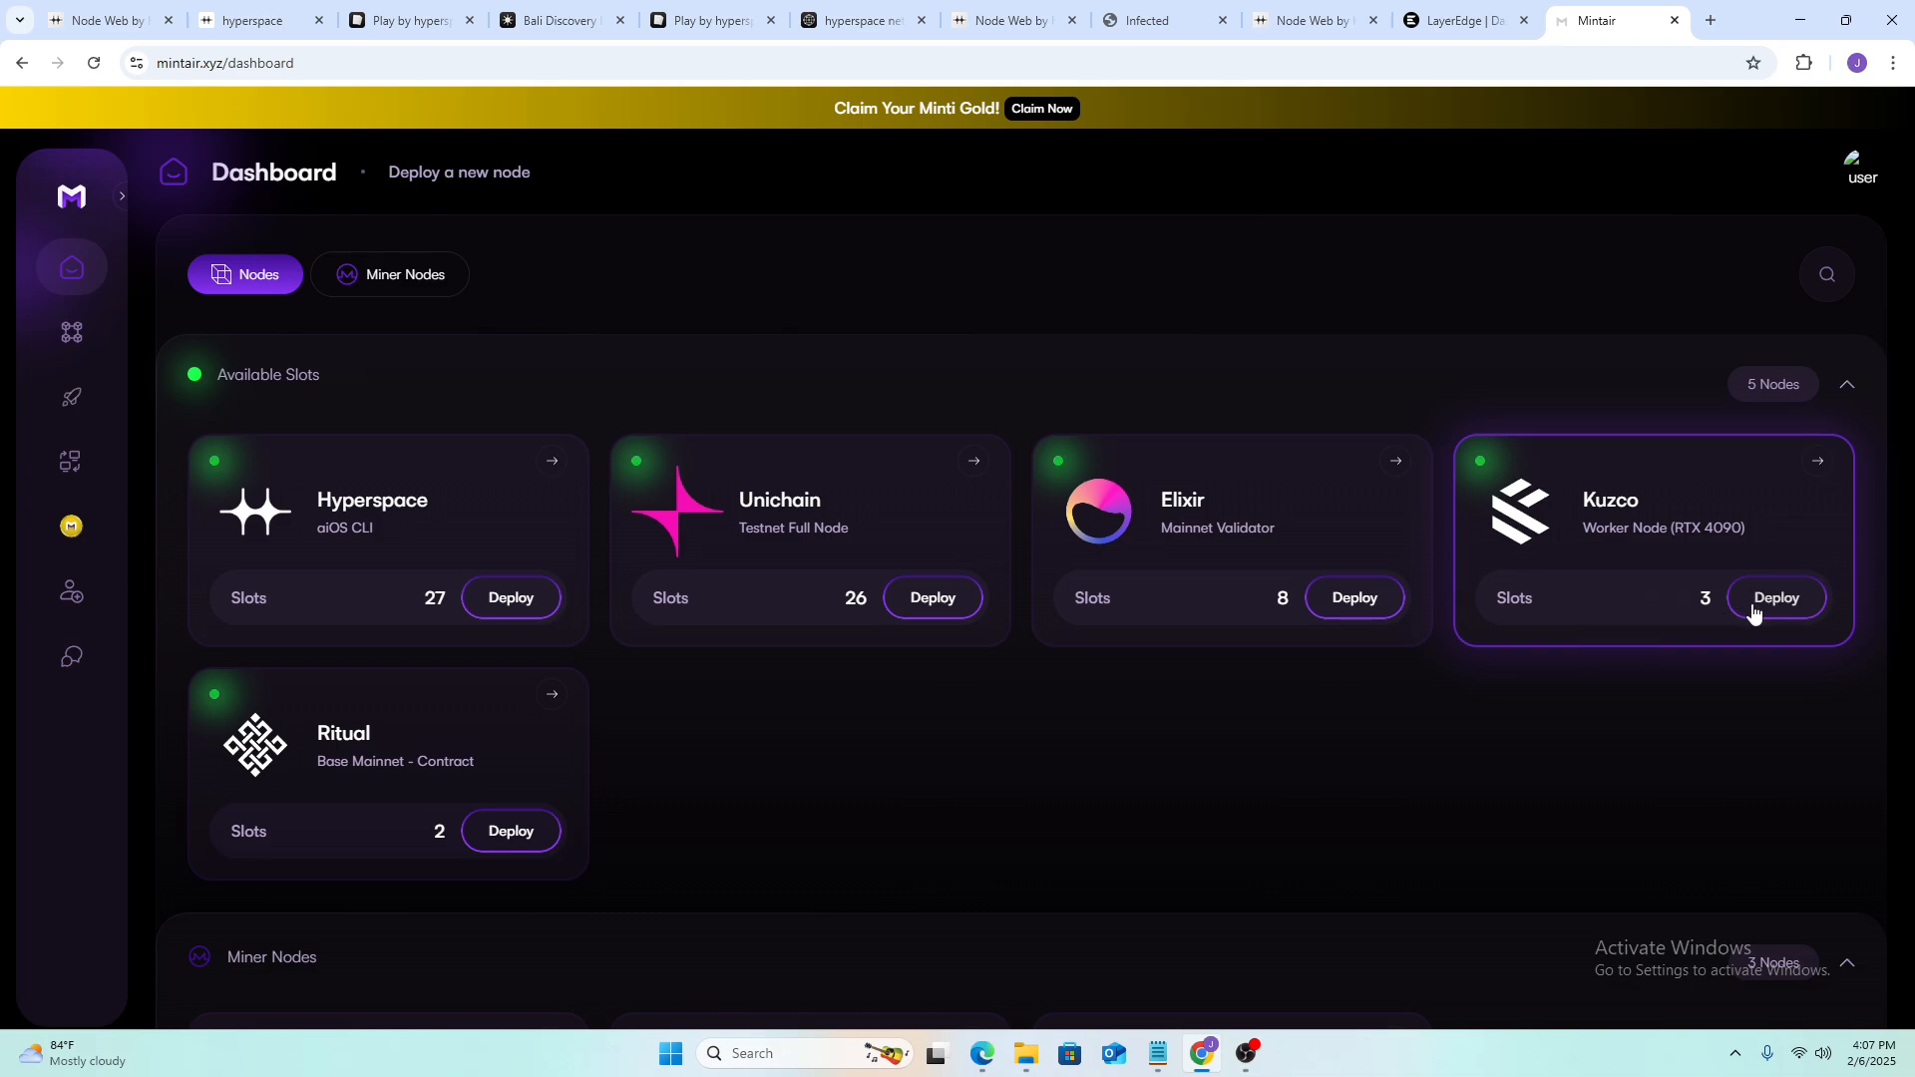
pyautogui.click(1818, 461)
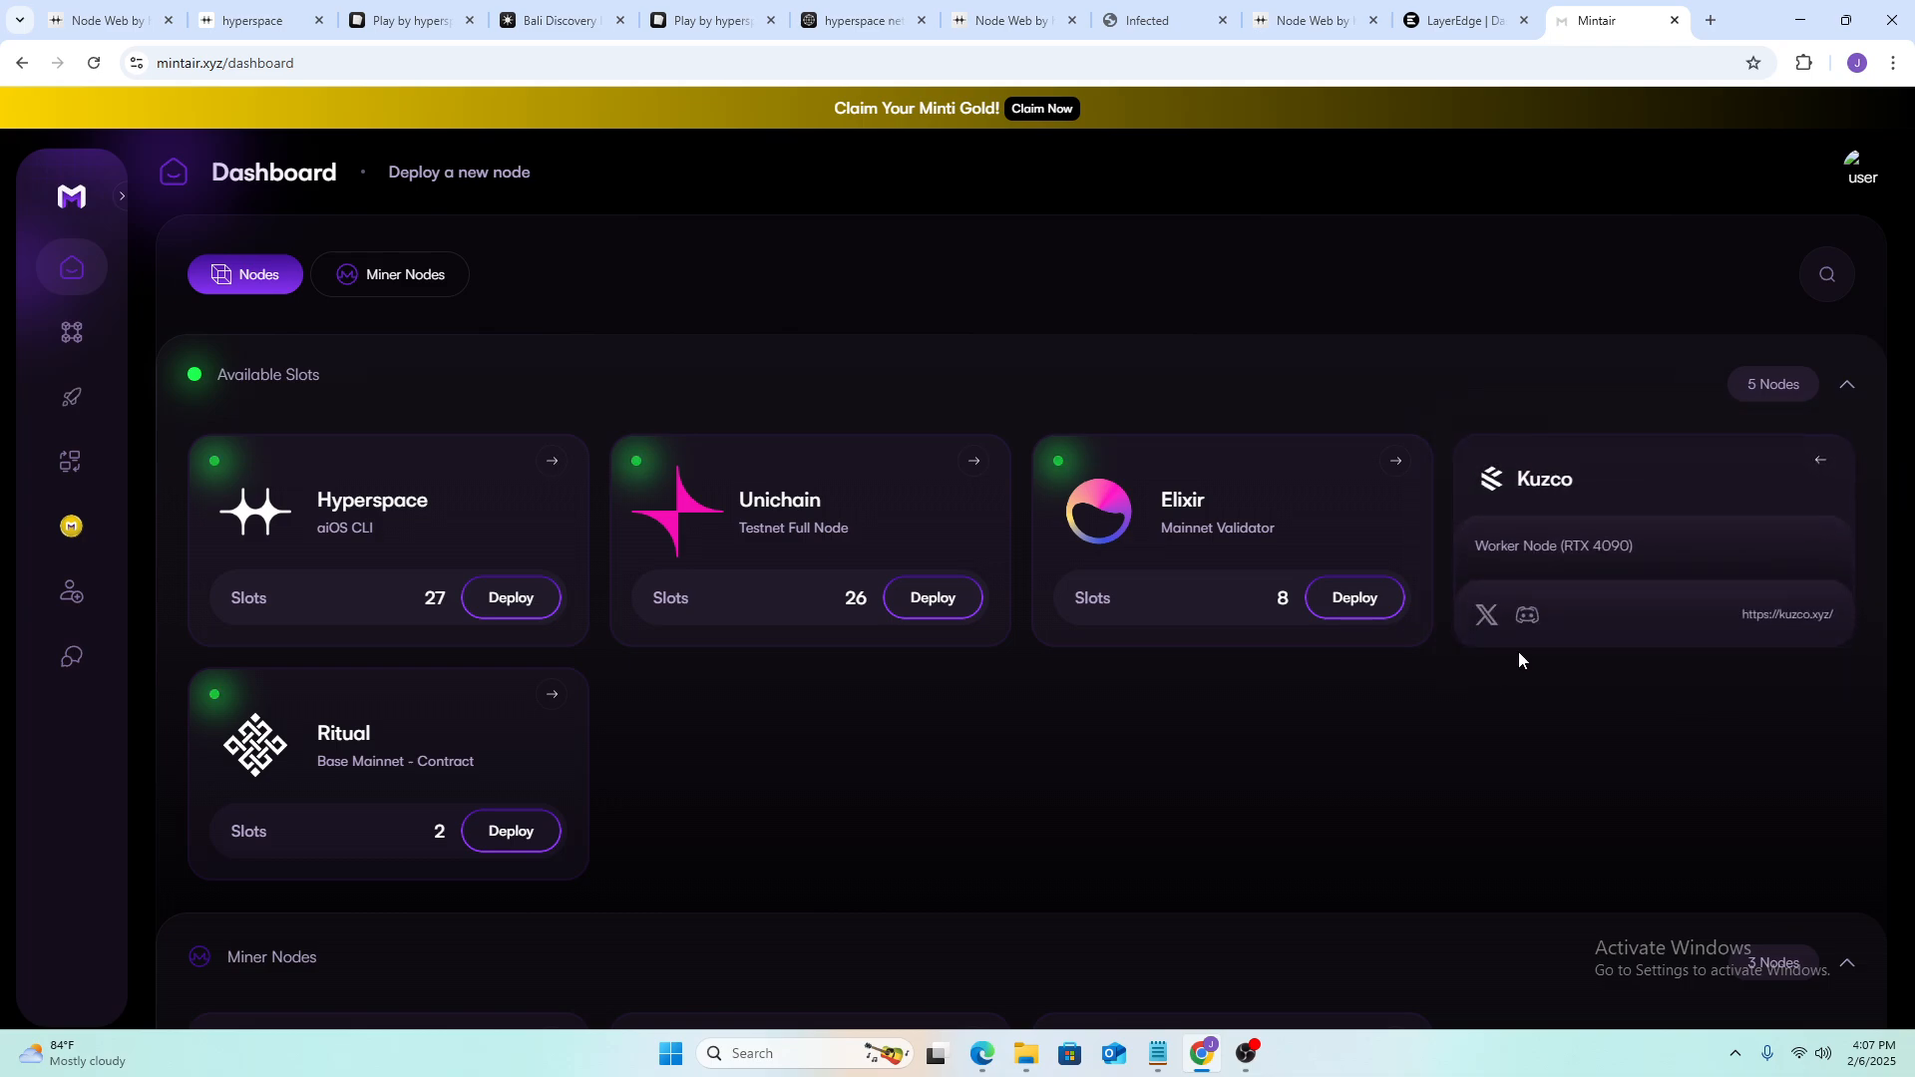
pyautogui.click(1819, 461)
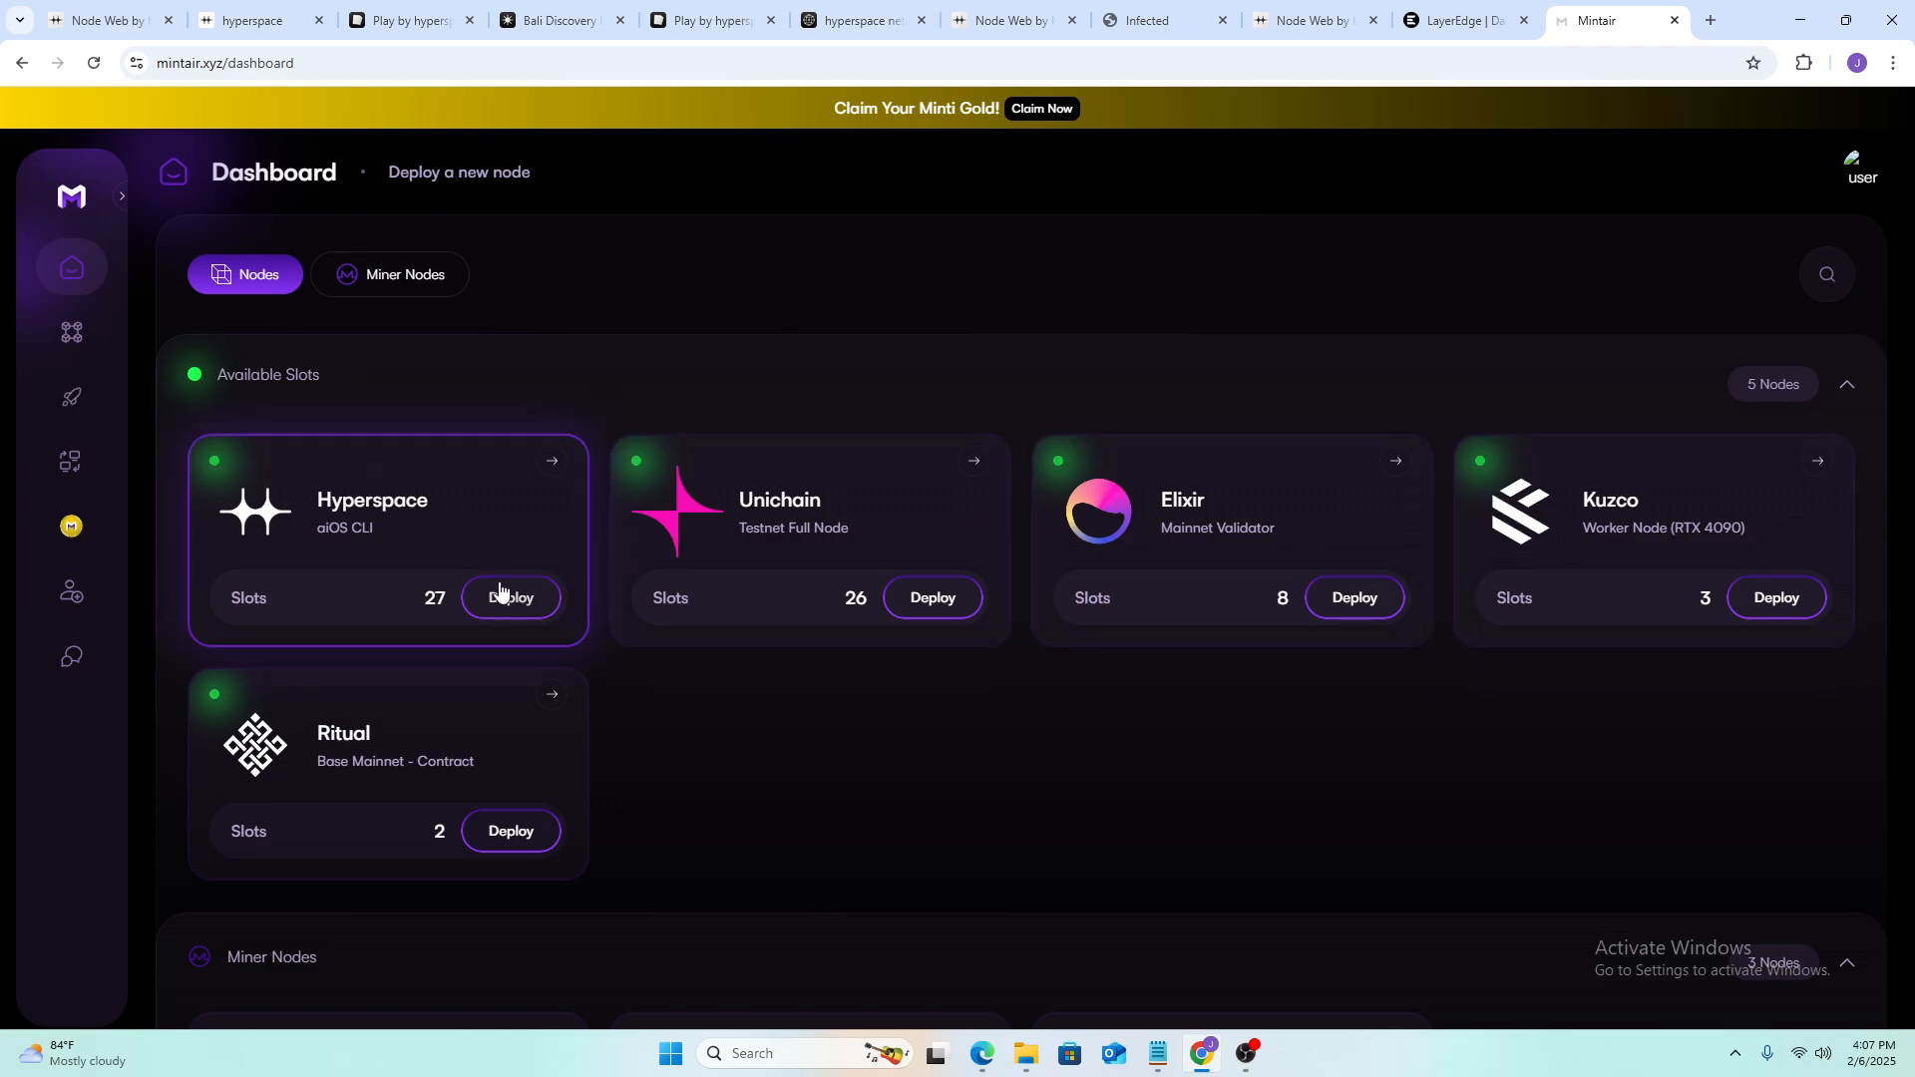
pyautogui.click(552, 461)
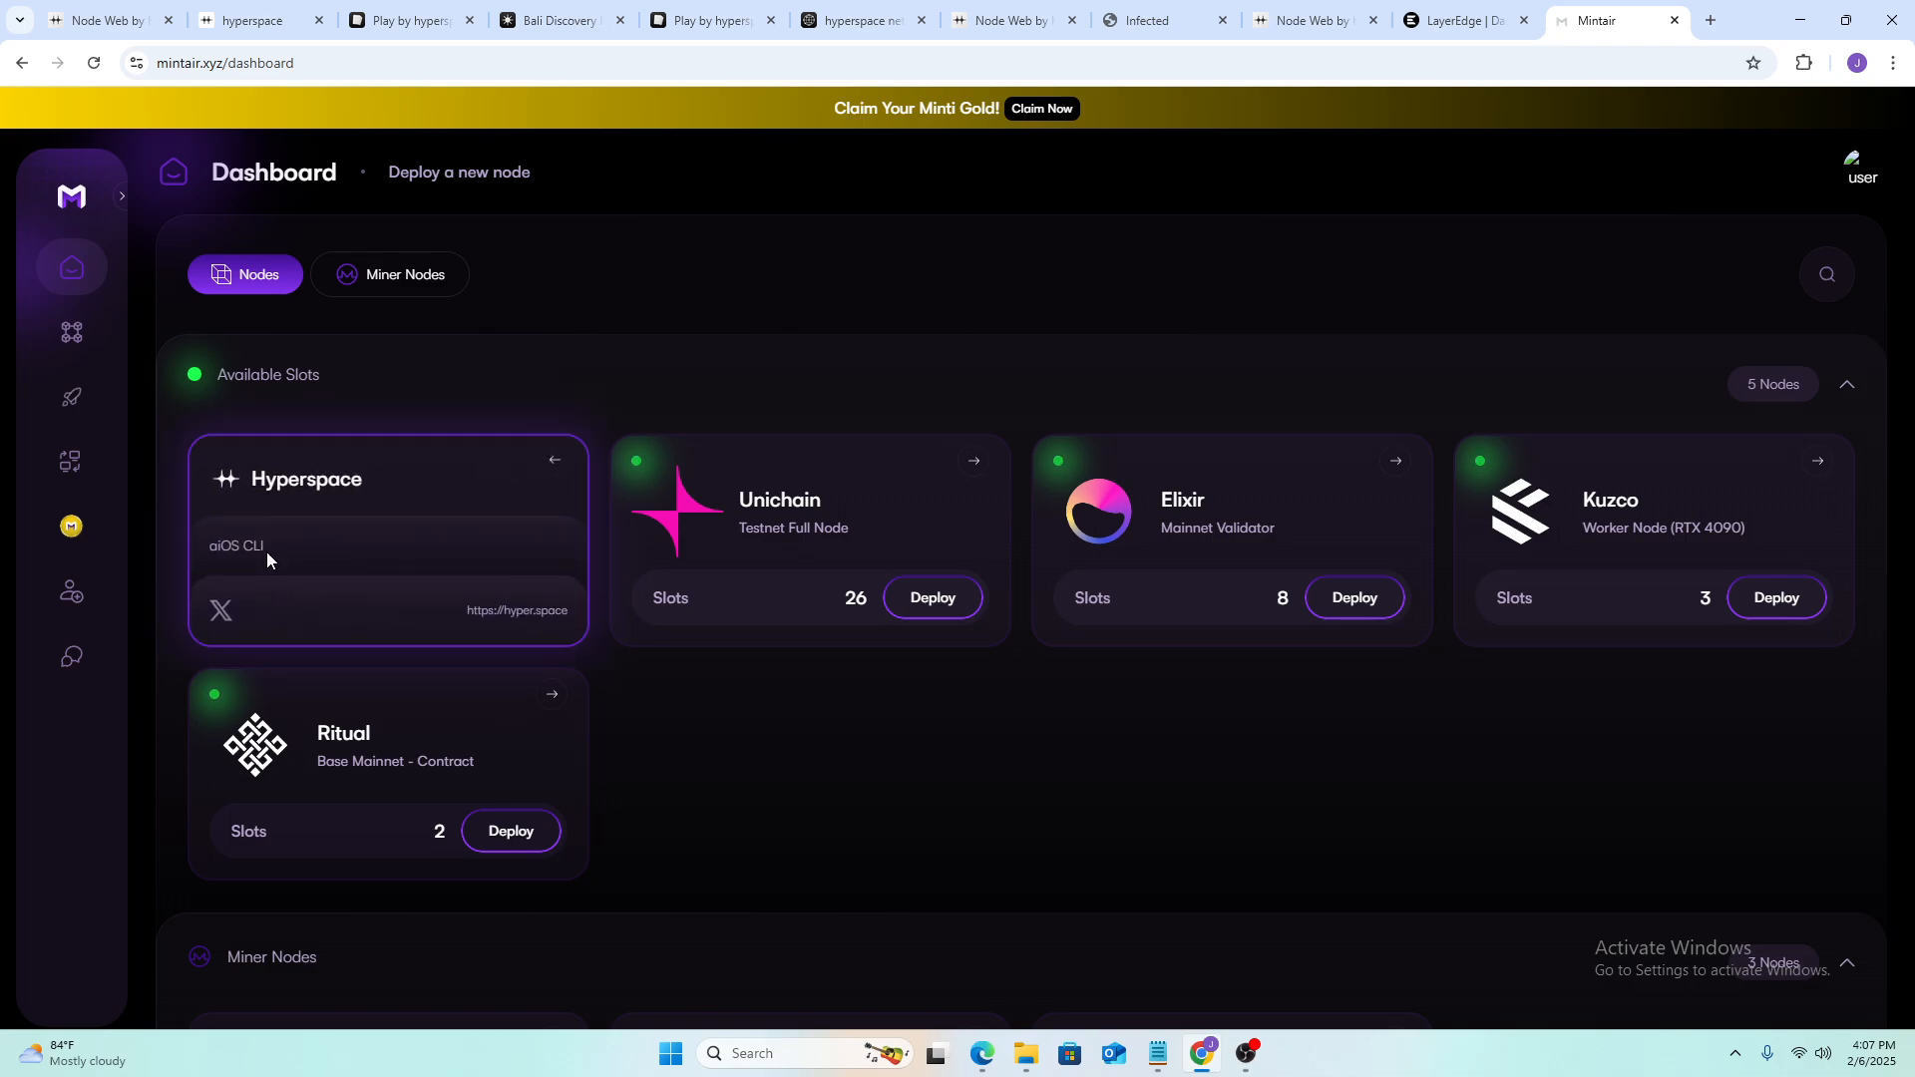
pyautogui.click(557, 461)
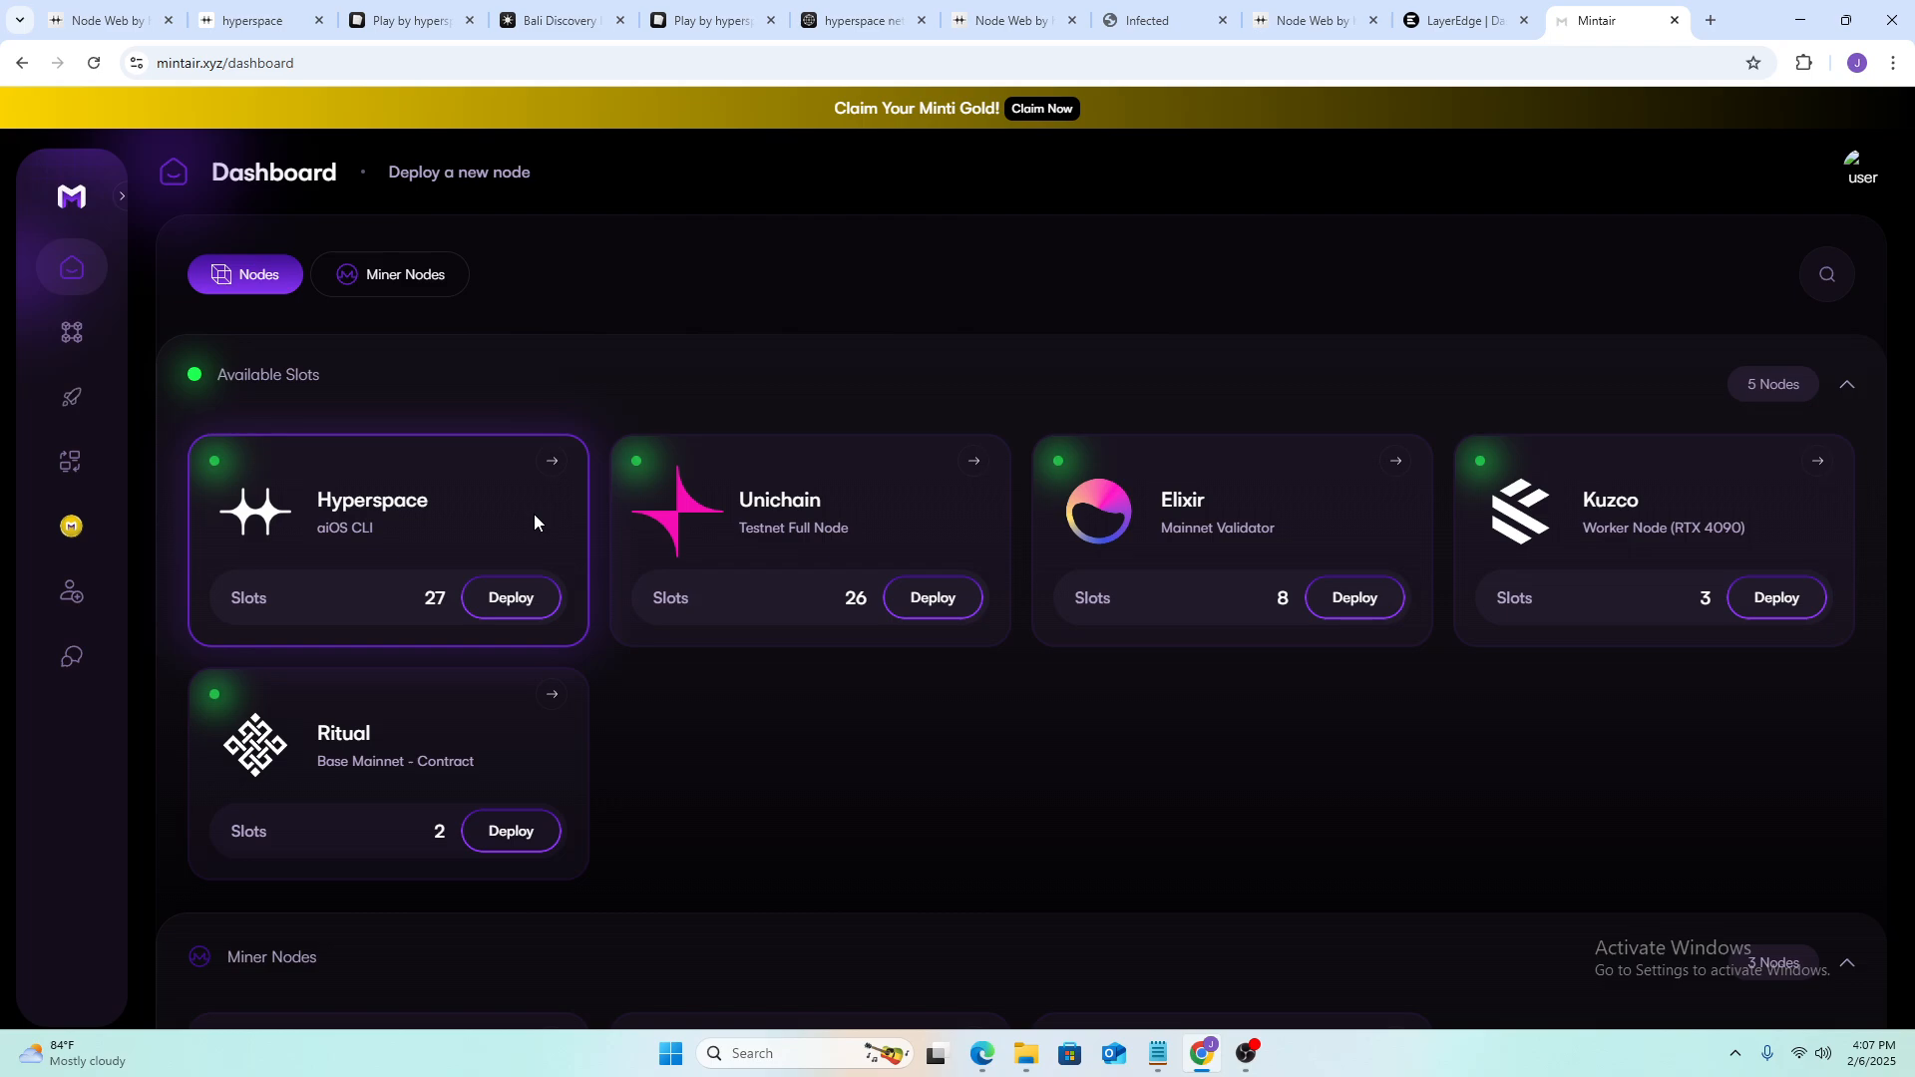
# - Compare the 3-month and 6-month pricing in the Hyperspace aiOS CLI node's deployment offer
pyautogui.click(510, 601)
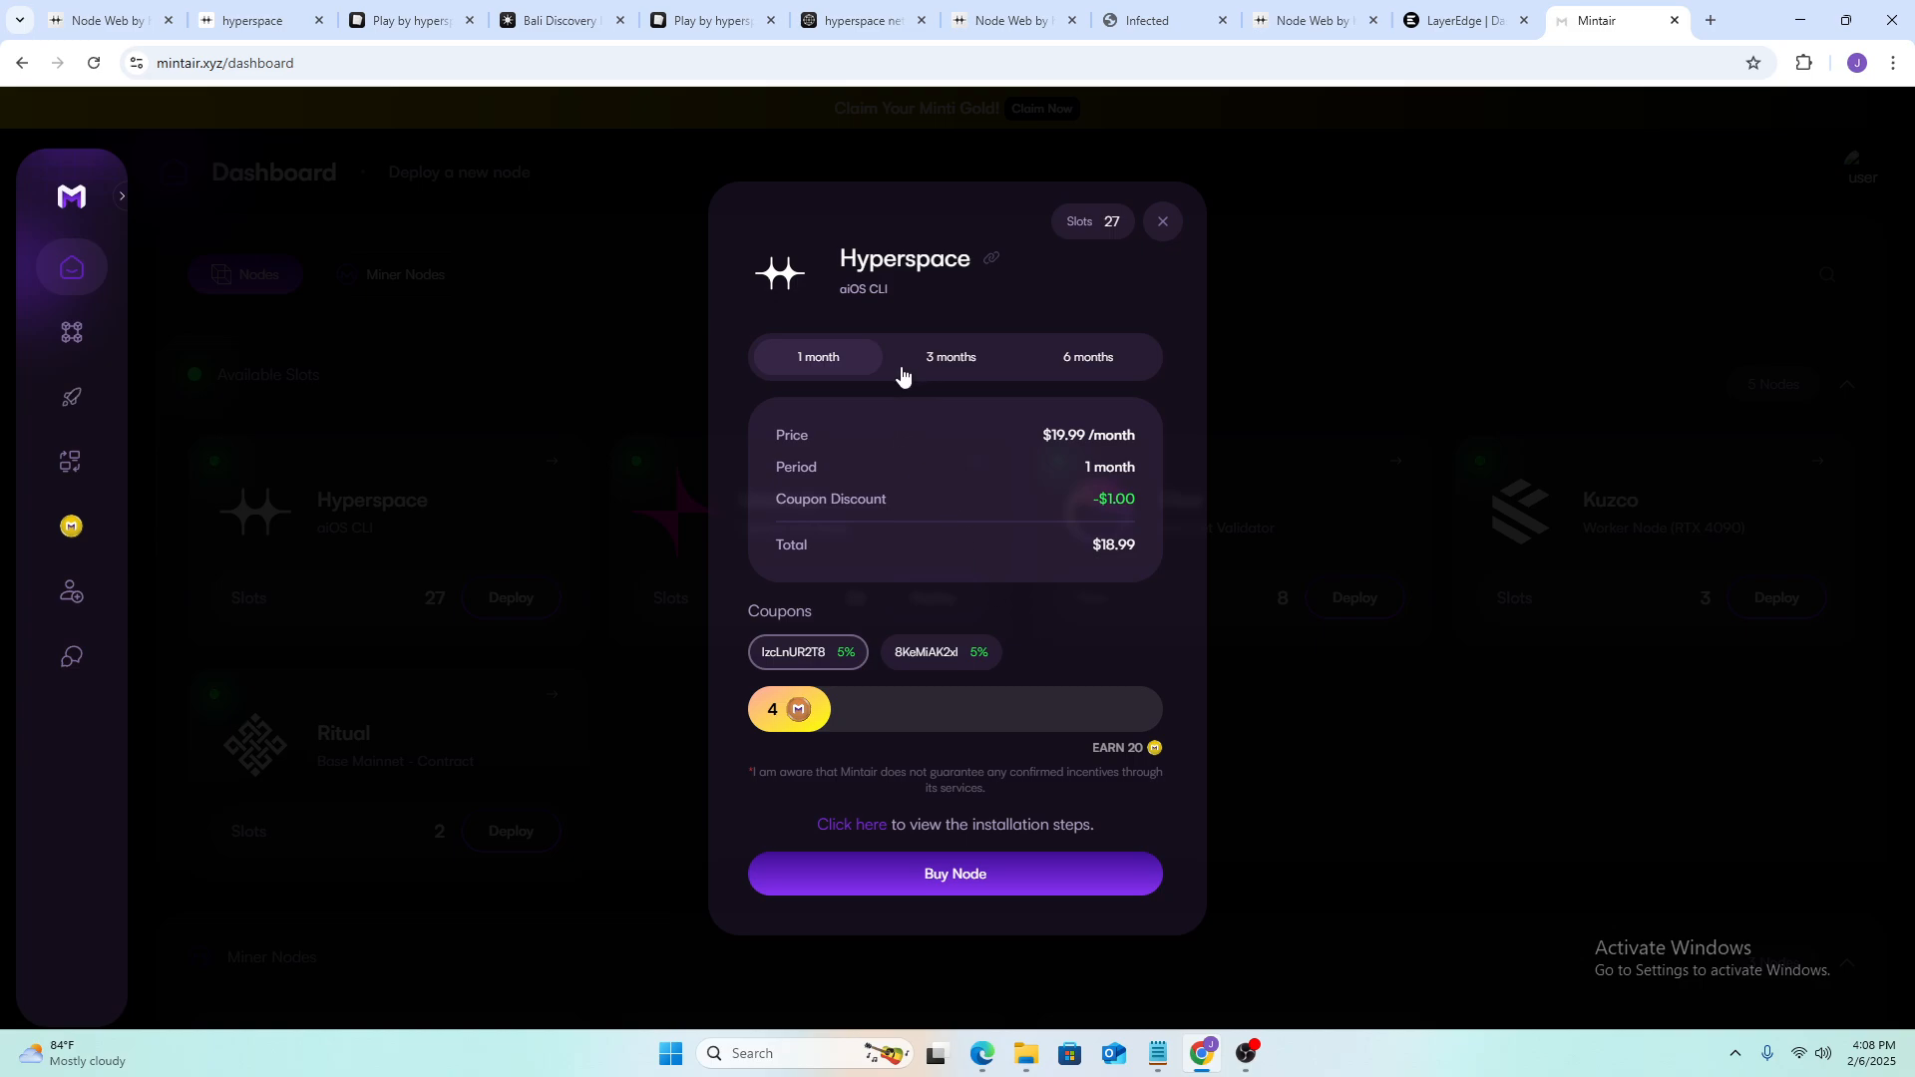
pyautogui.click(954, 363)
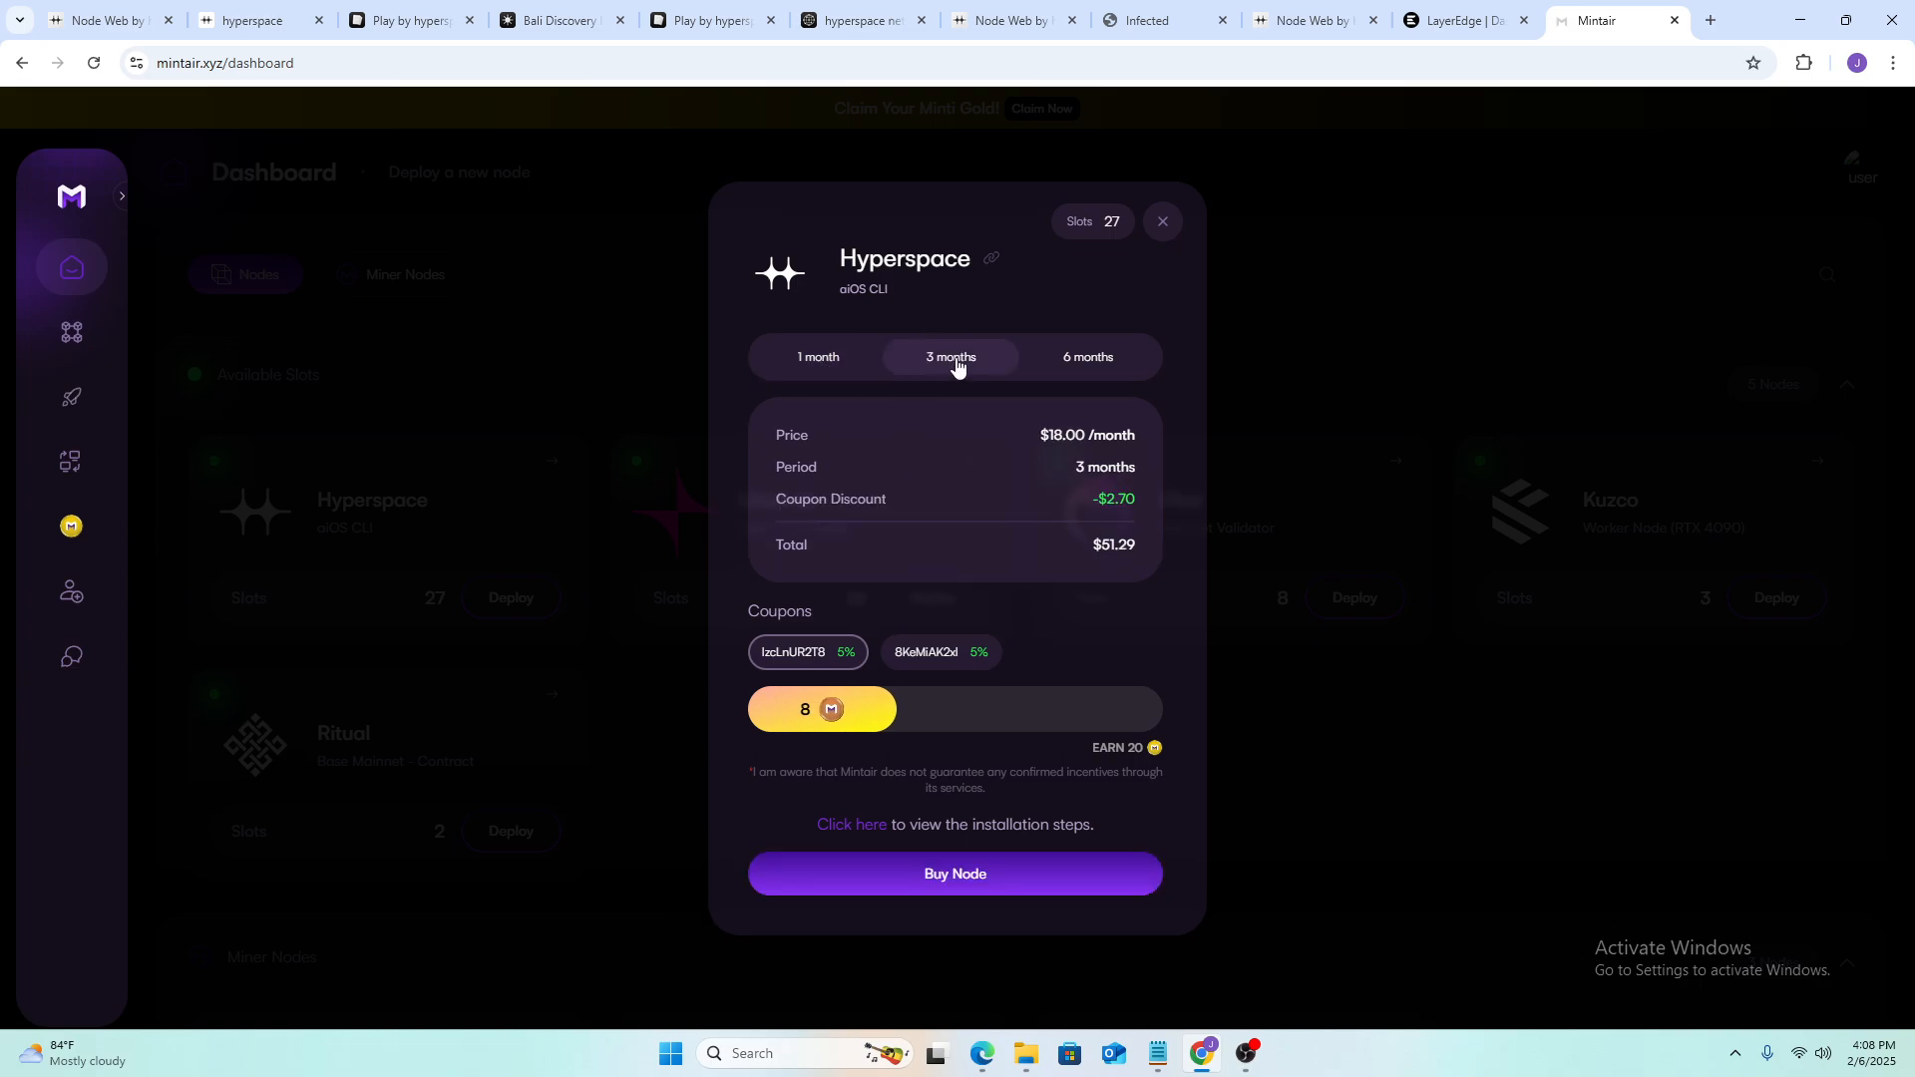
pyautogui.click(1081, 365)
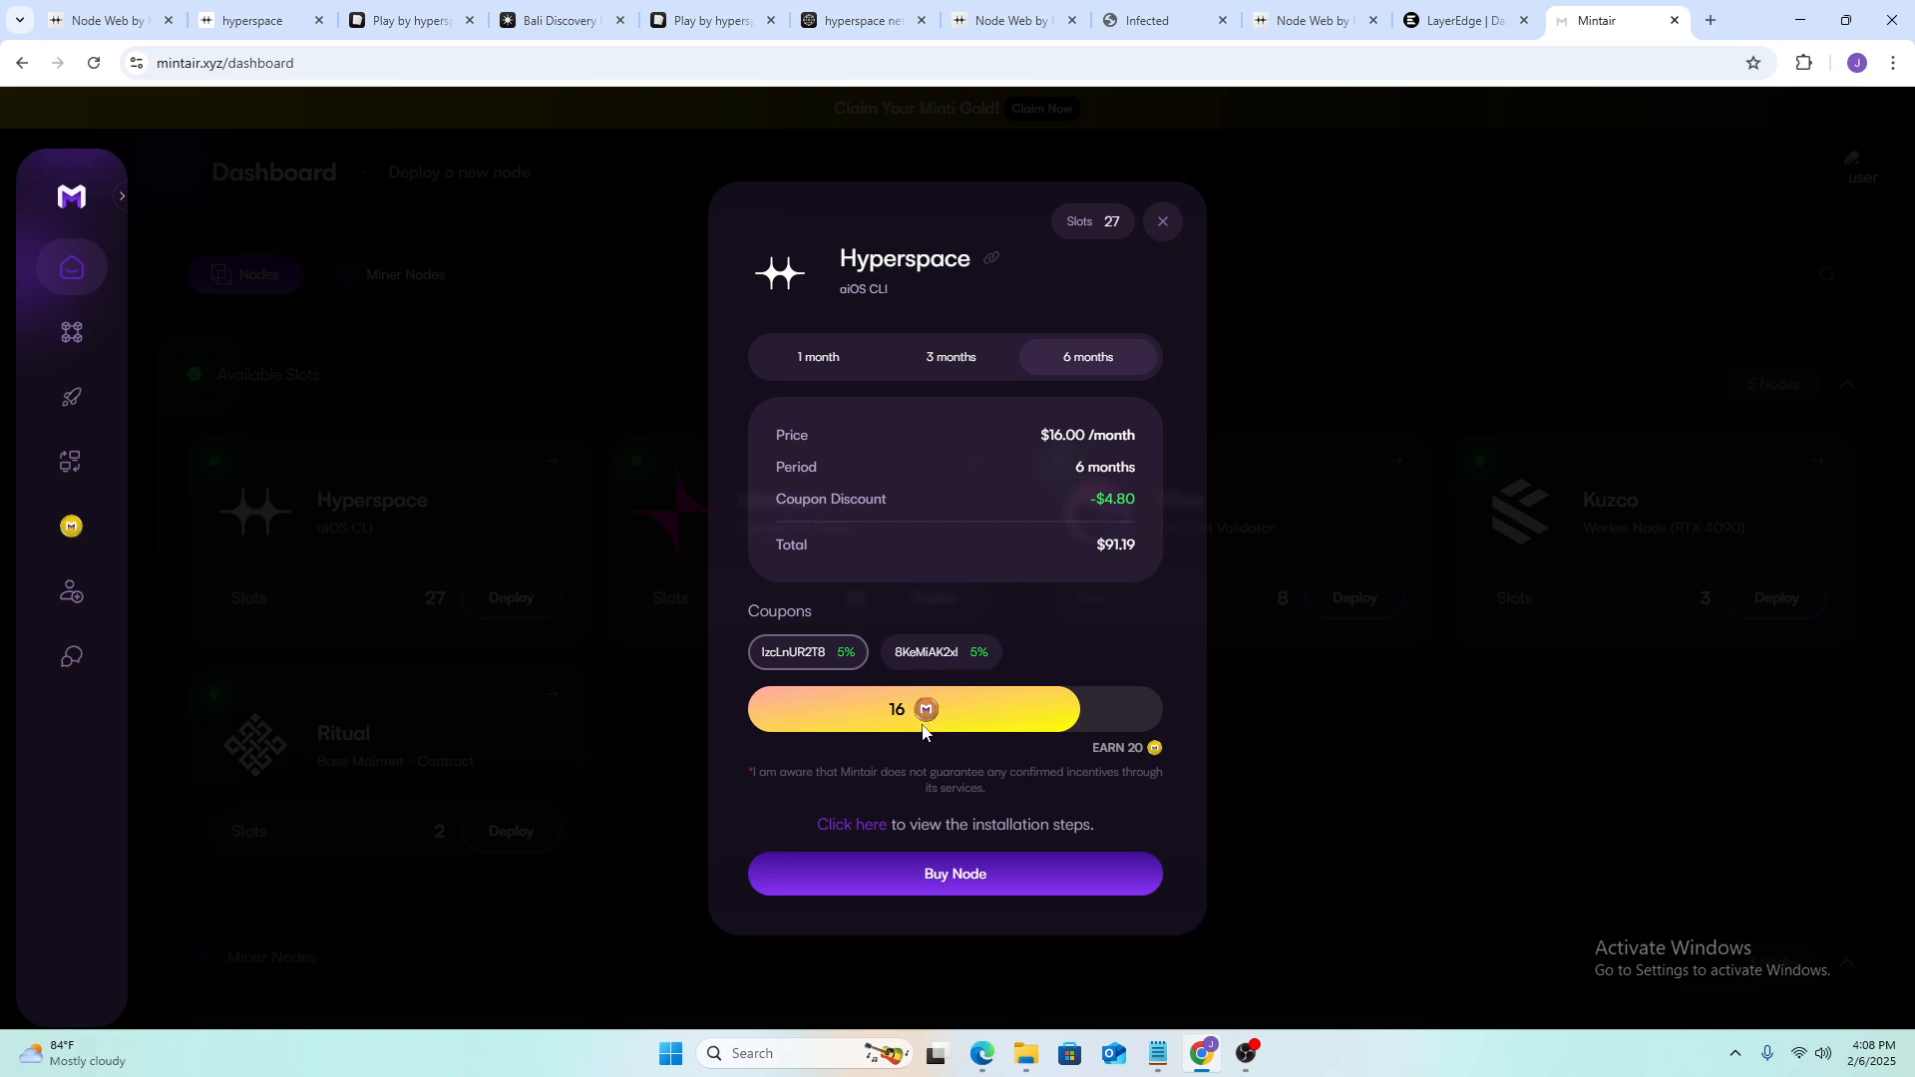
pyautogui.click(1165, 225)
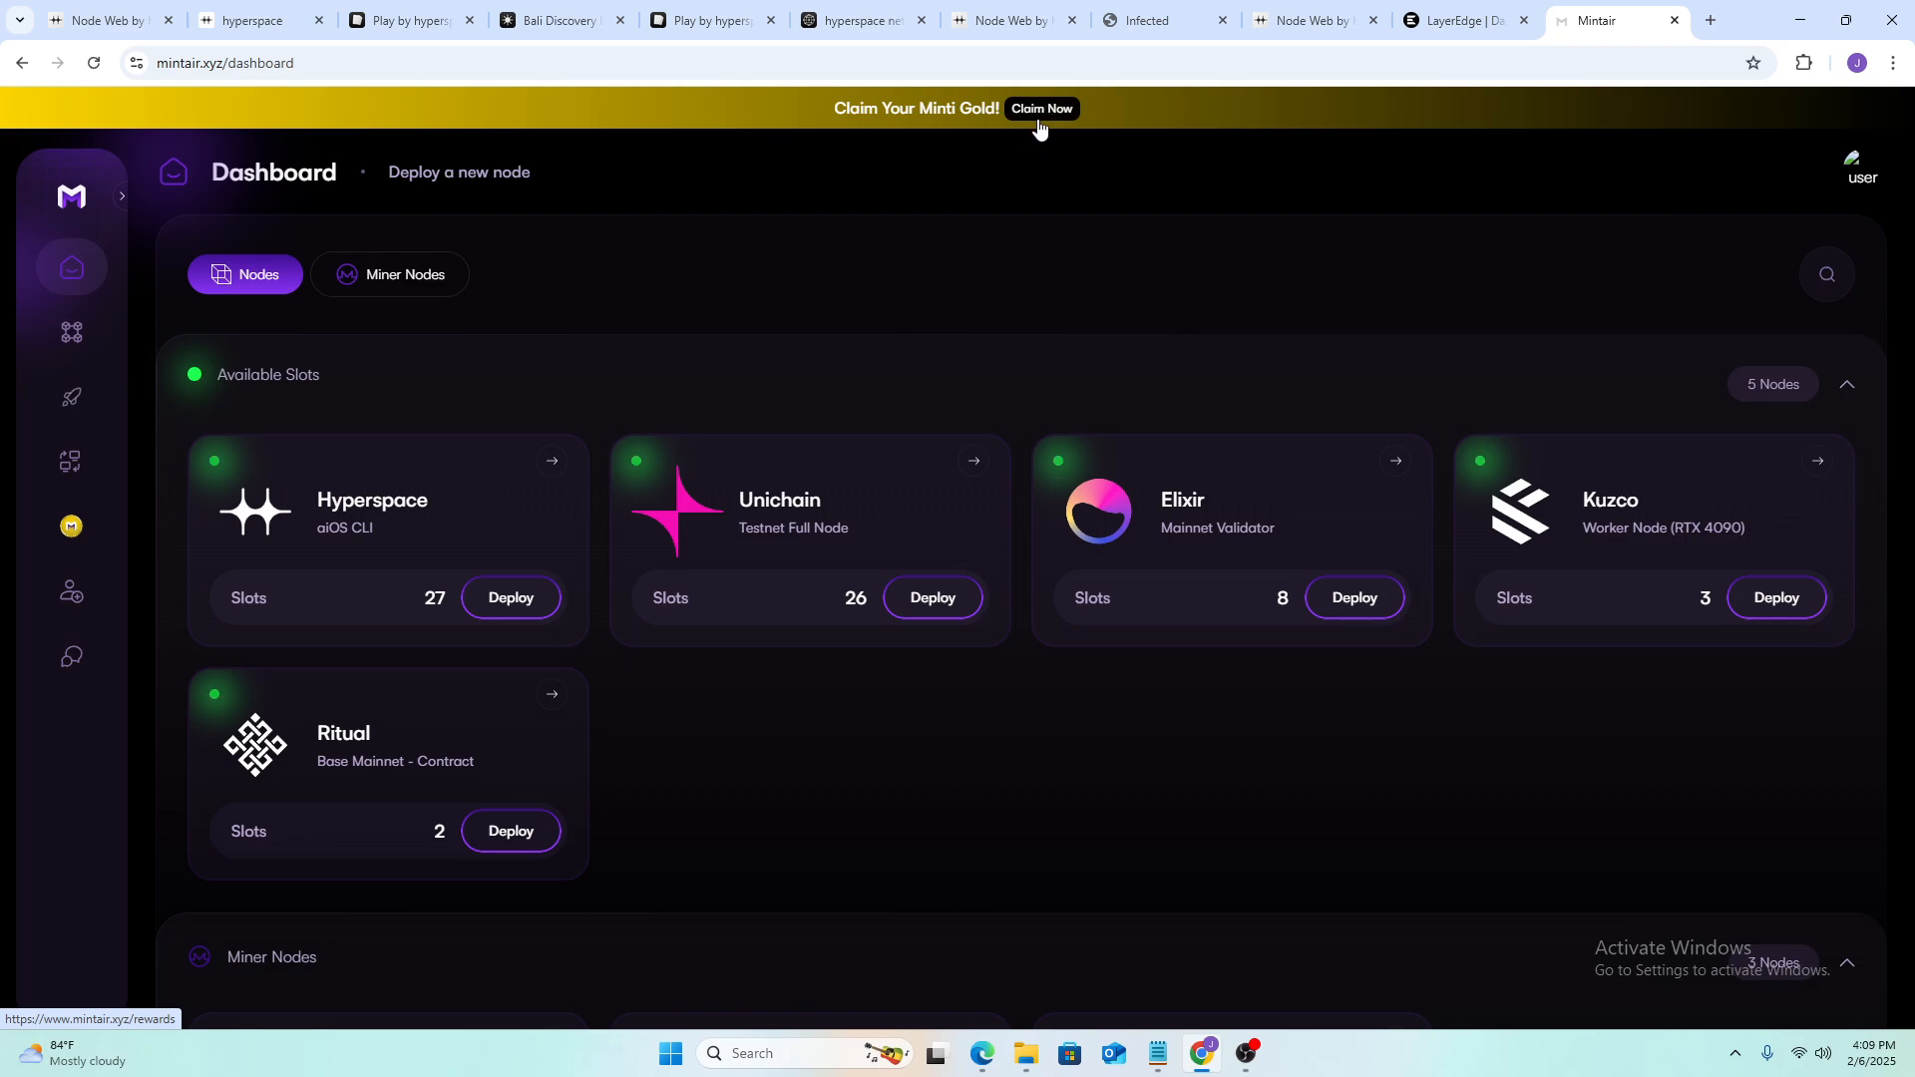
# - View the Add Credits form for loading funds into the account's wallet, and close it
pyautogui.click(1858, 180)
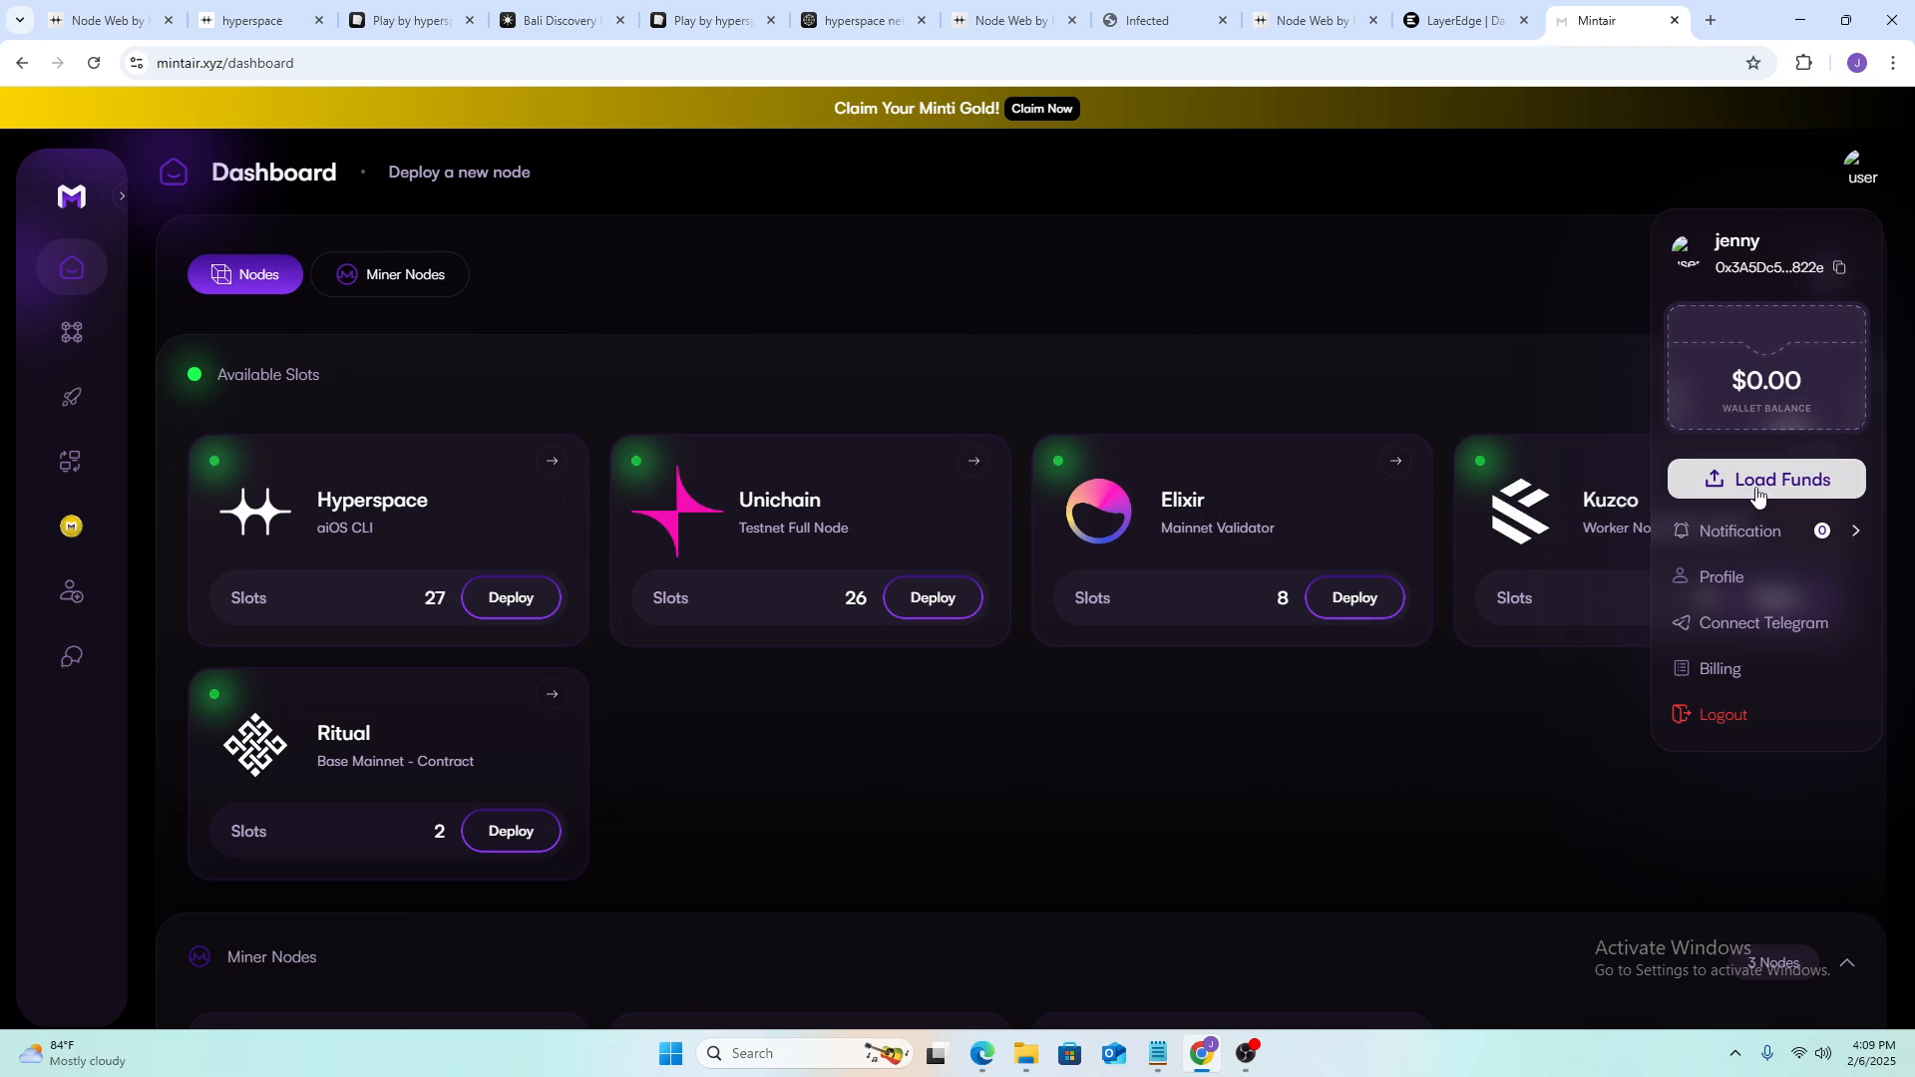
pyautogui.click(1758, 496)
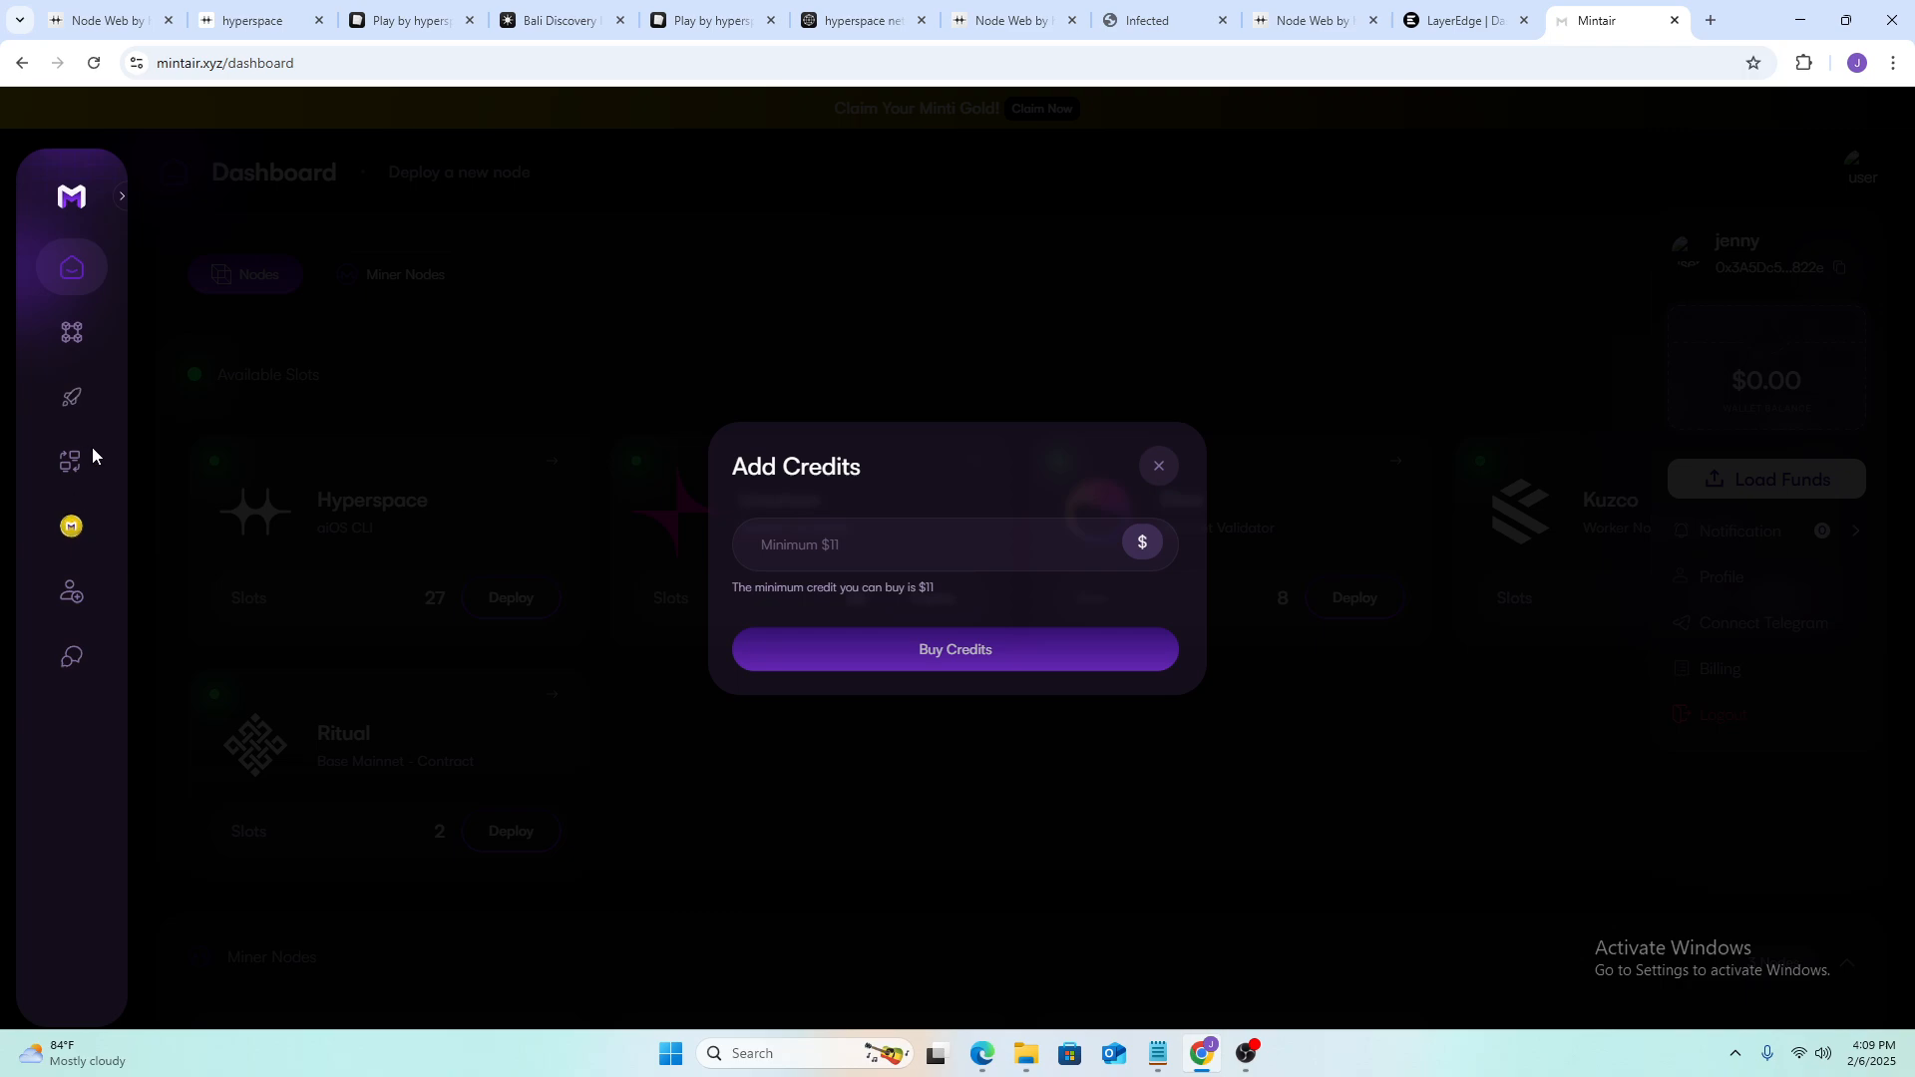
pyautogui.click(74, 333)
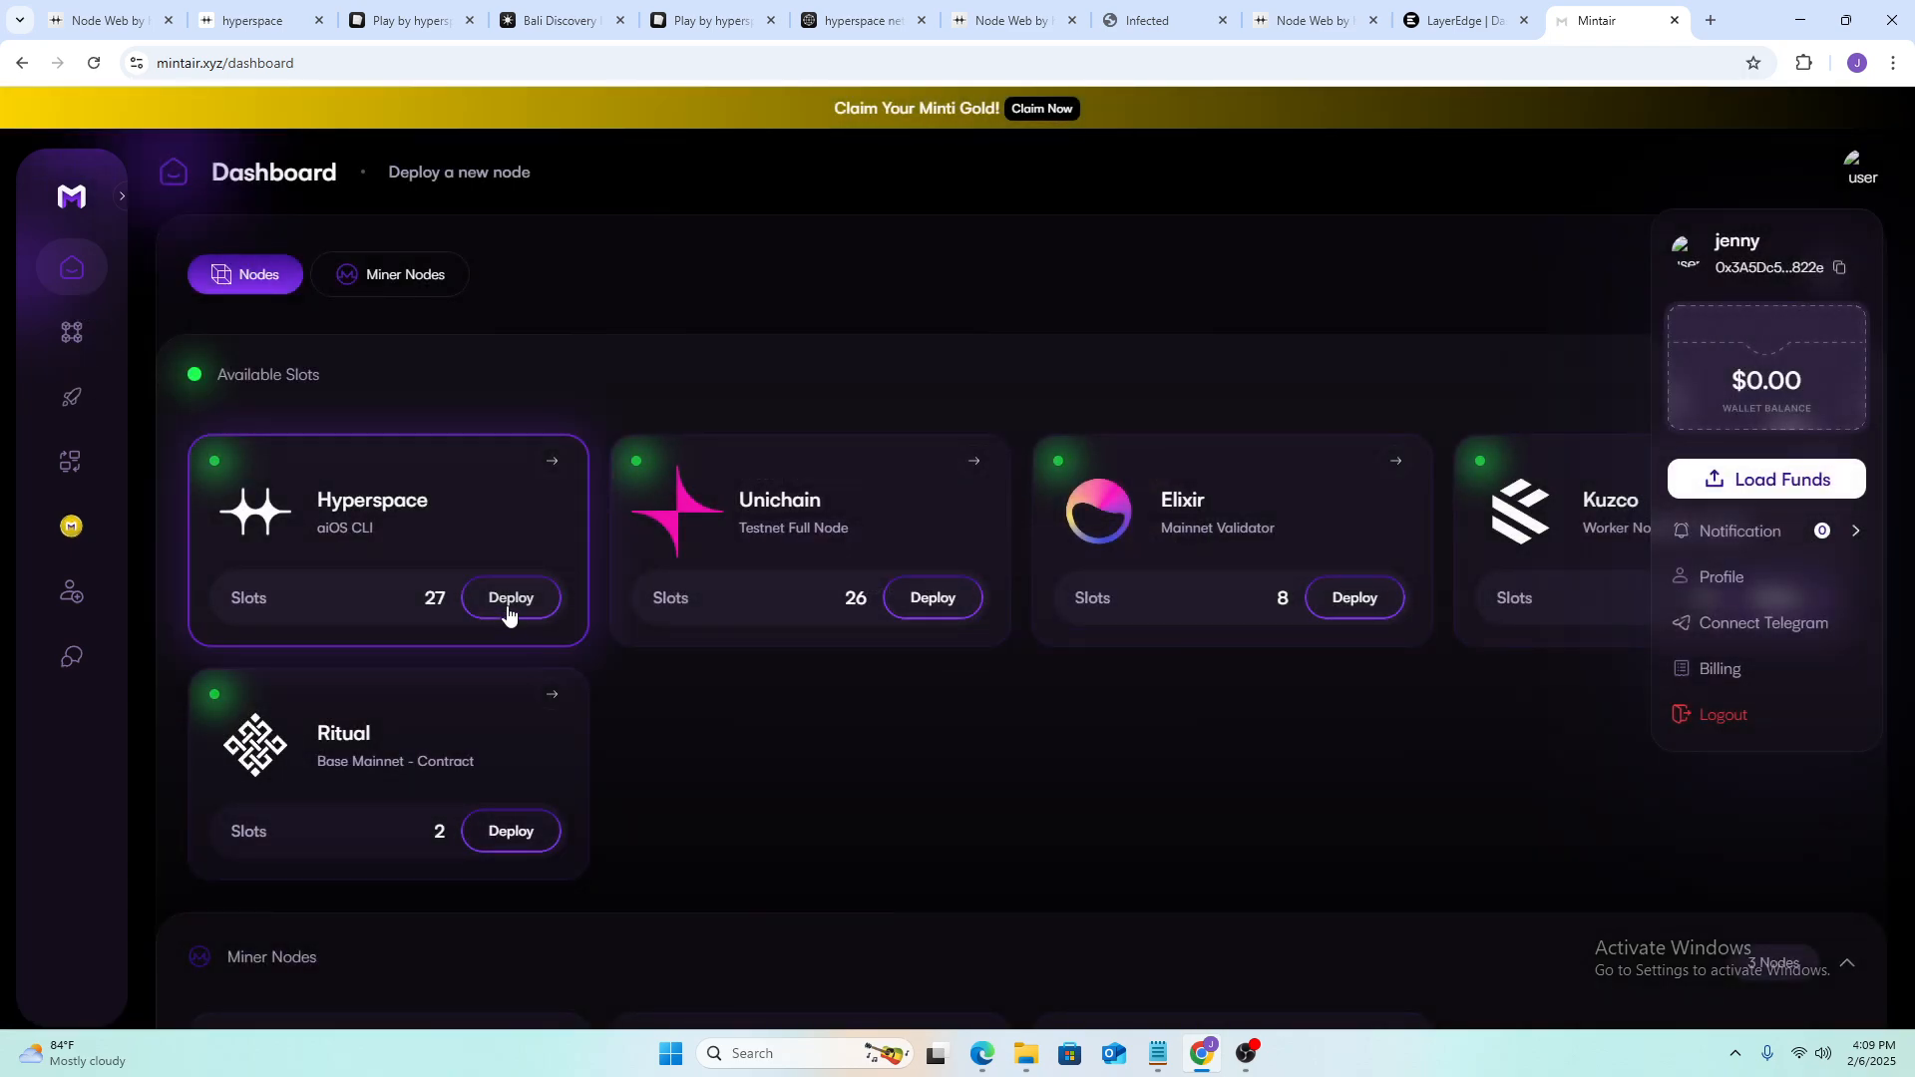
# - Open the installation article "Setting Up a Hyperspace aiOS CLI Node Mintair" from the Hyperspace node's deployment offer
pyautogui.click(745, 651)
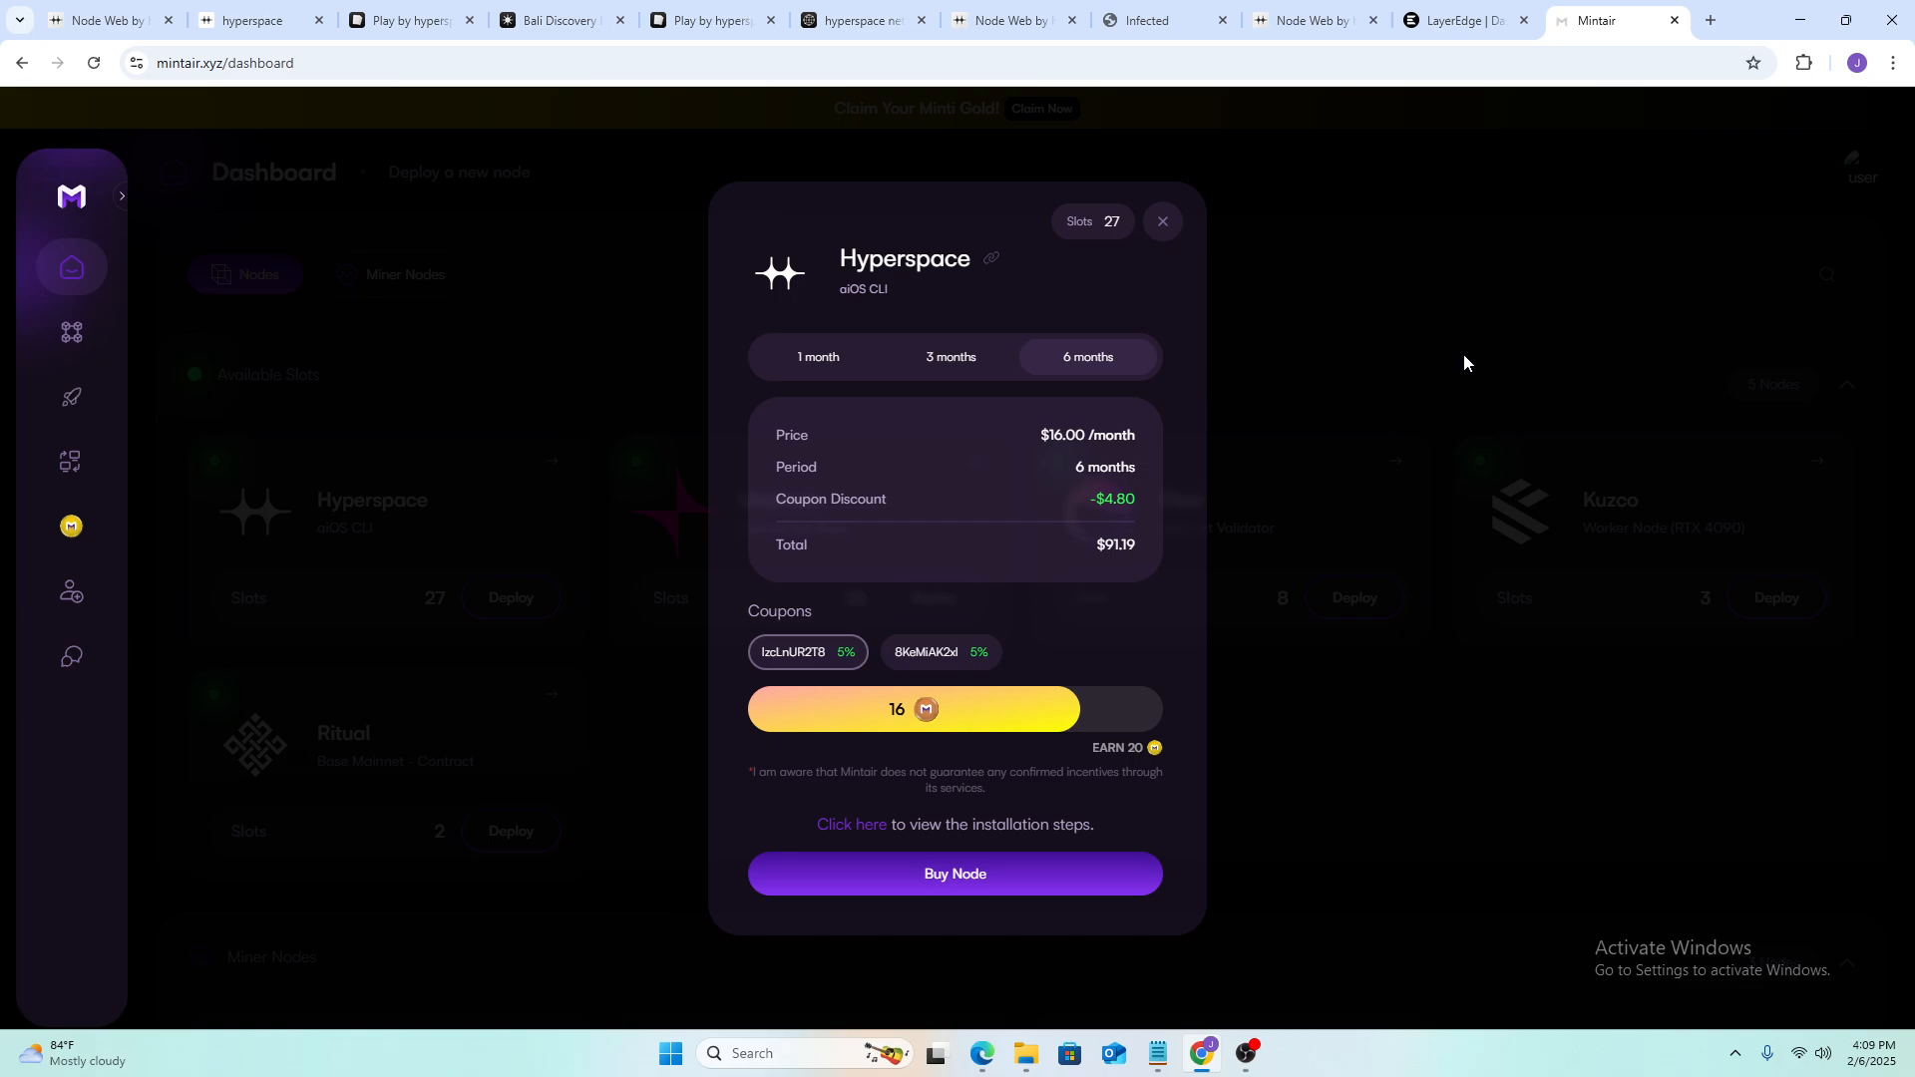
pyautogui.click(851, 828)
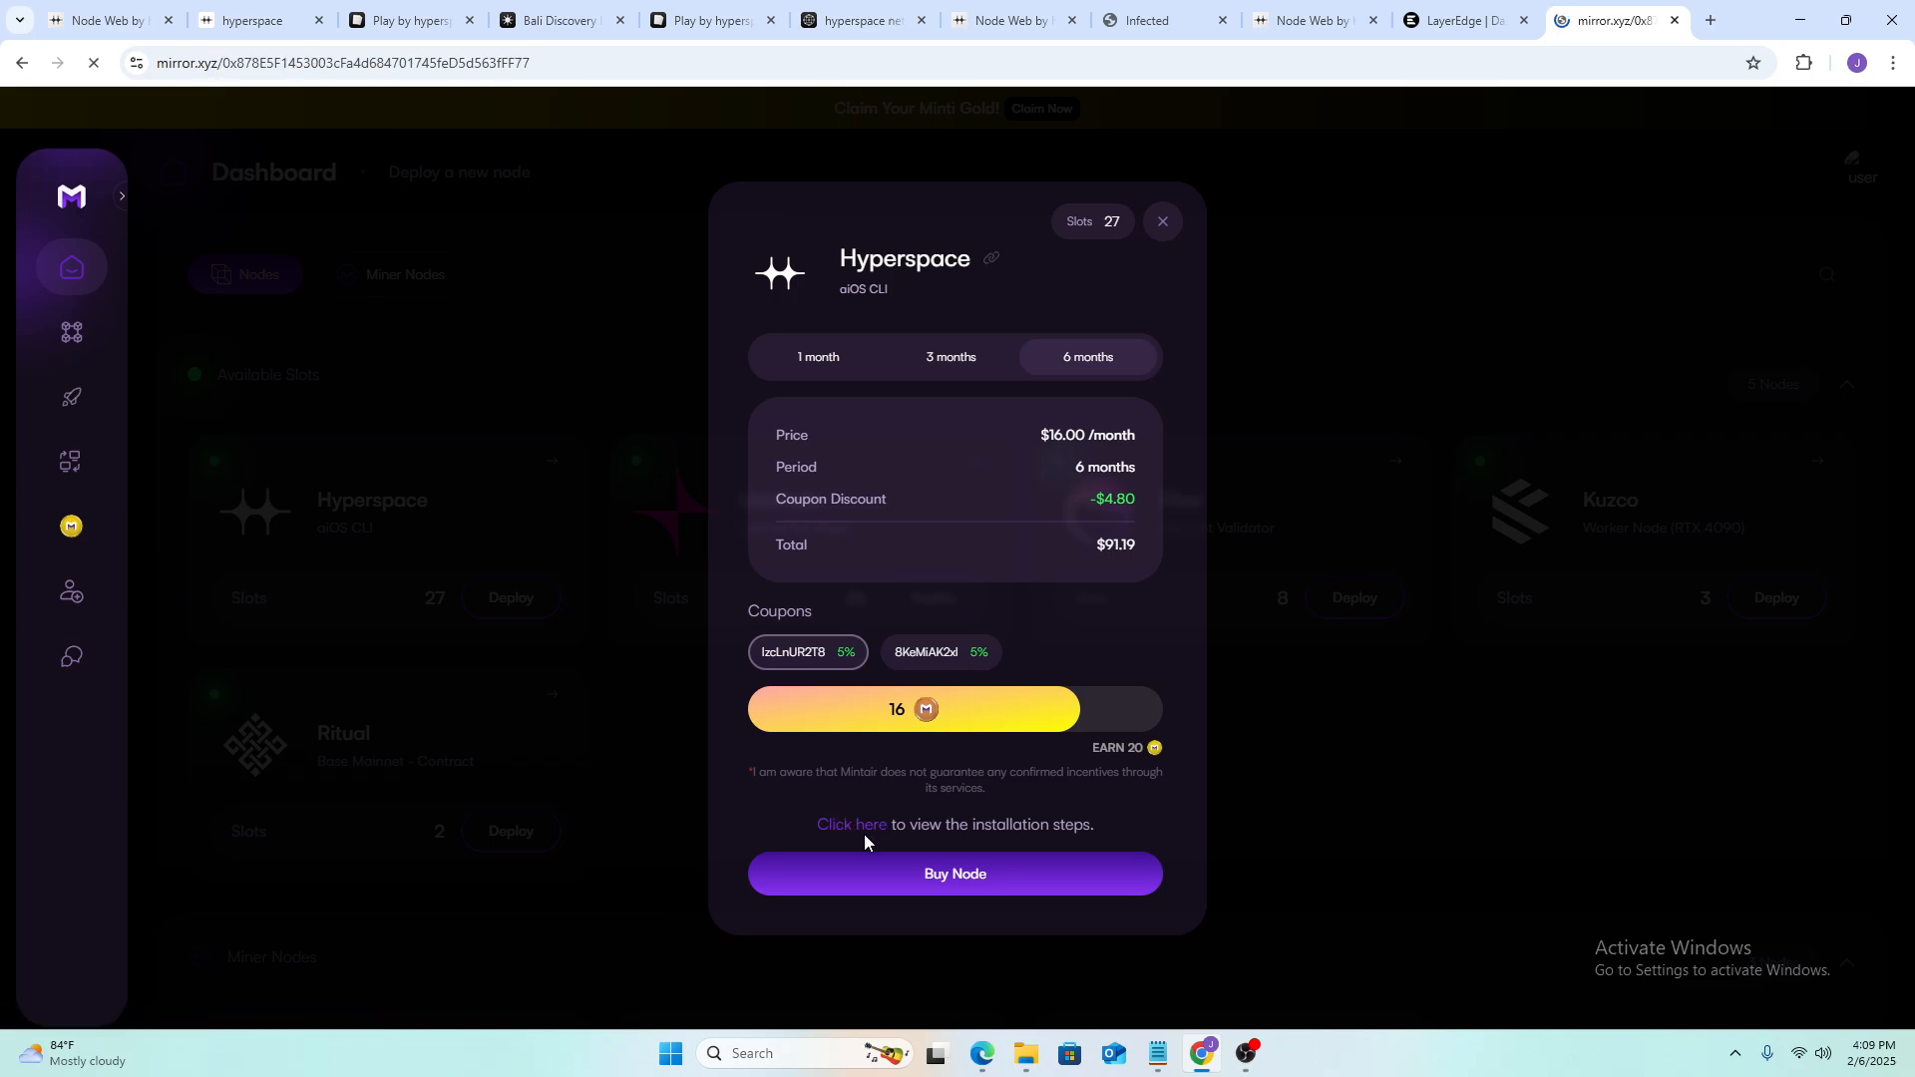
pyautogui.scroll(-3, 1027, 342)
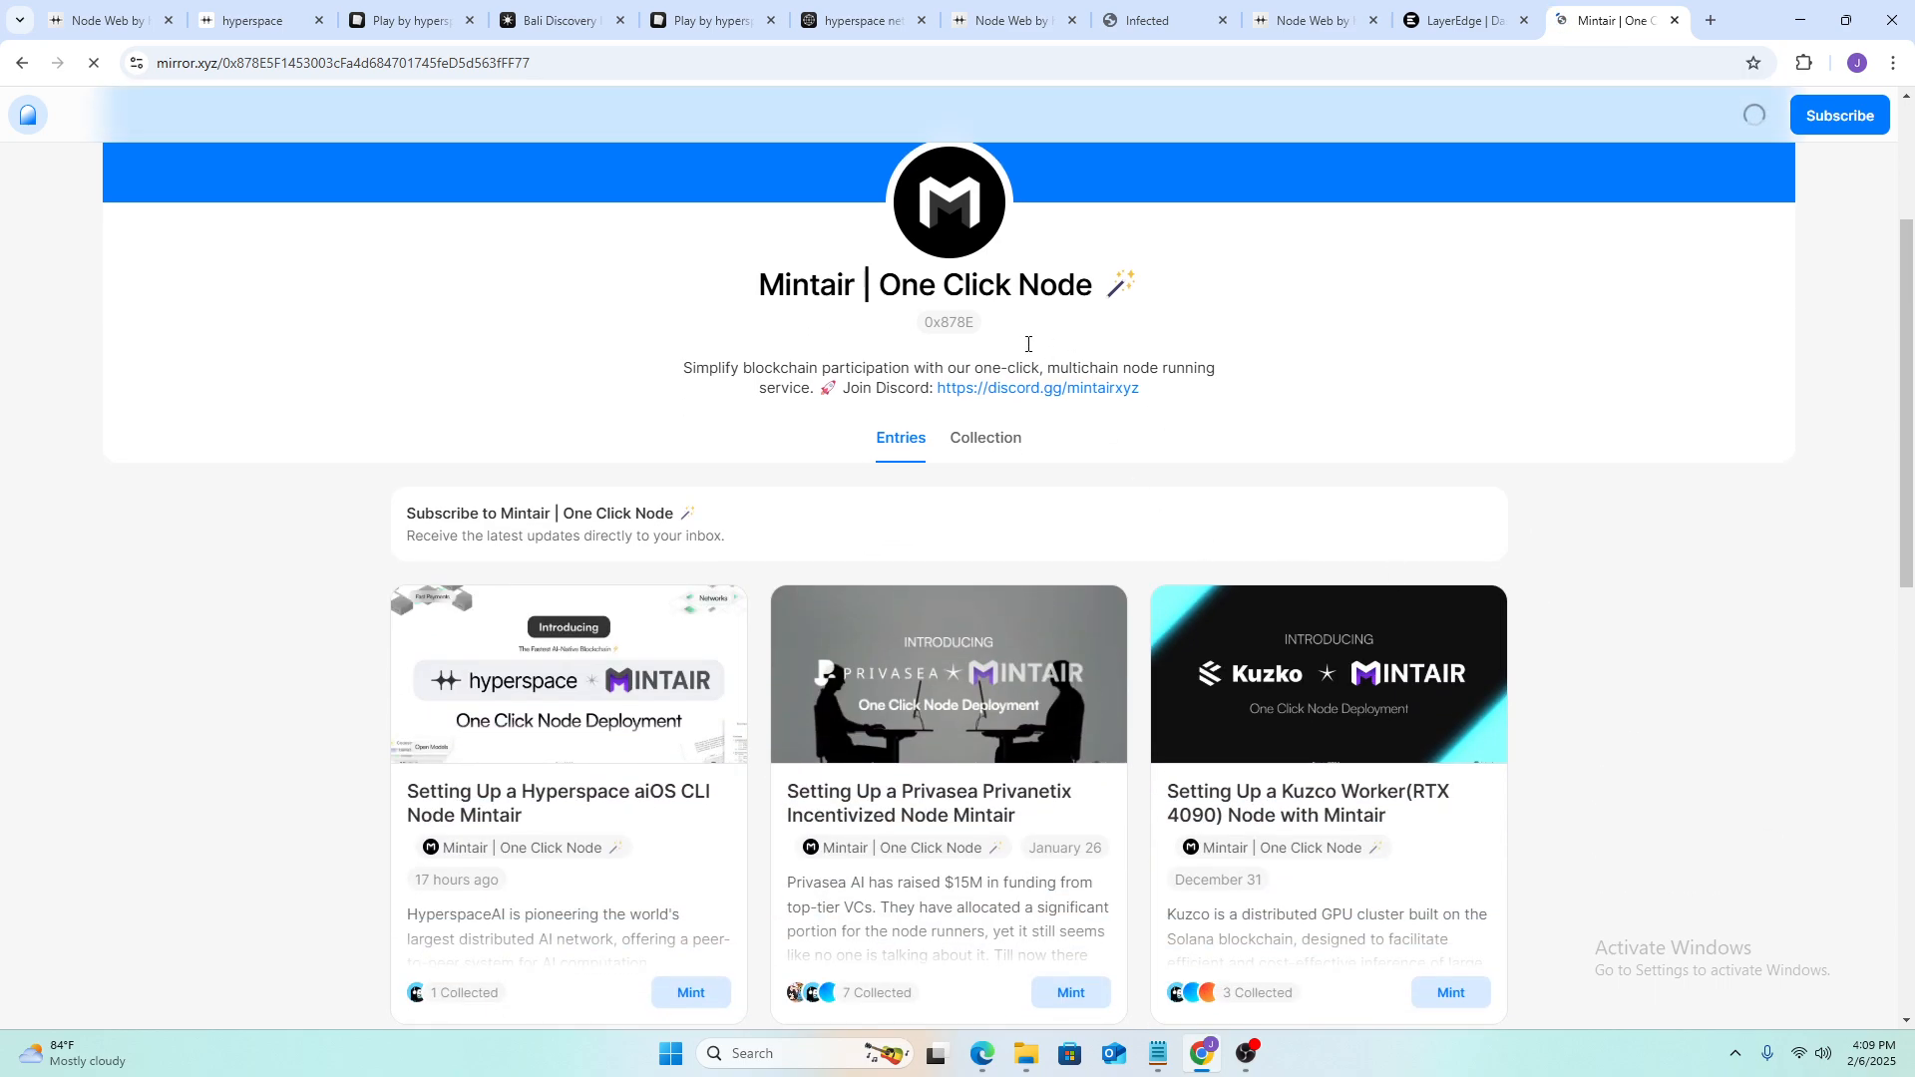
pyautogui.scroll(-3, 1018, 520)
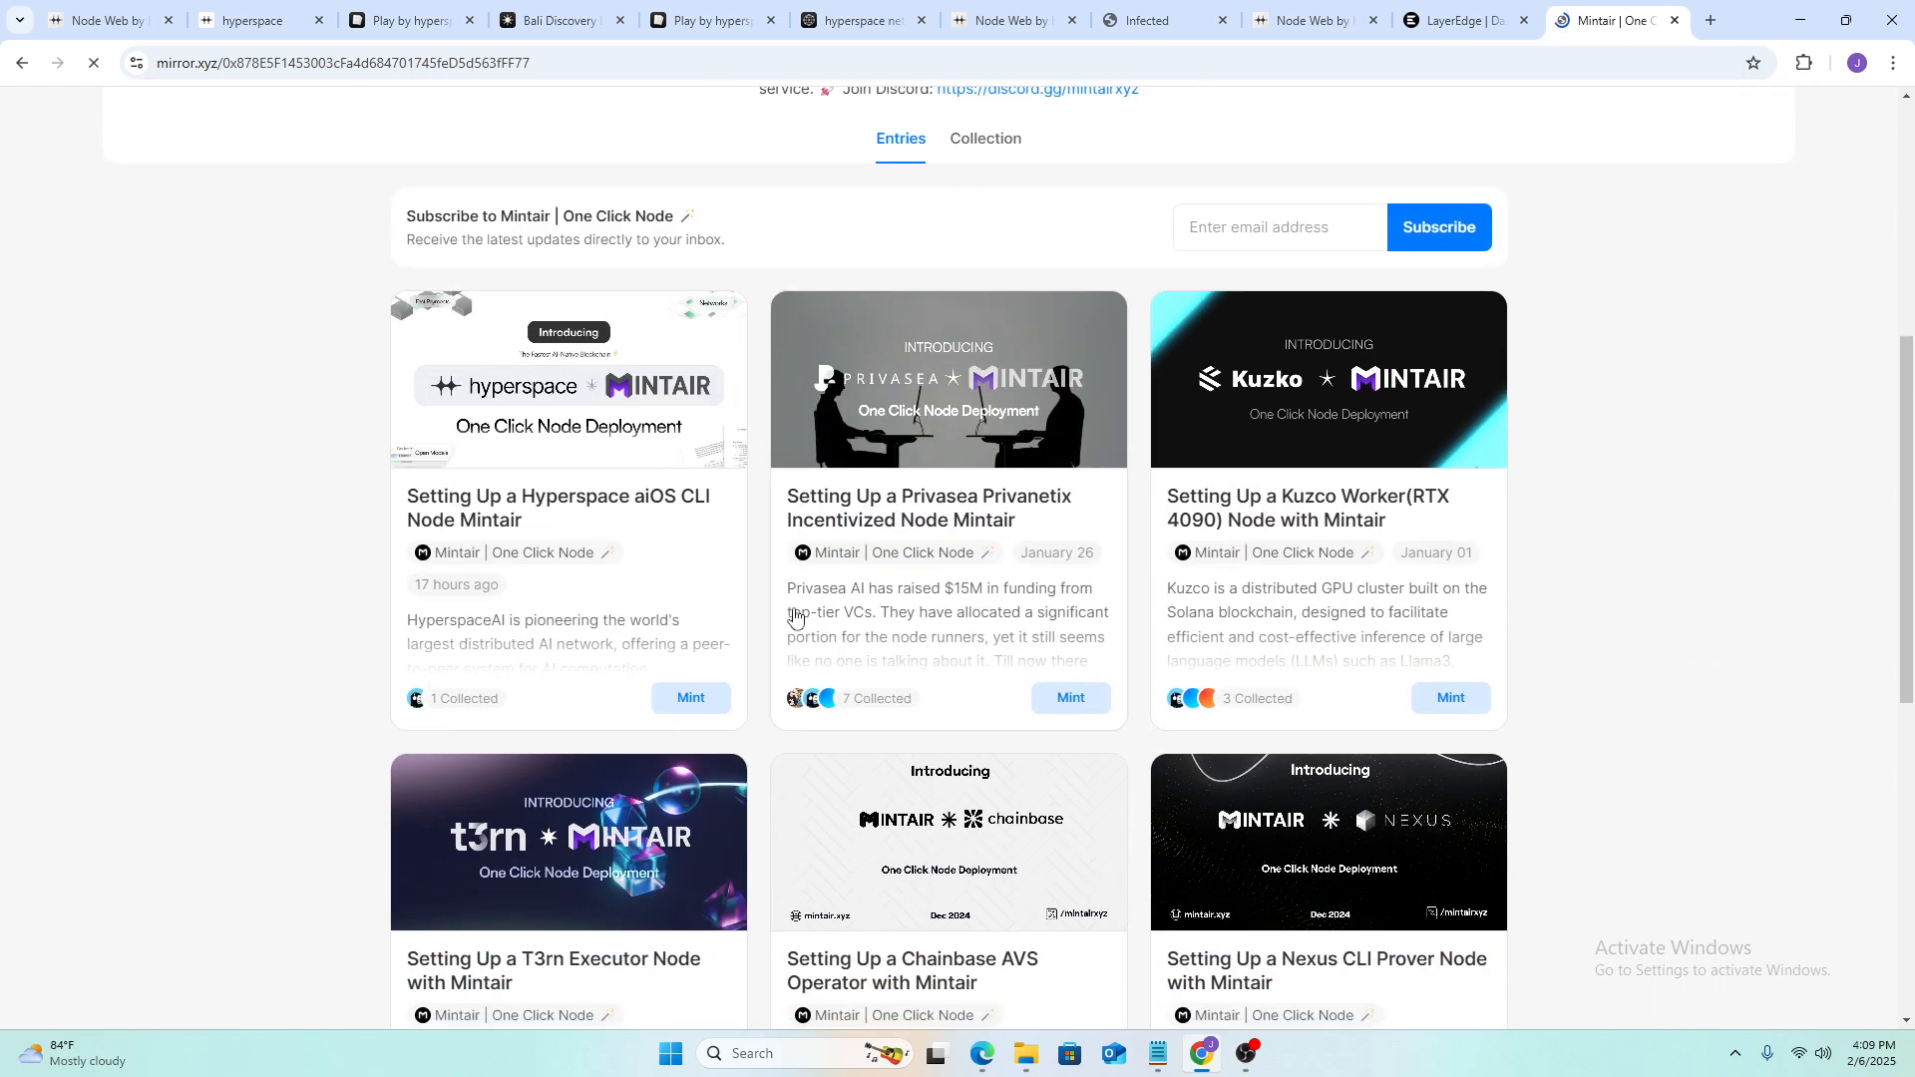
pyautogui.click(474, 509)
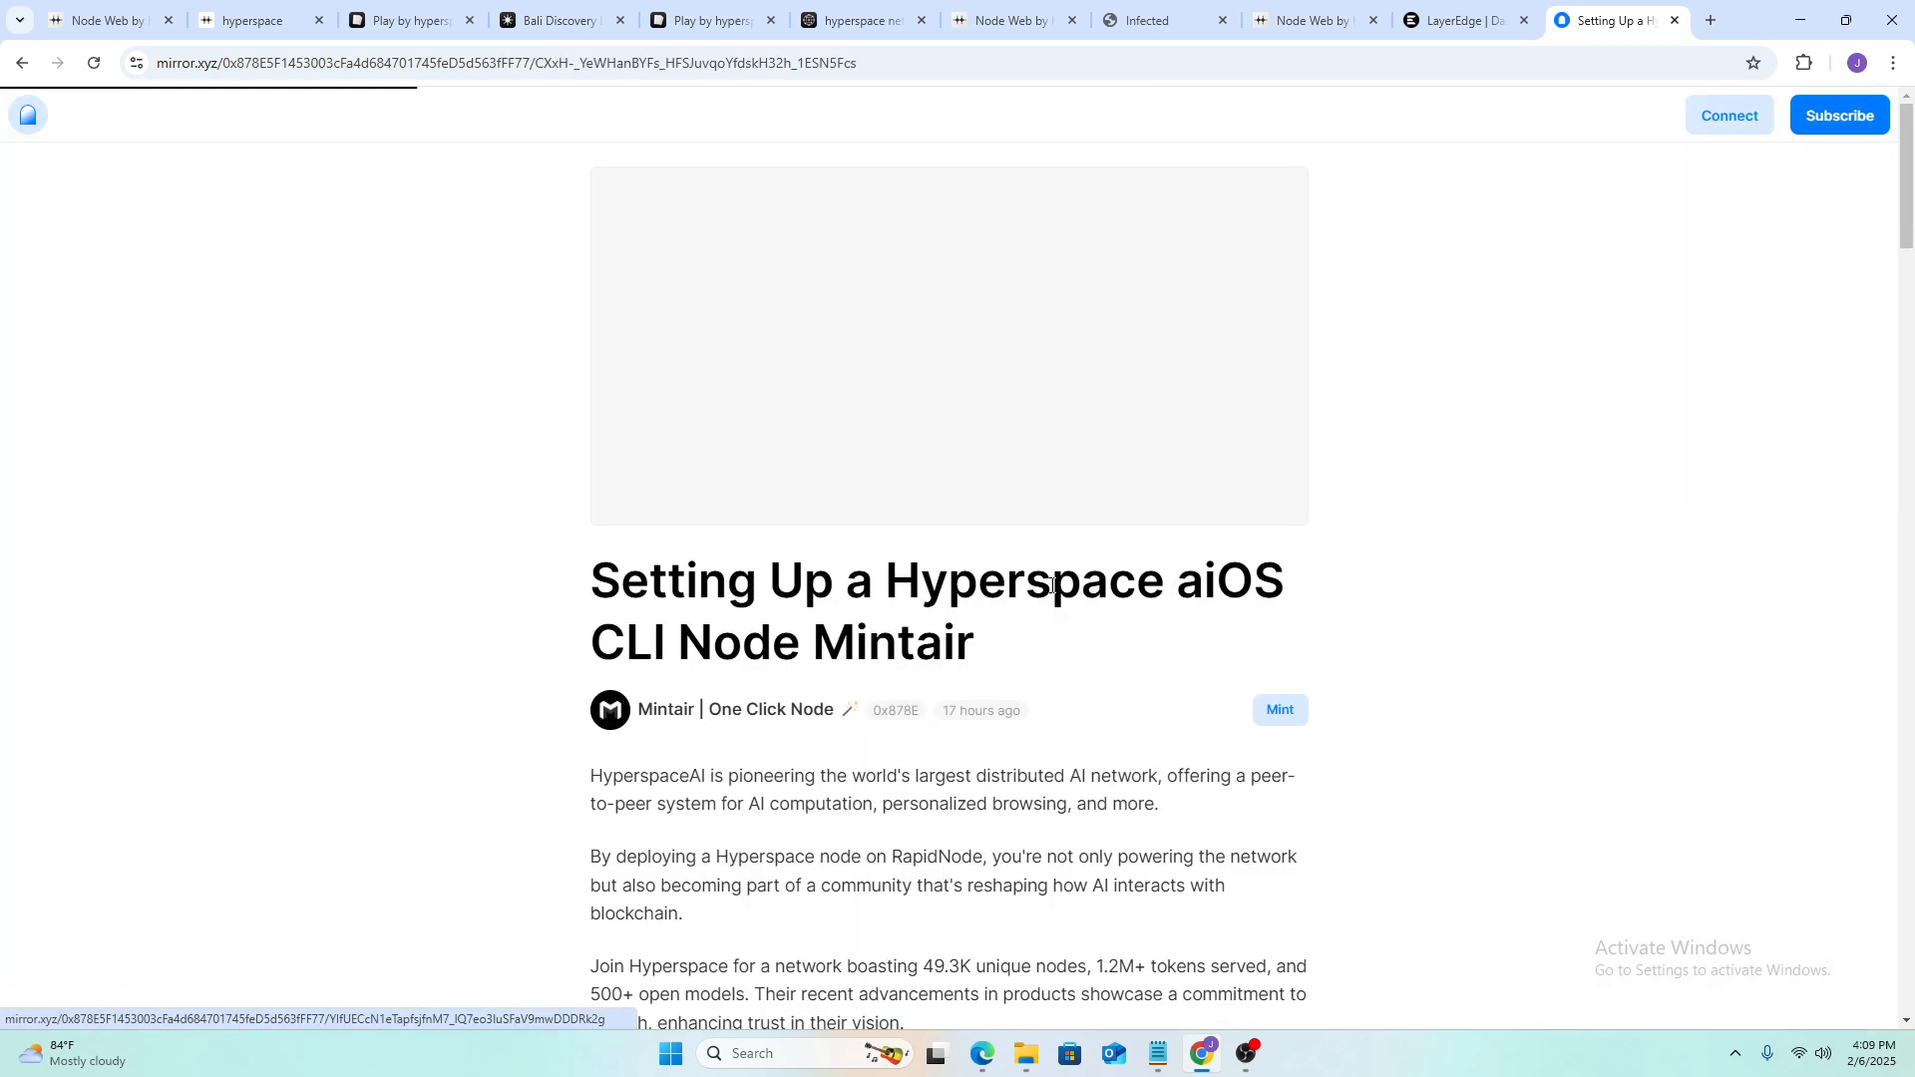
# - Read the article's introduction and its sections on purchasing a Hyperspace aiOS CLI node and on node deployment
pyautogui.scroll(-6, 1758, 653)
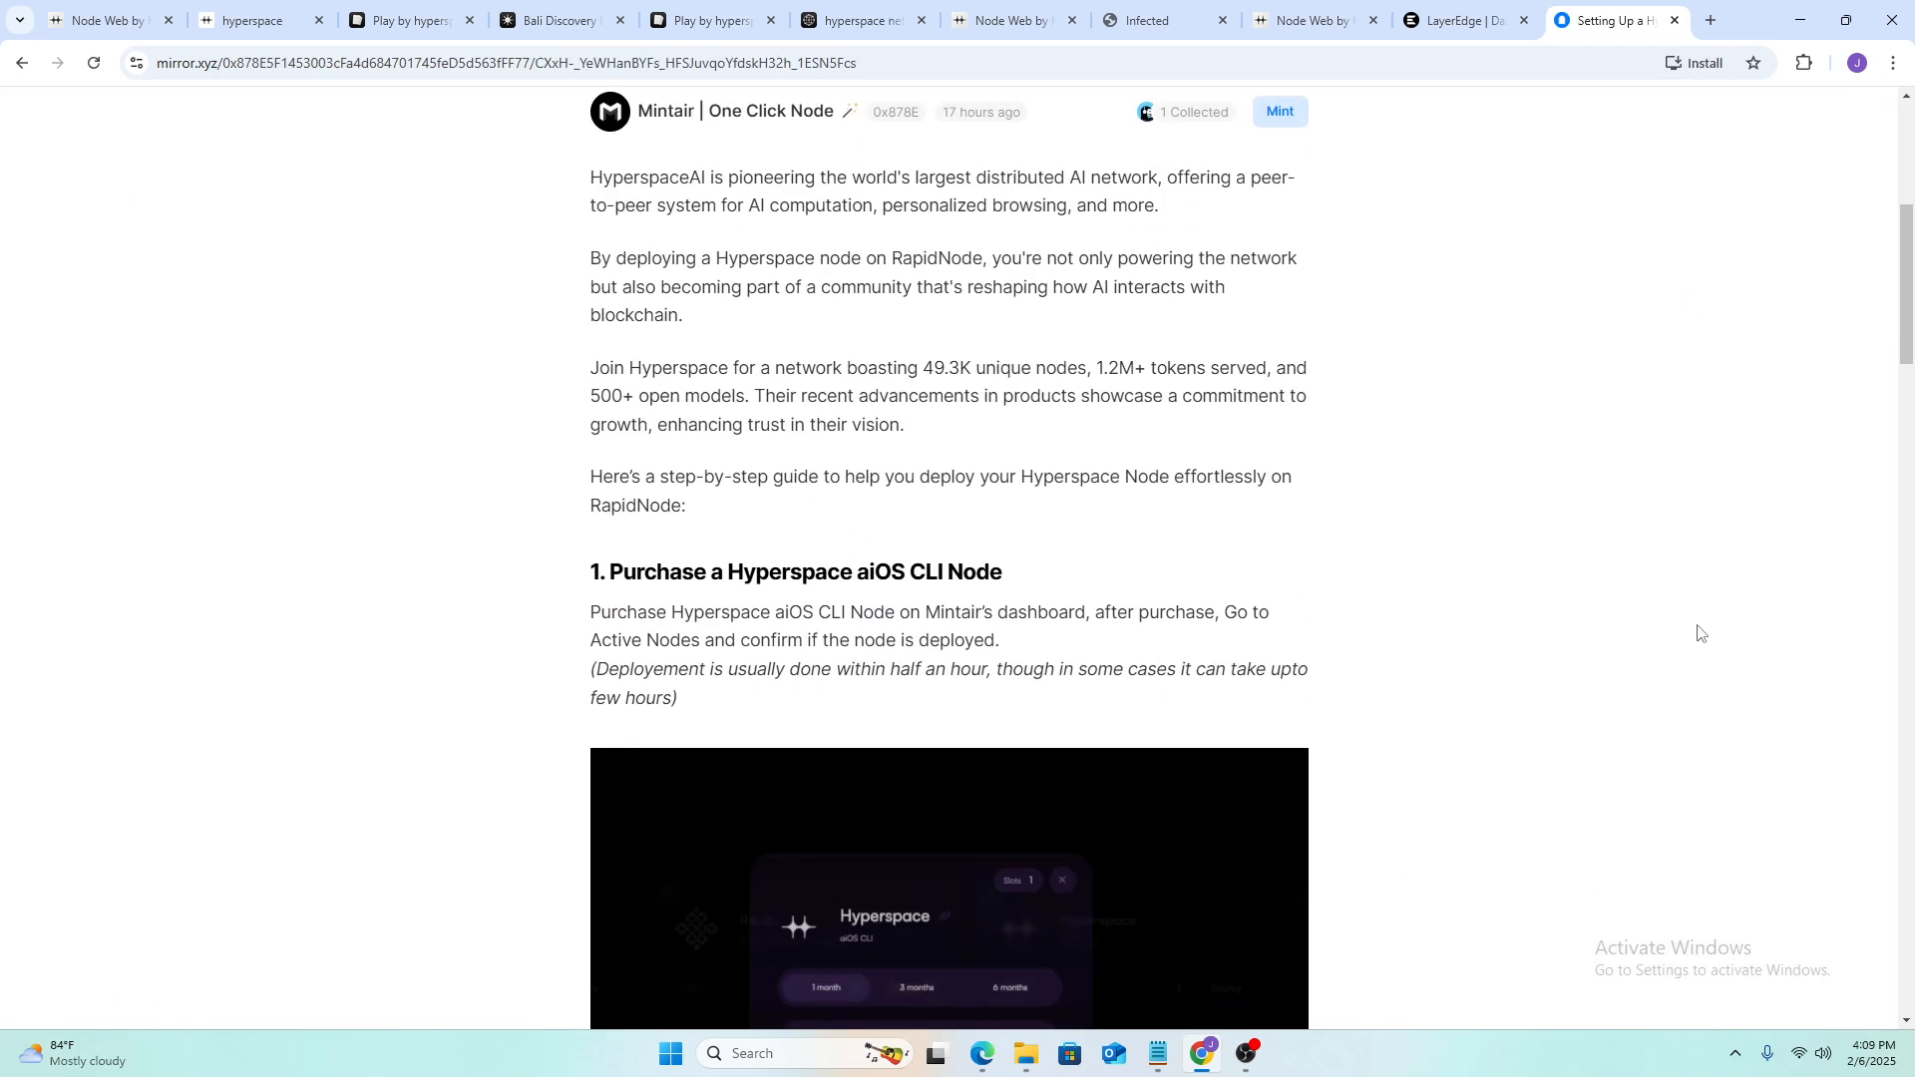
pyautogui.scroll(-3, 1579, 564)
pyautogui.scroll(-3, 1583, 568)
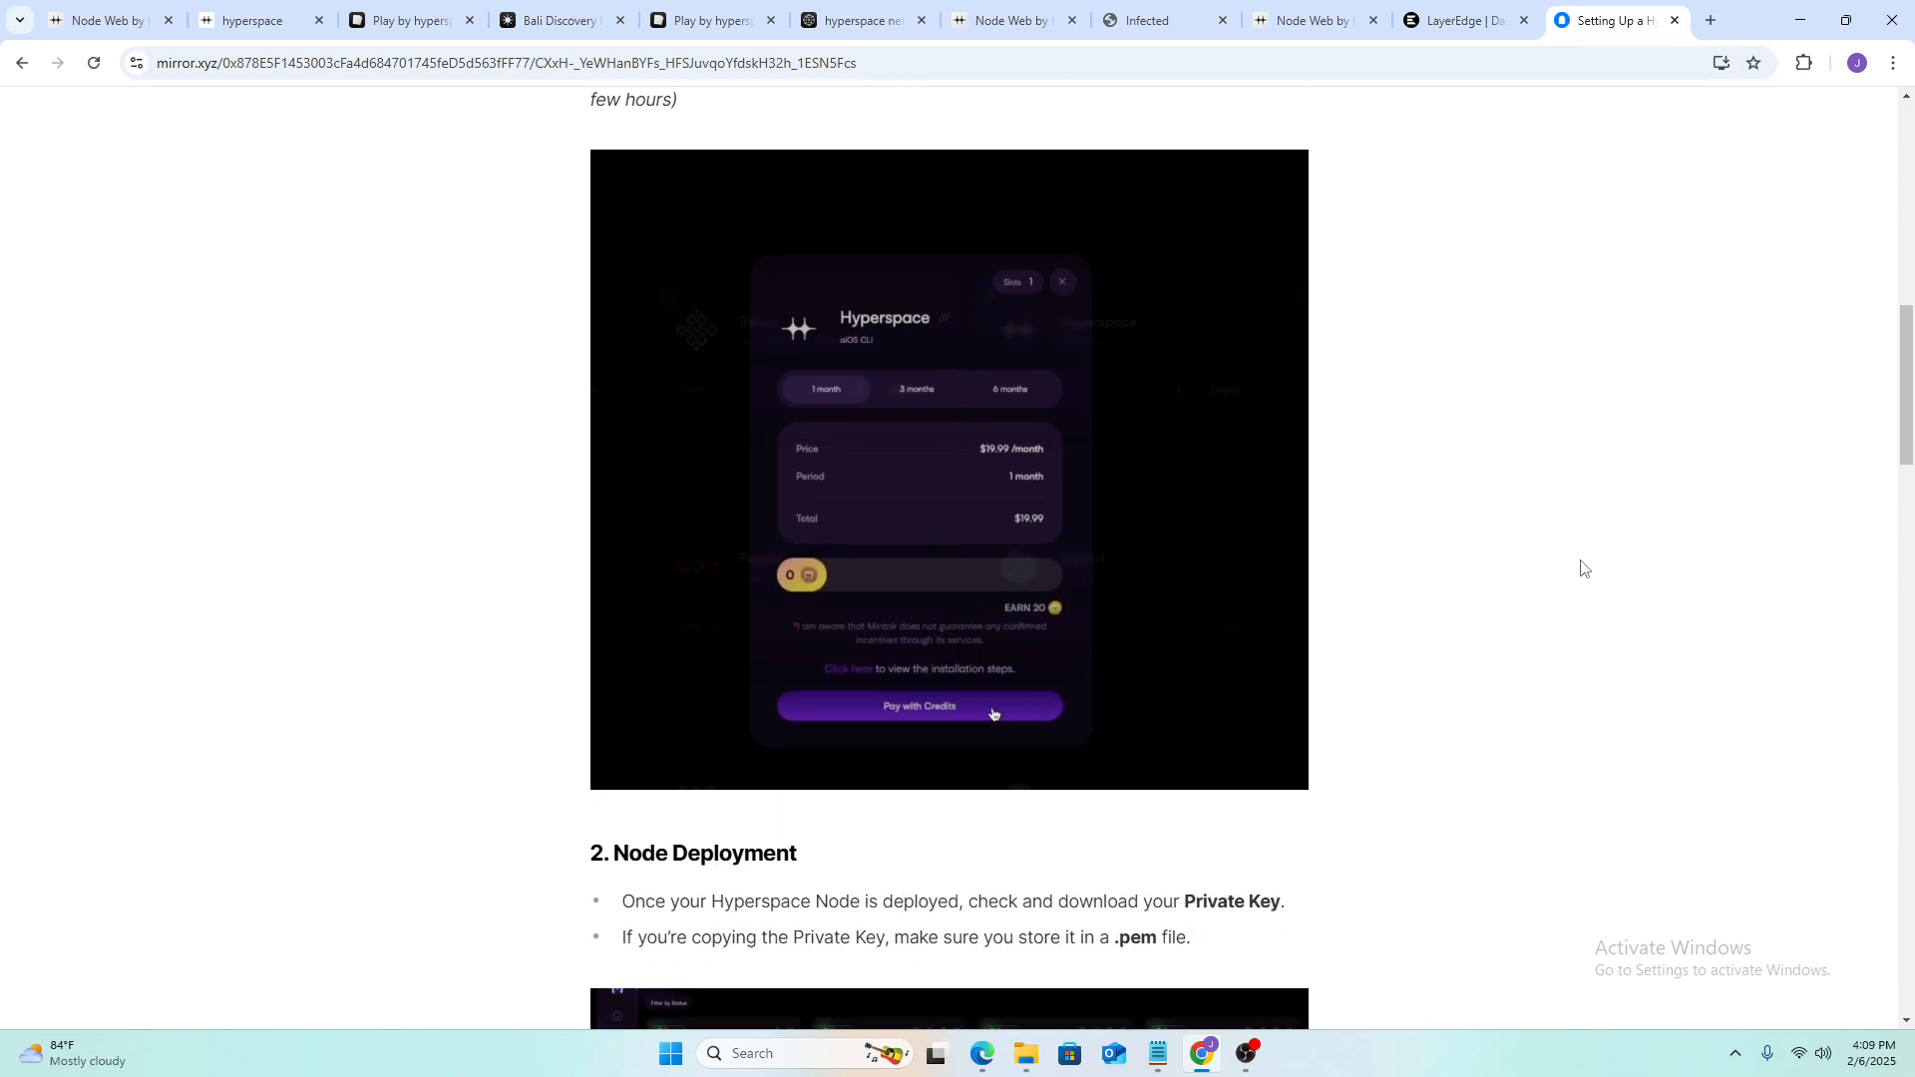
pyautogui.scroll(-3, 1583, 569)
pyautogui.scroll(3, 1566, 574)
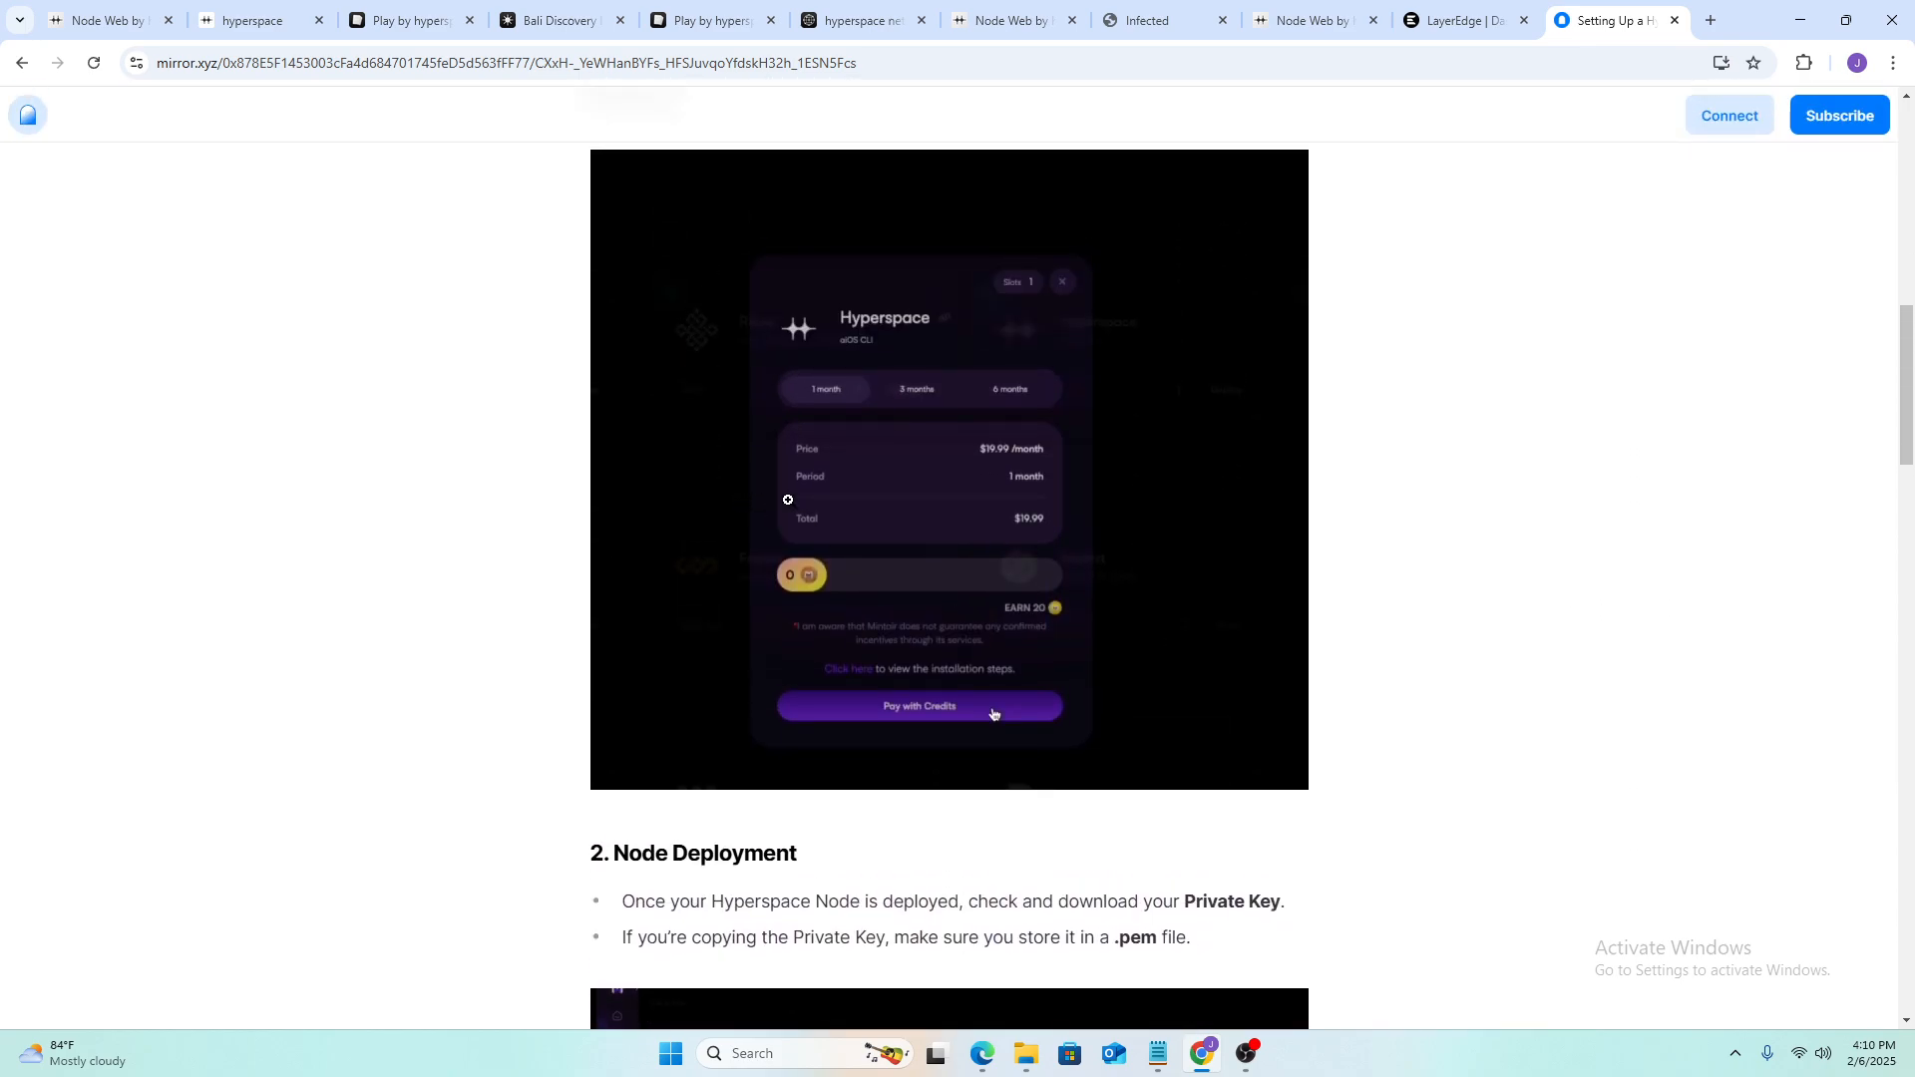
pyautogui.scroll(-3, 1586, 629)
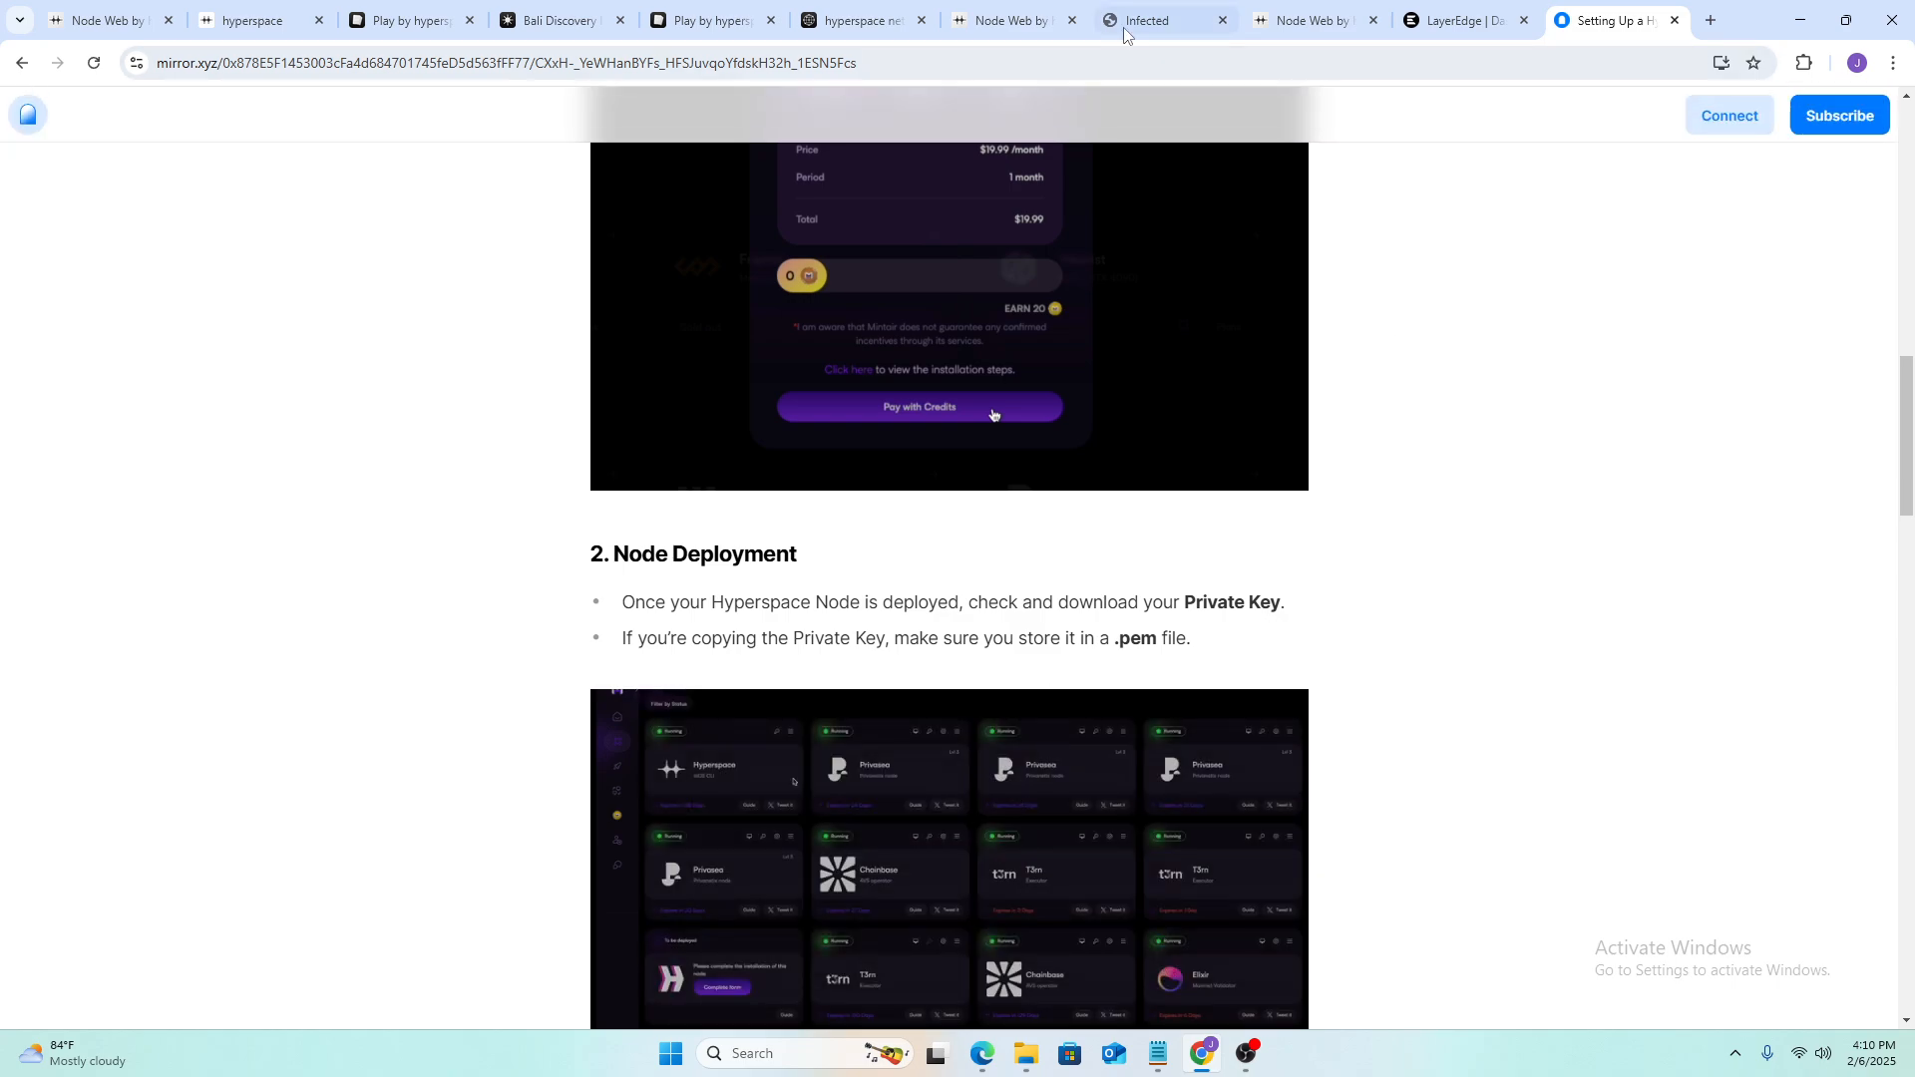
# - Switch to the node.hyper.space page and open the private key export and import dialog
pyautogui.moveTo(88, 24)
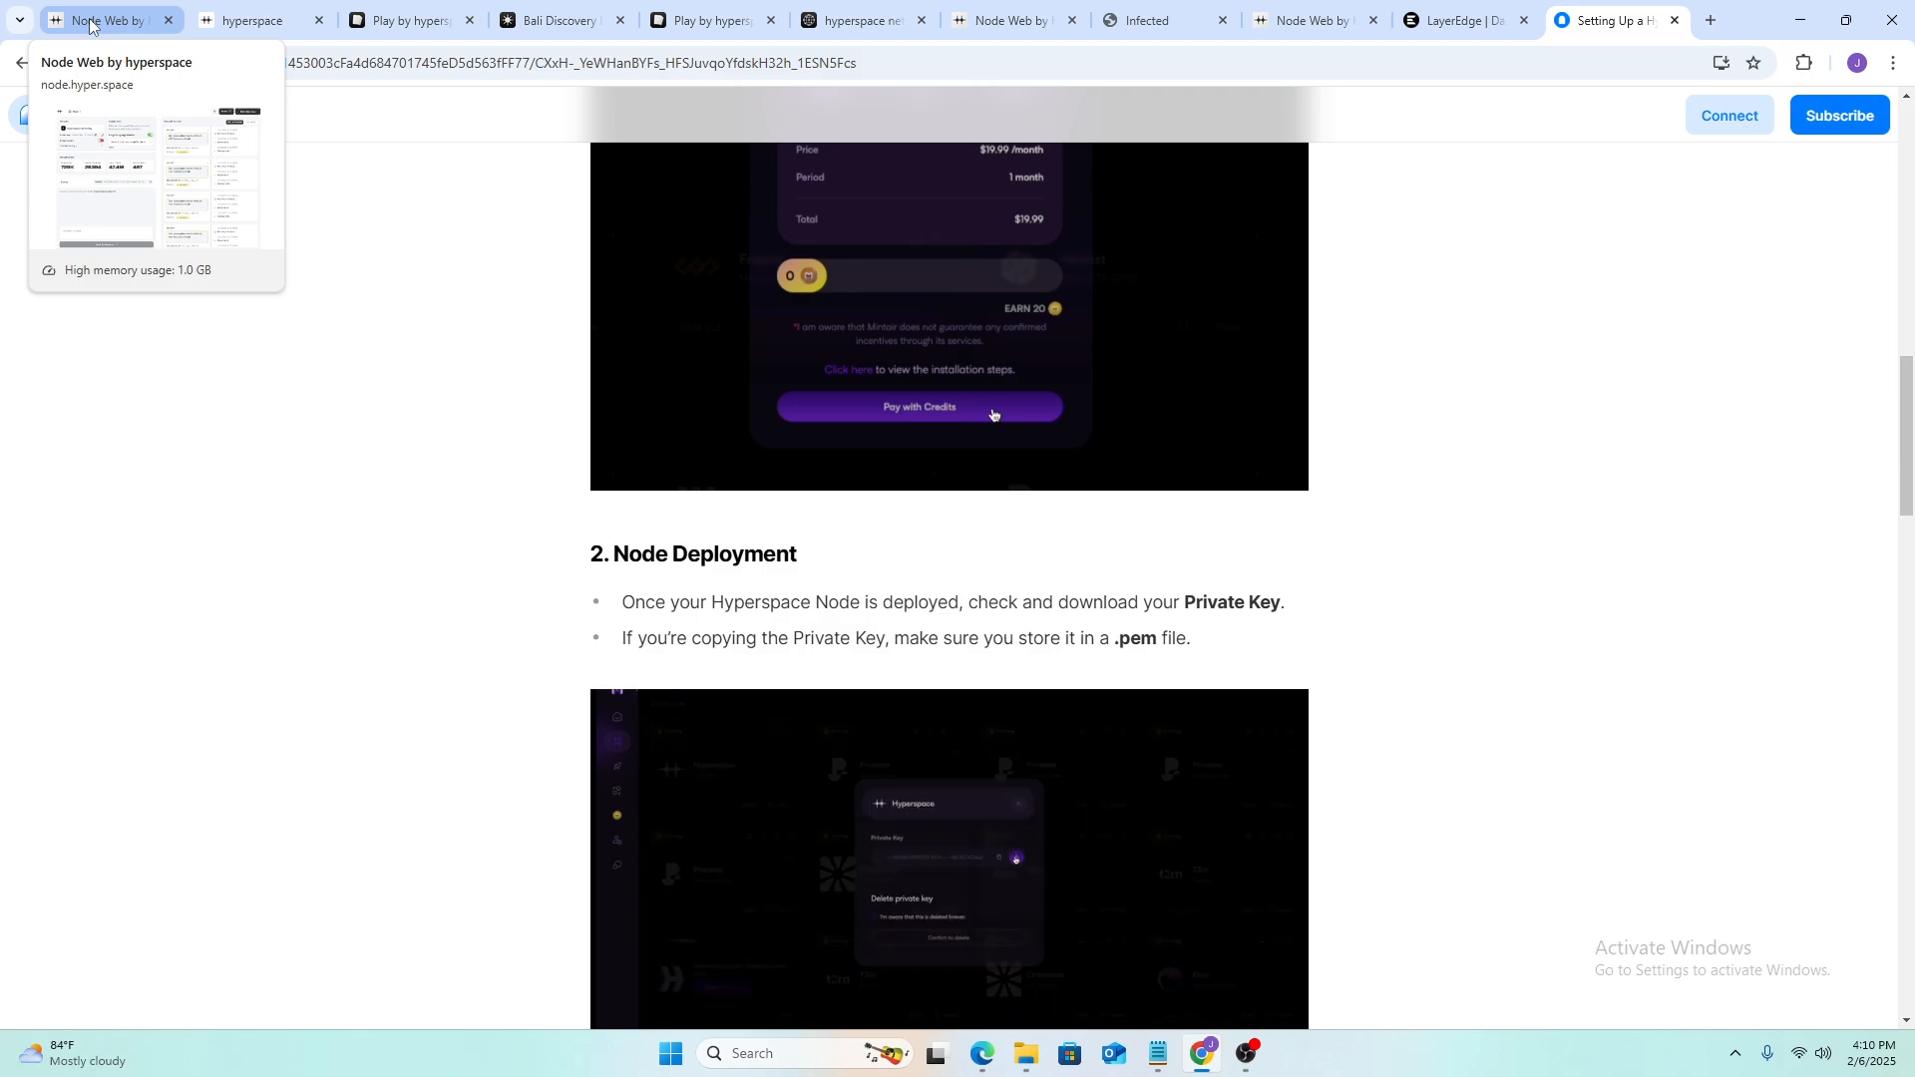
pyautogui.click(89, 24)
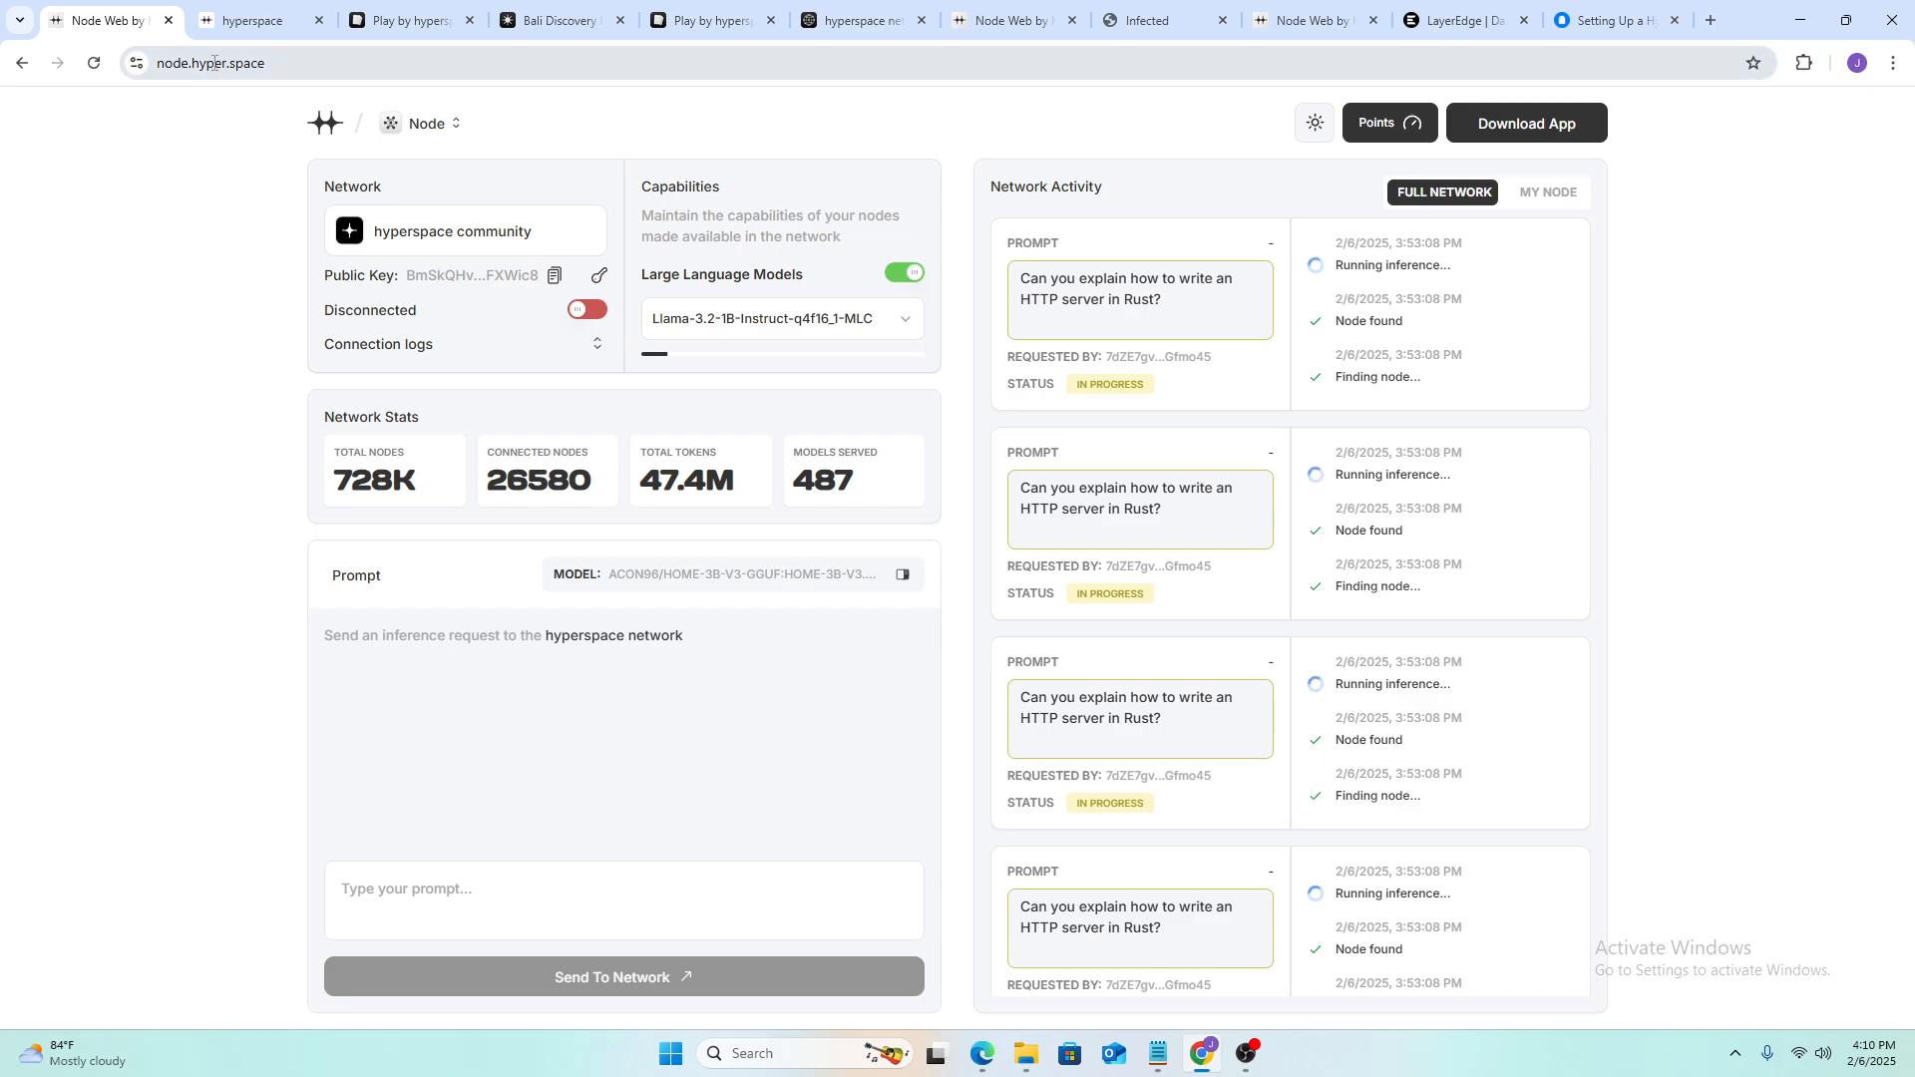
pyautogui.click(599, 279)
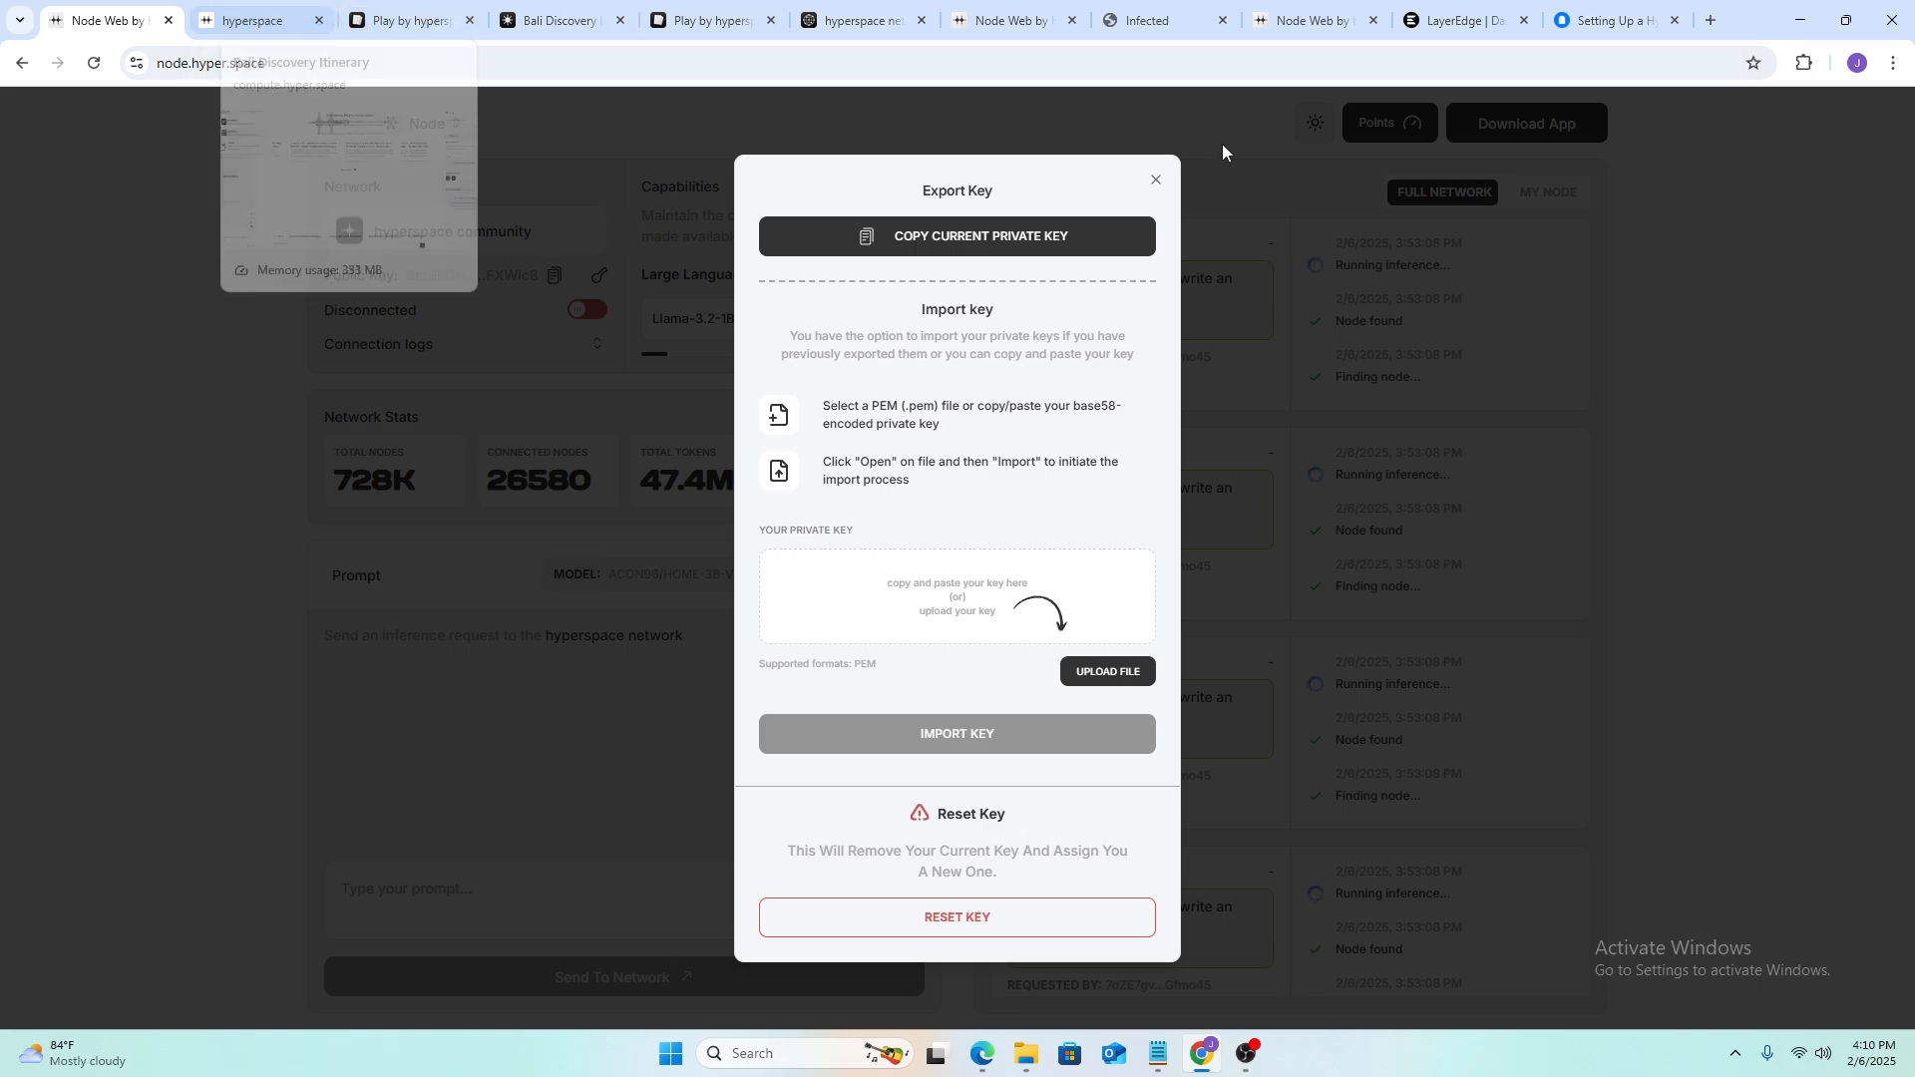
# - Return to the Mintair setup article and read its instructions on downloading and importing the private key and checking points
pyautogui.click(1588, 34)
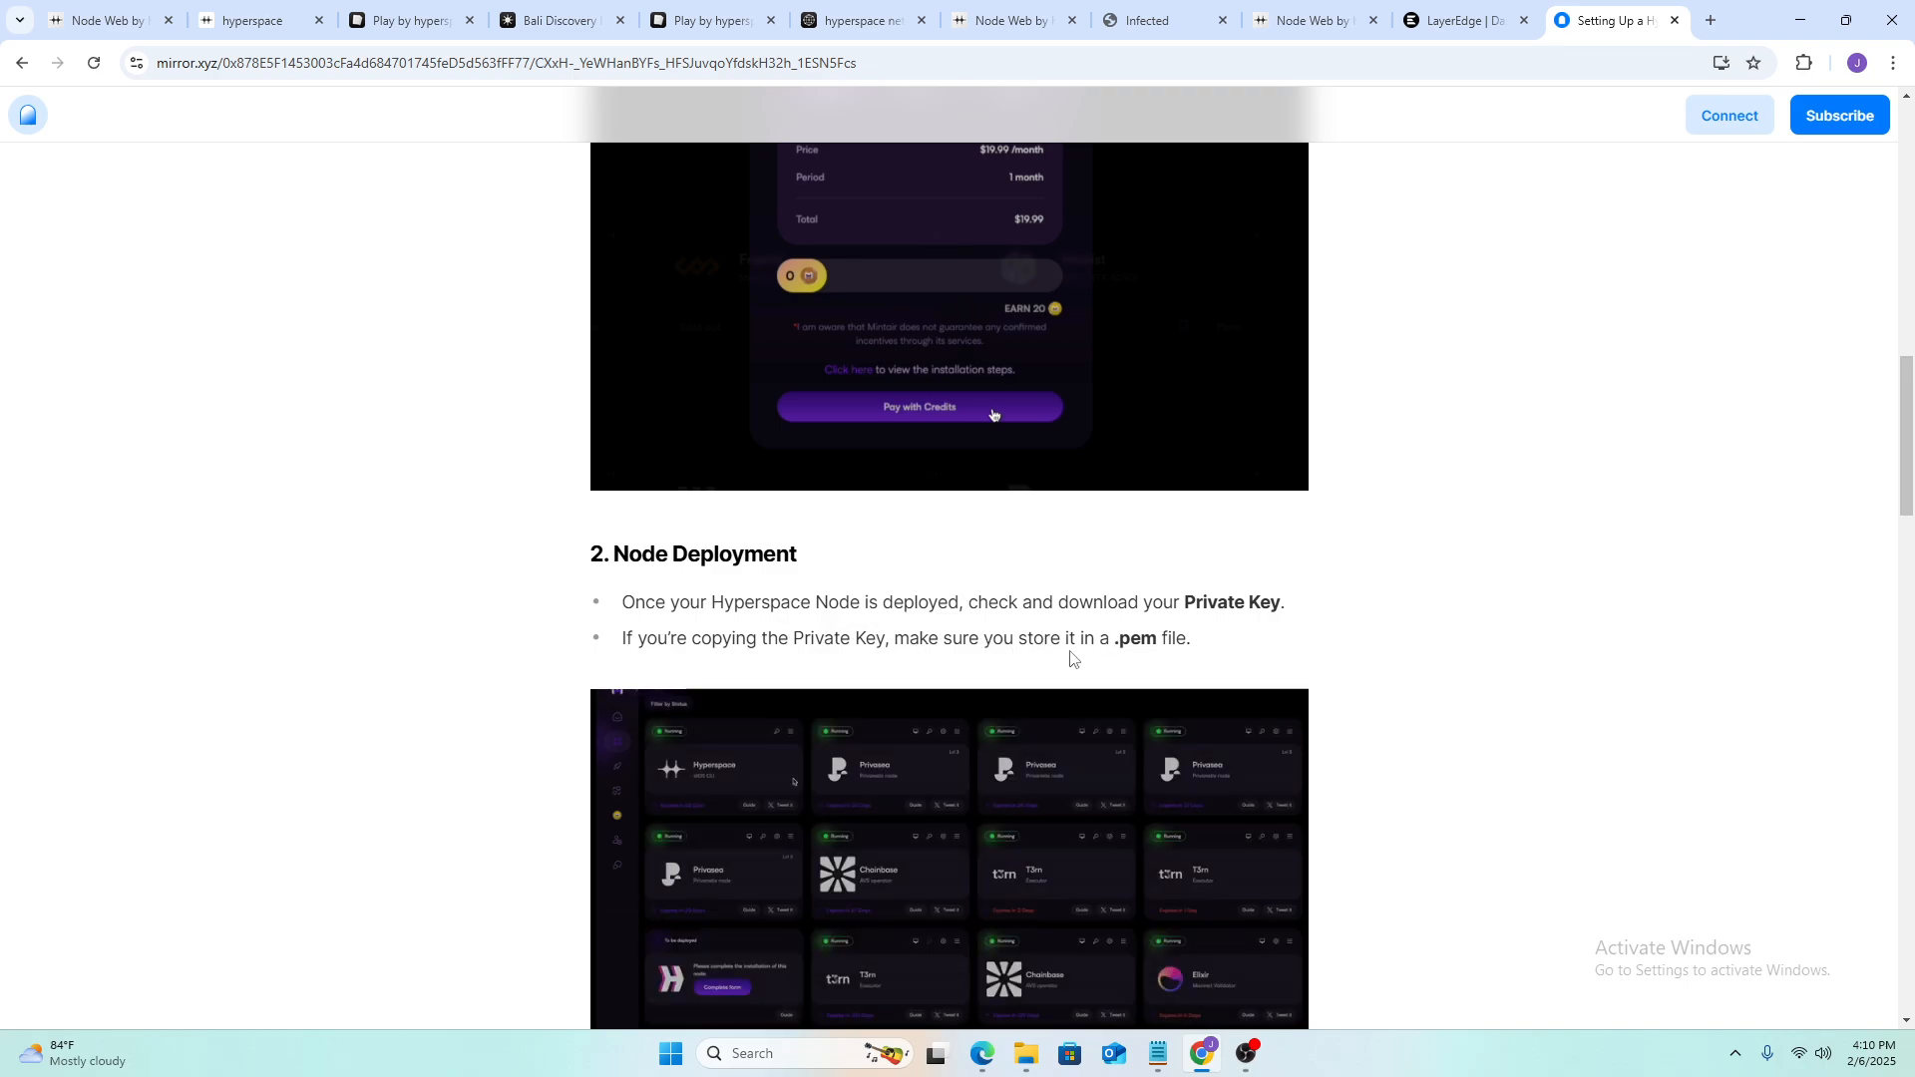
pyautogui.scroll(-7, 1539, 672)
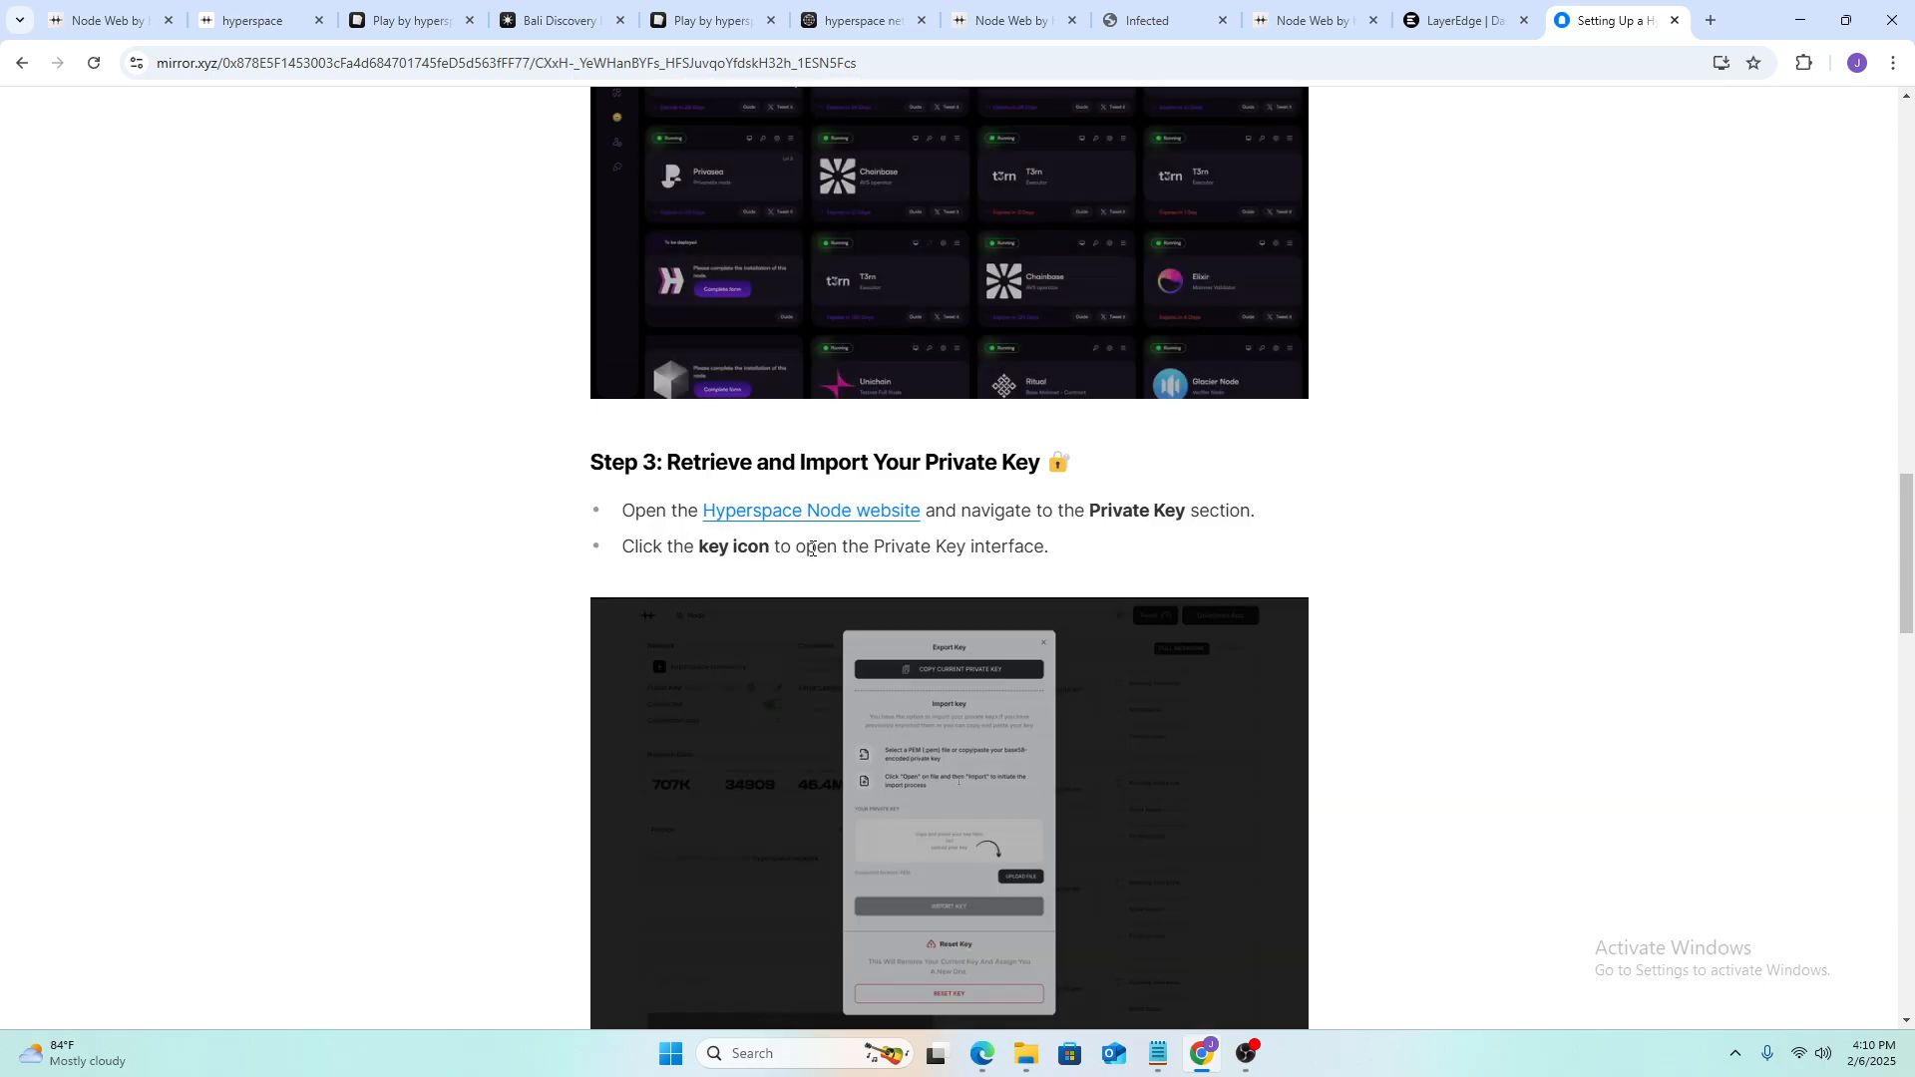
pyautogui.scroll(-5, 1074, 548)
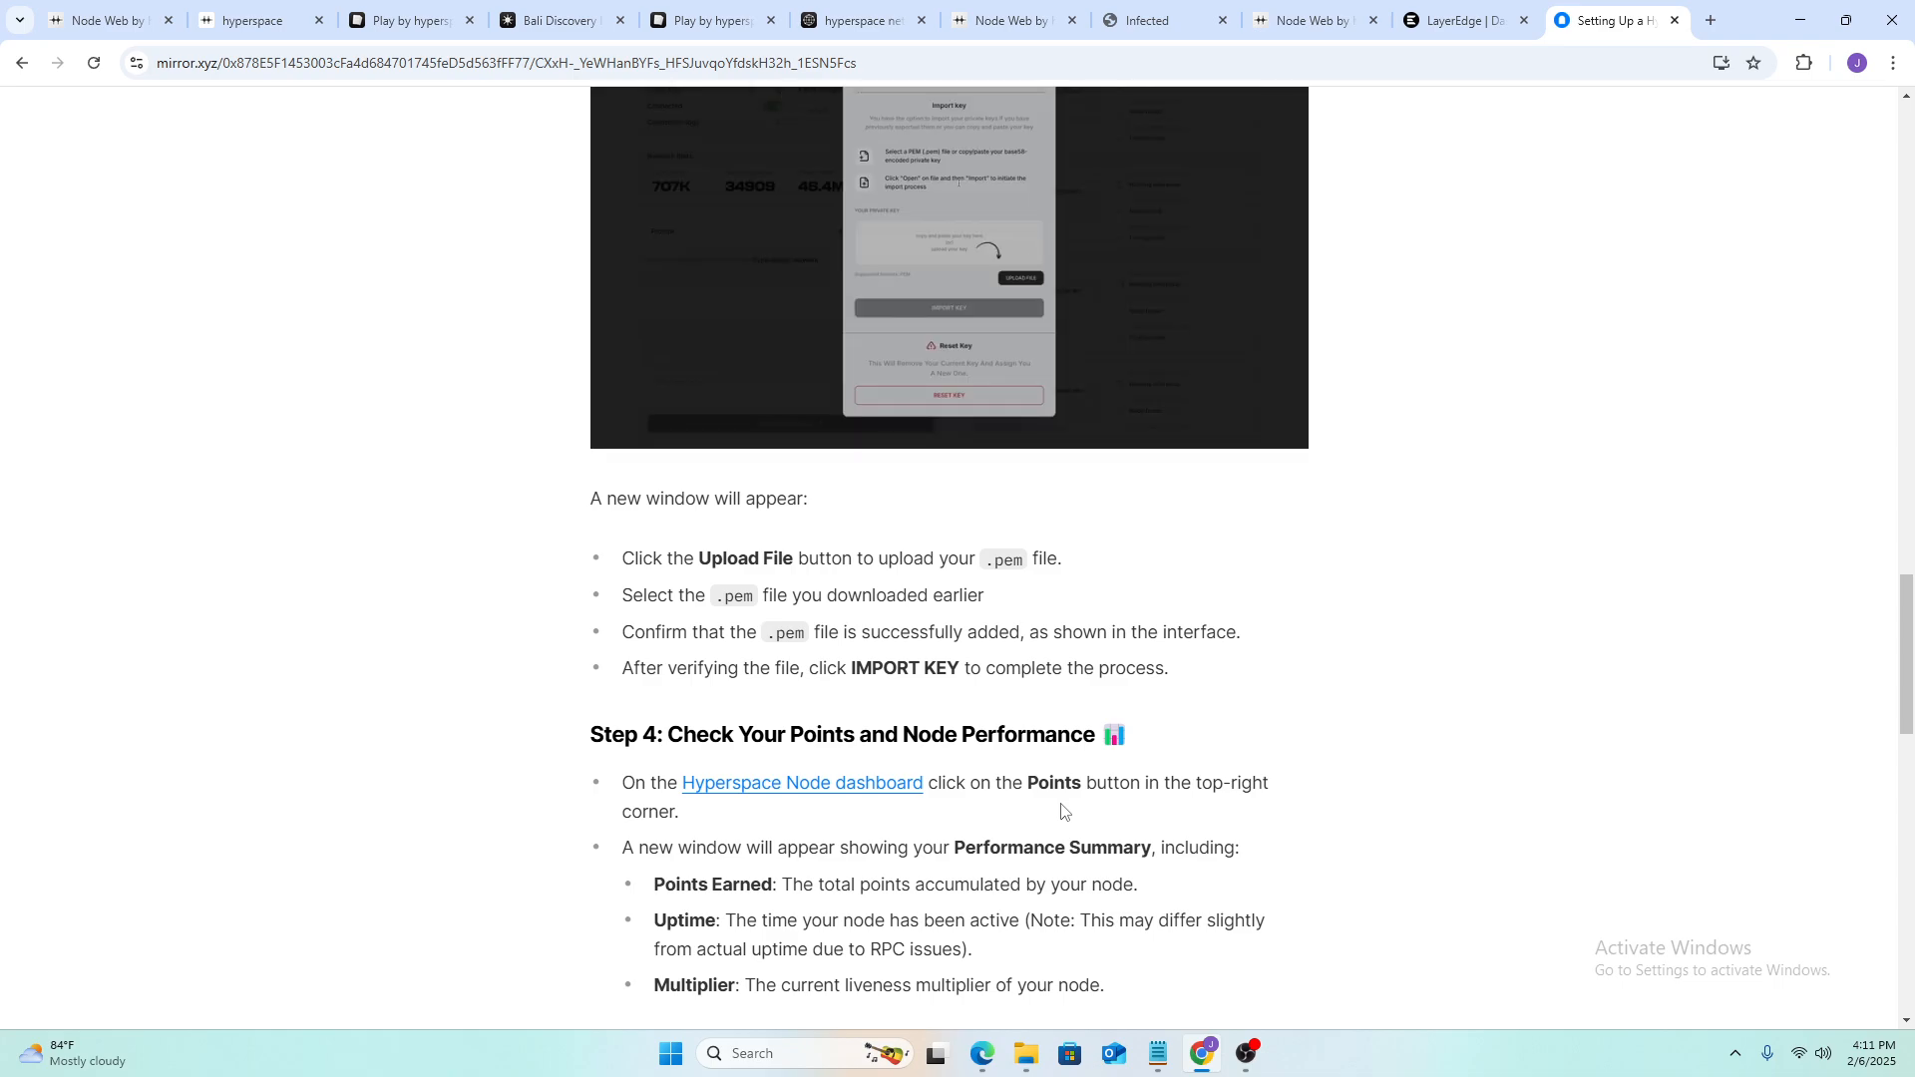
pyautogui.scroll(7, 1063, 811)
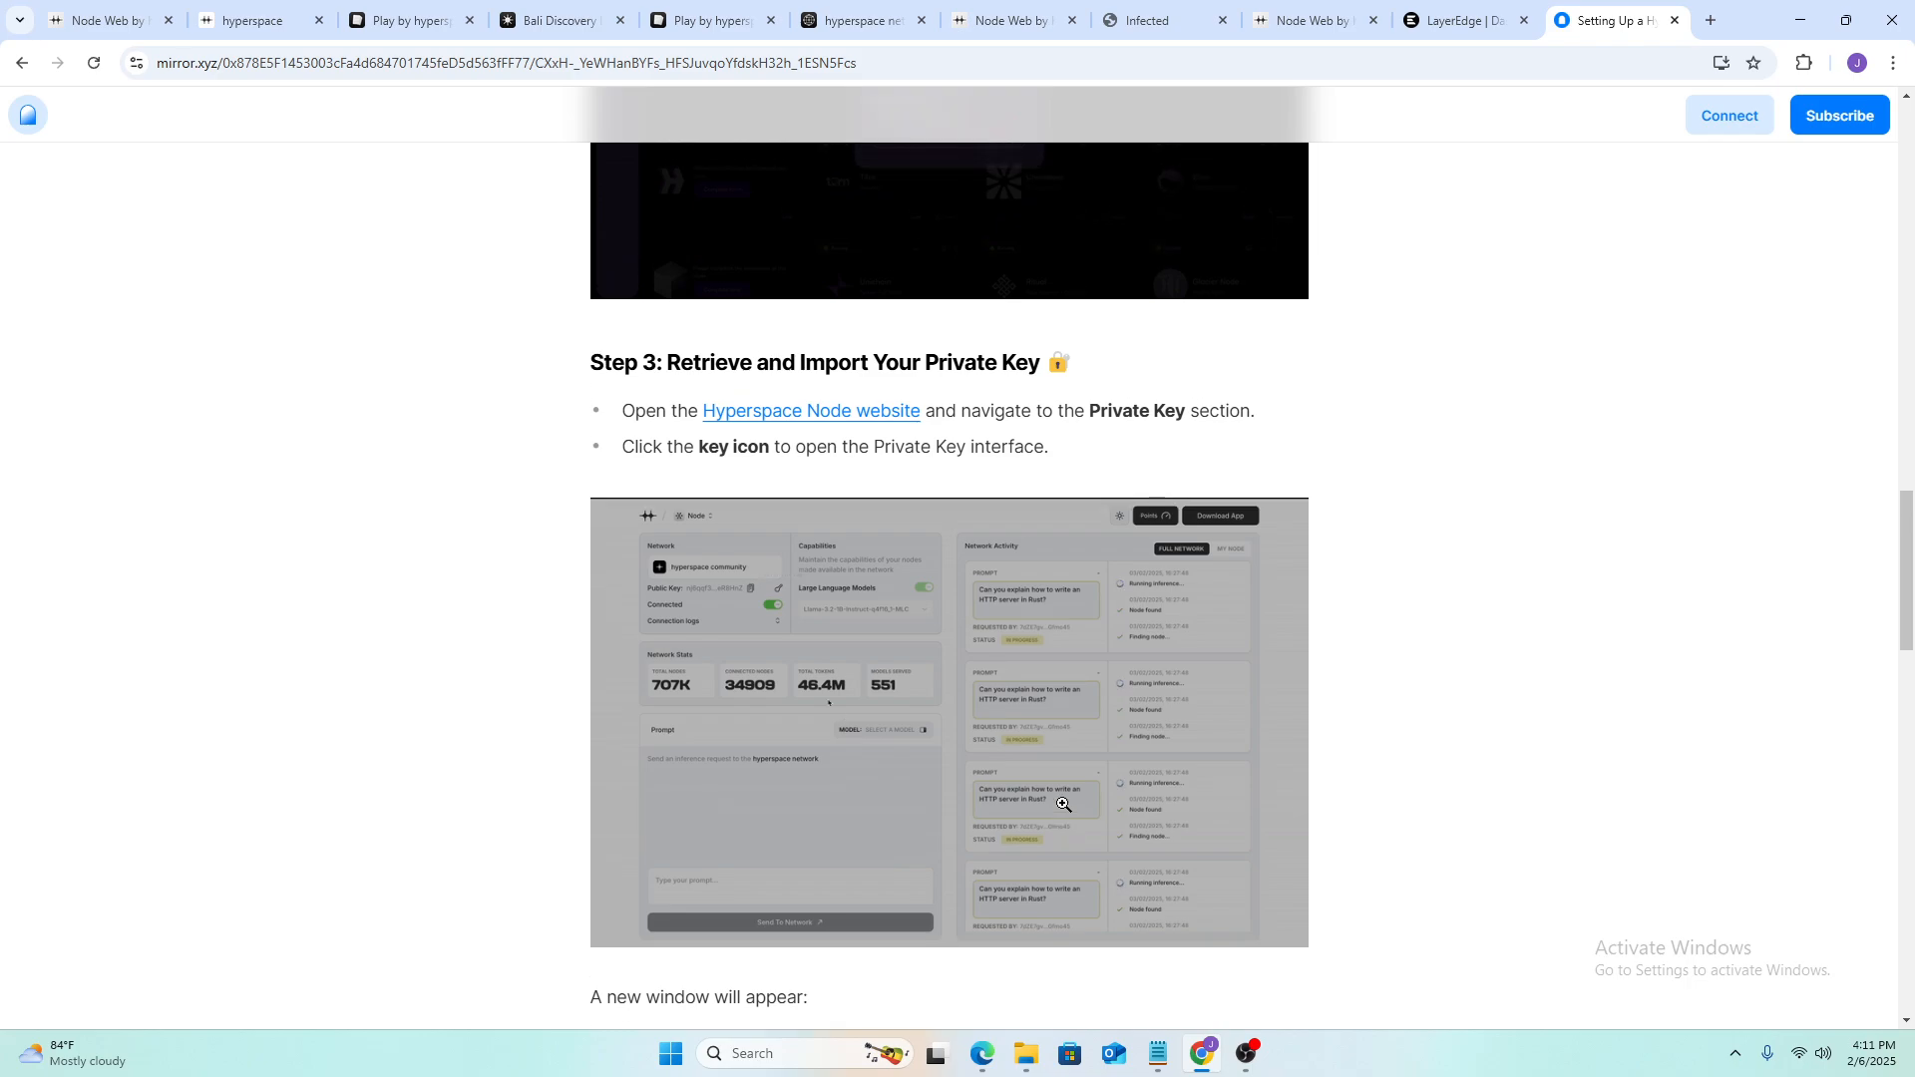
pyautogui.scroll(4, 1066, 794)
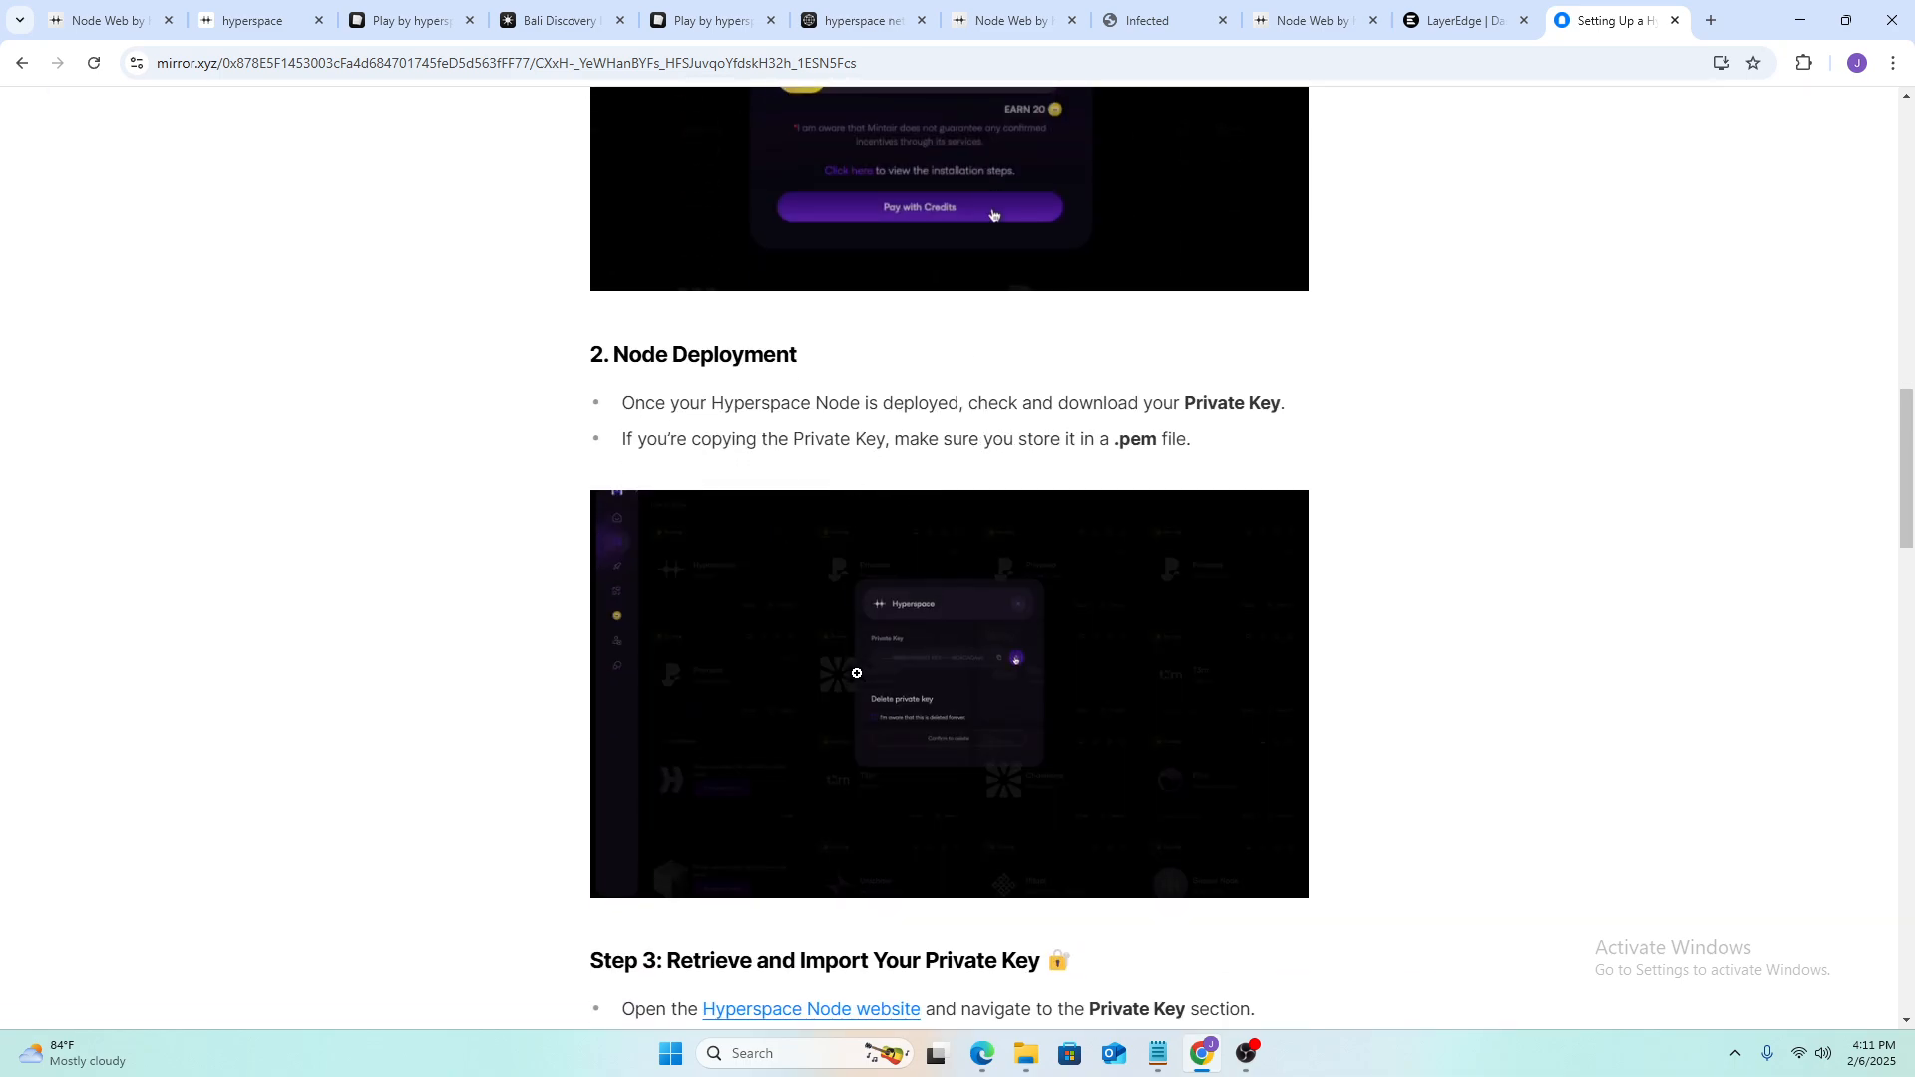
pyautogui.scroll(-2, 949, 559)
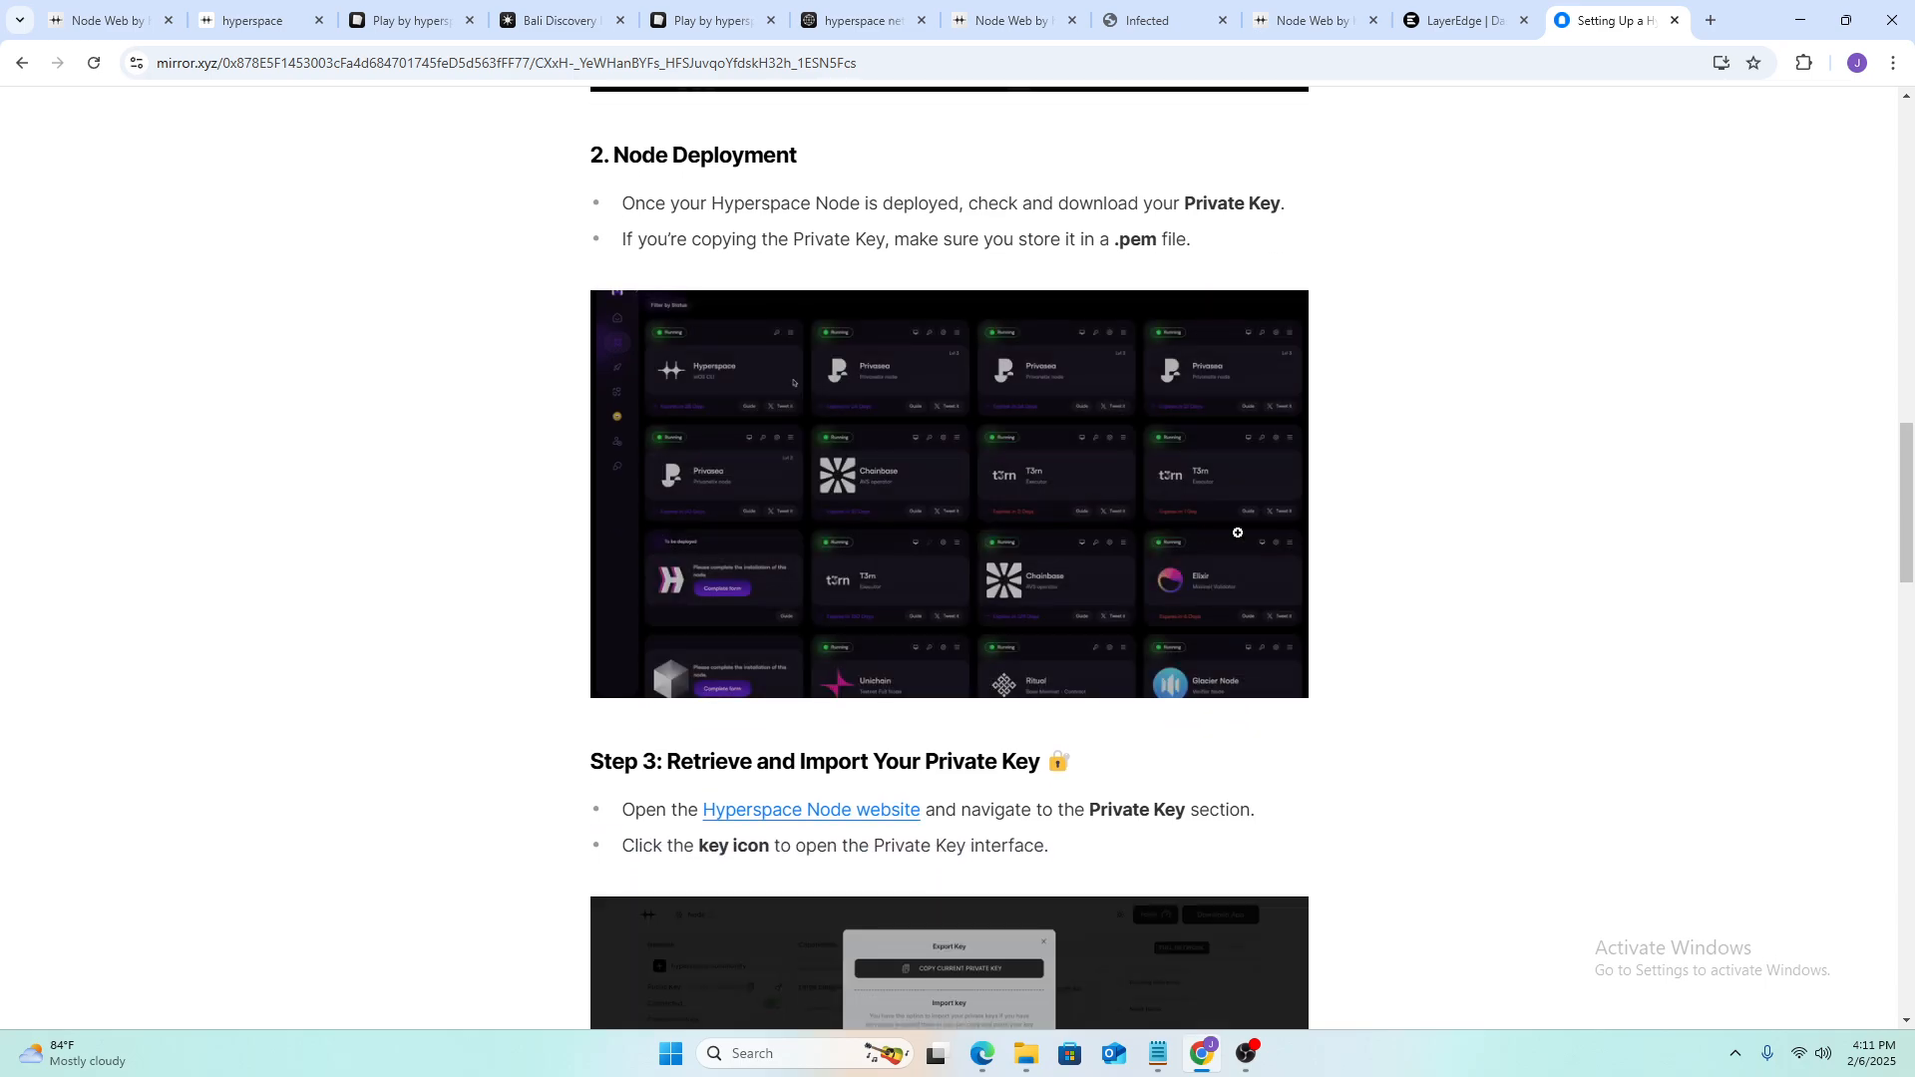
pyautogui.scroll(-10, 1544, 582)
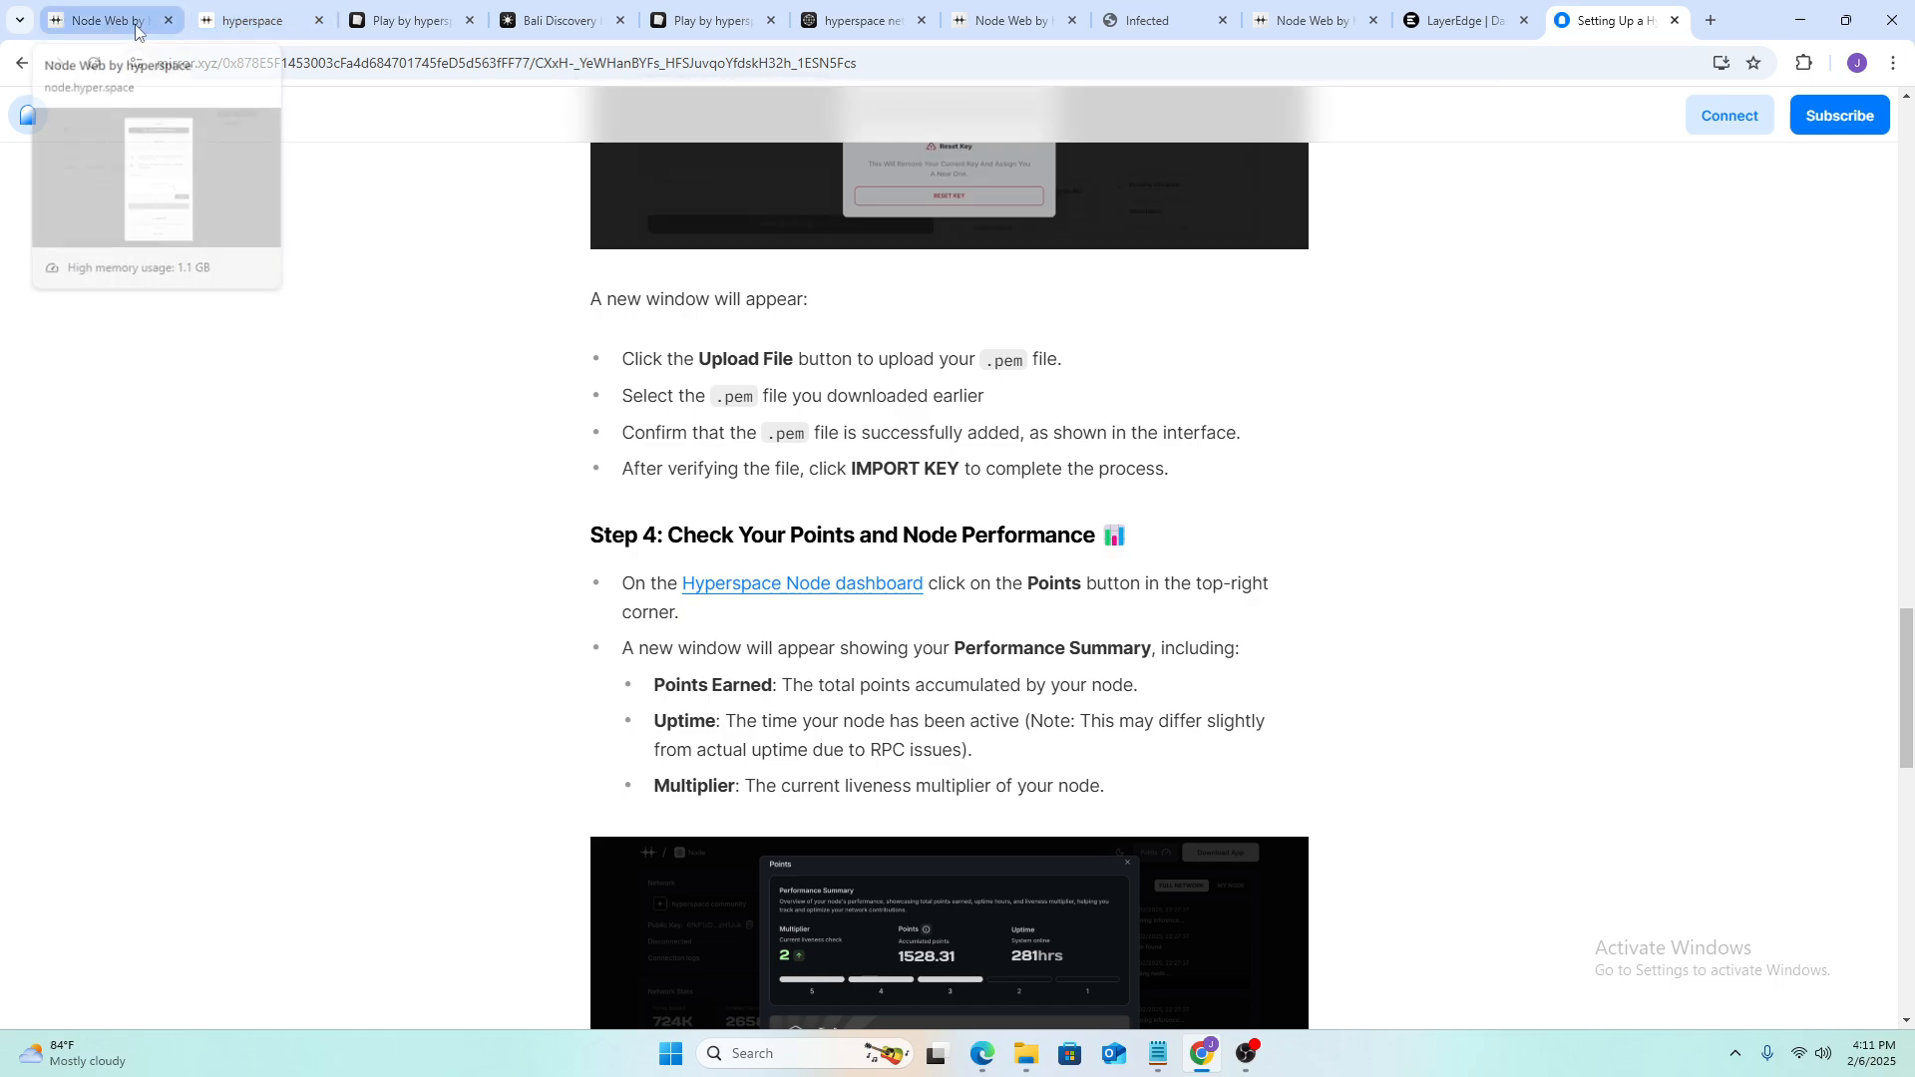
# - Close the key dialog on the Hyperspace Node page and view the node's Points performance summary
pyautogui.click(83, 28)
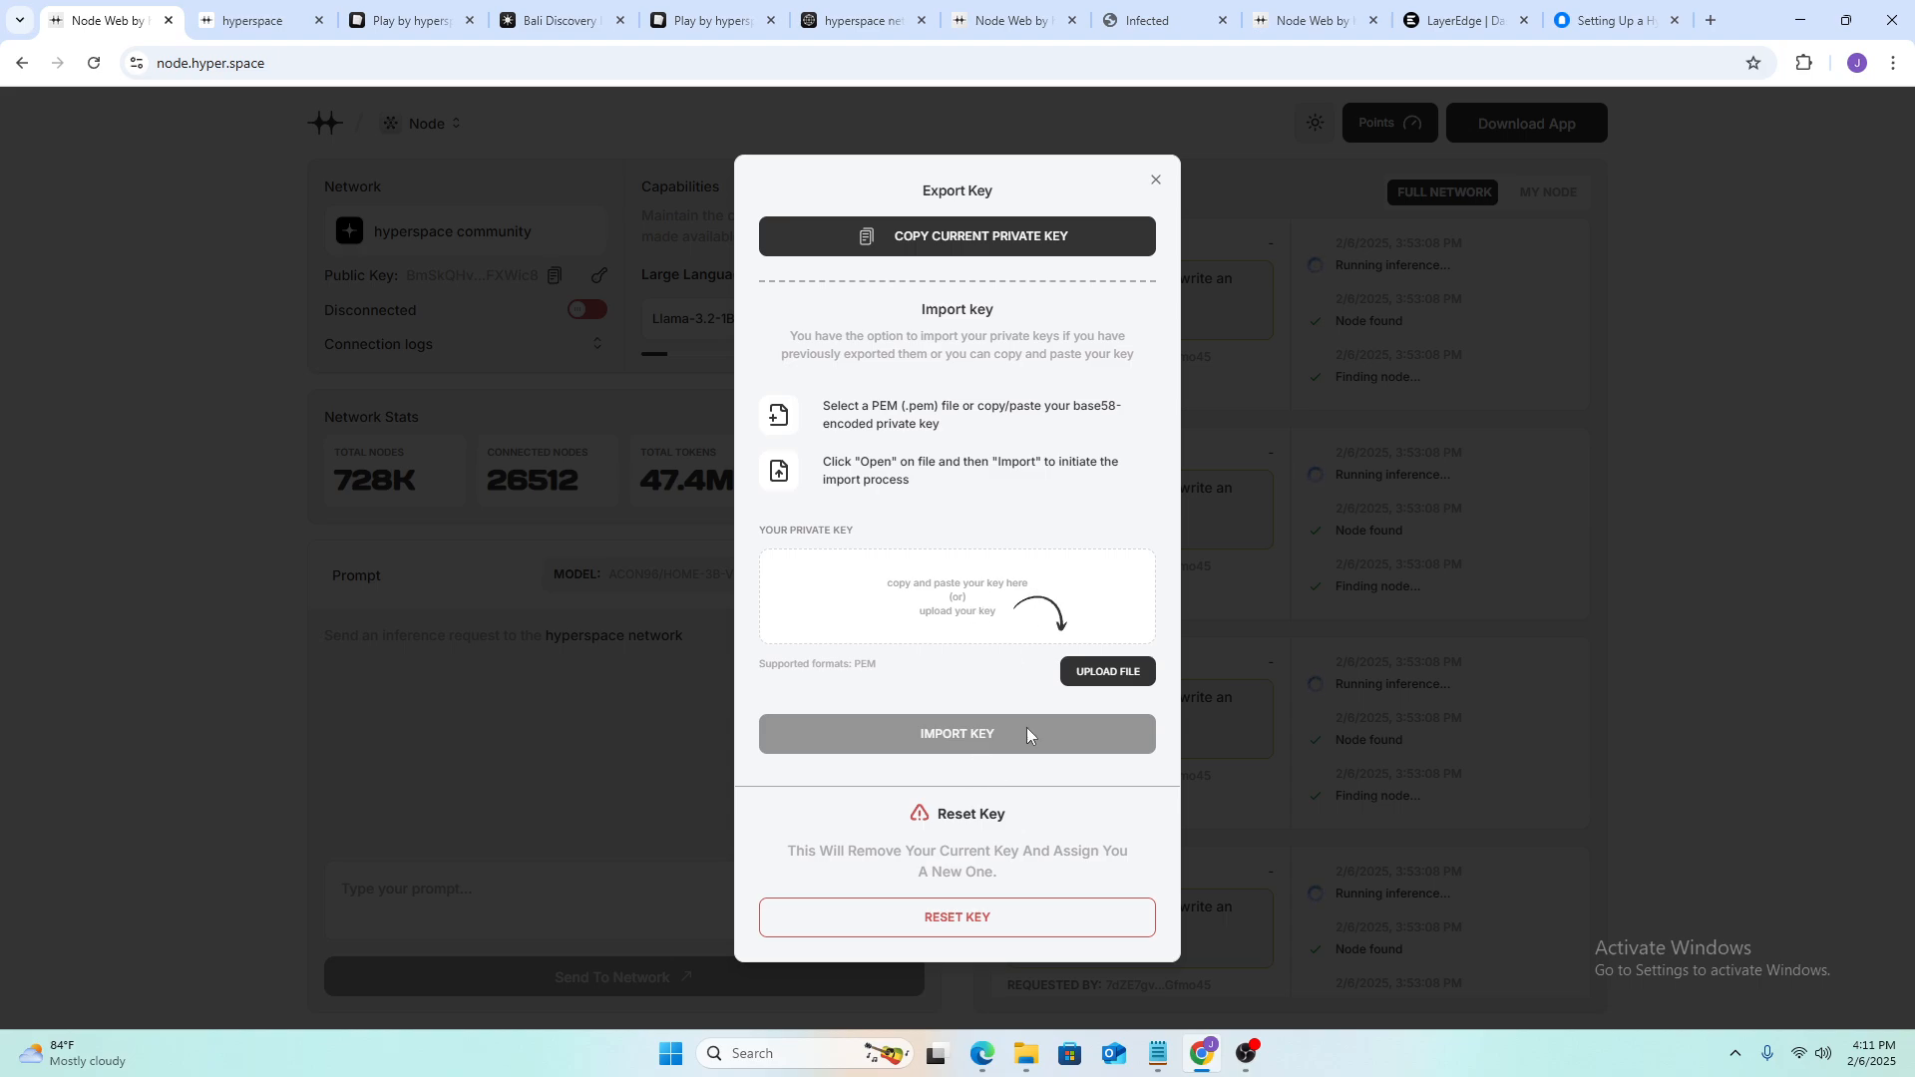
pyautogui.click(1155, 179)
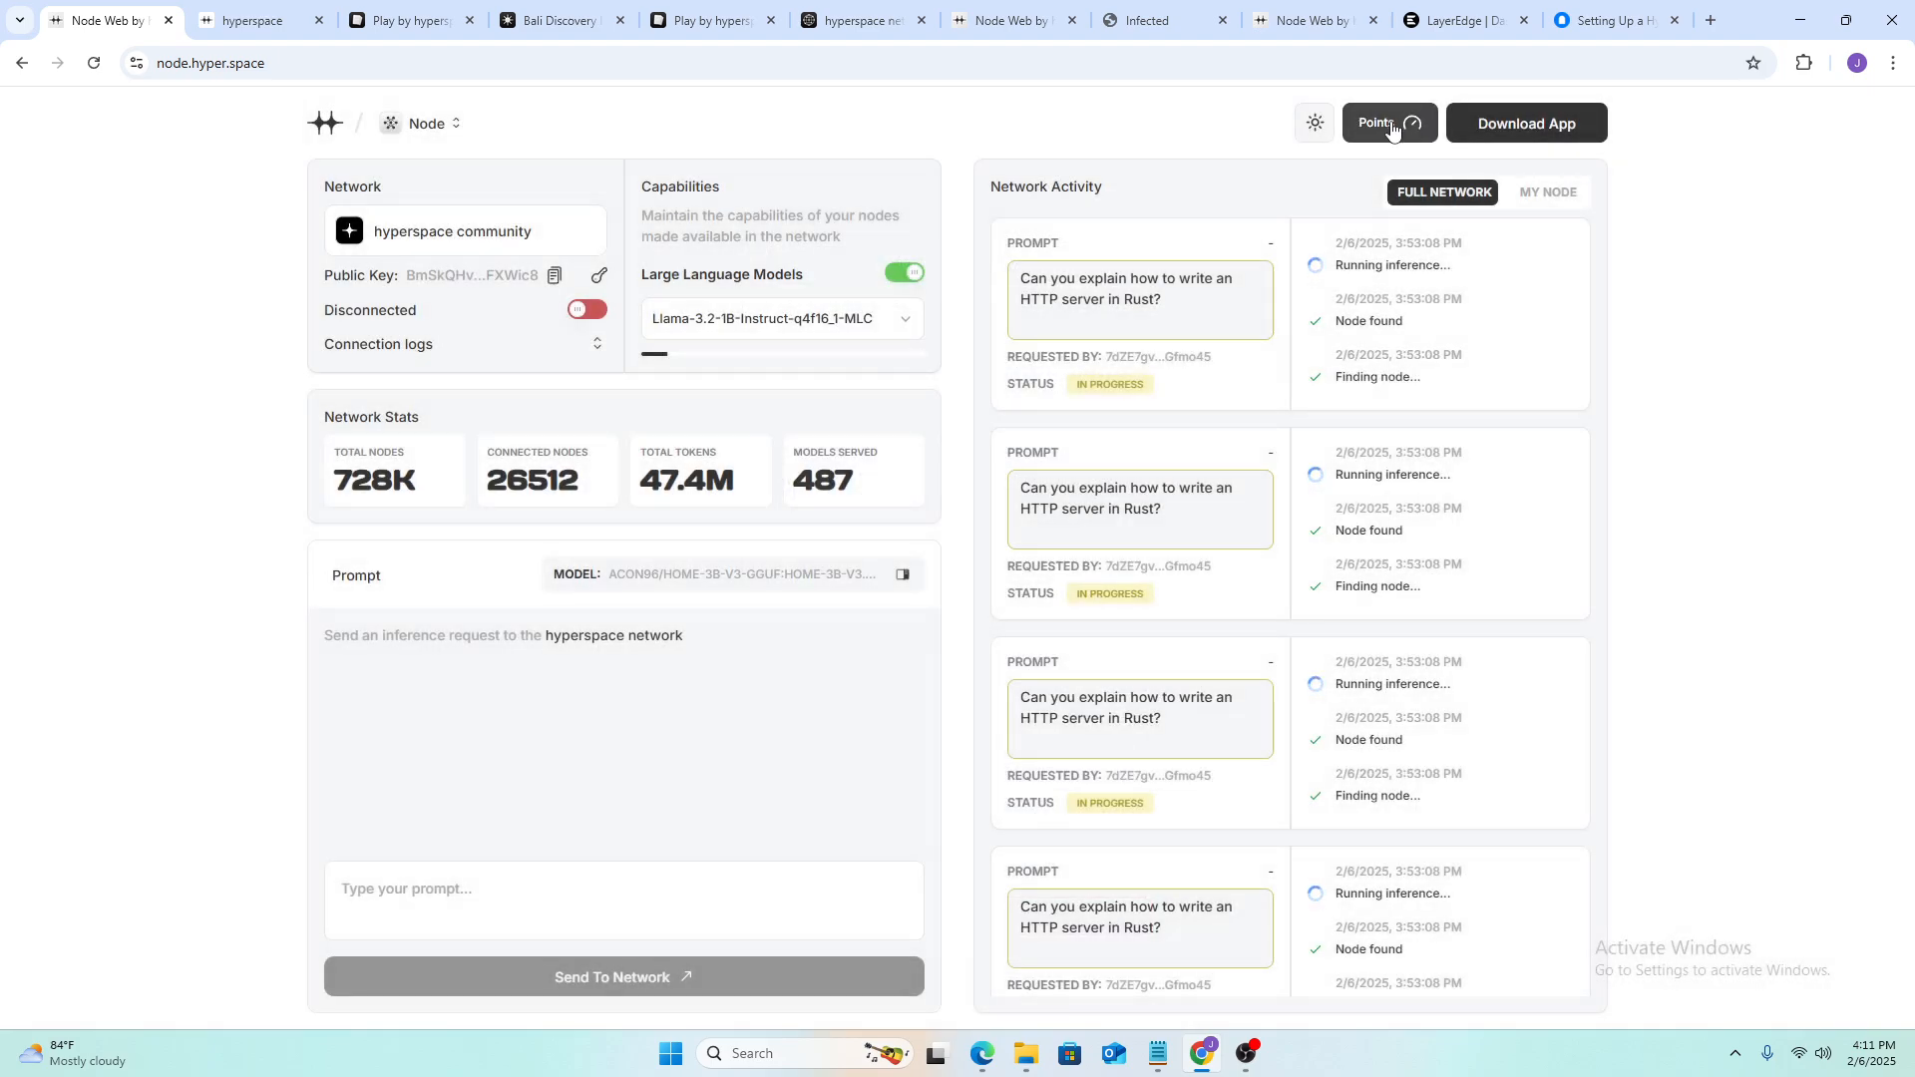
pyautogui.click(1392, 129)
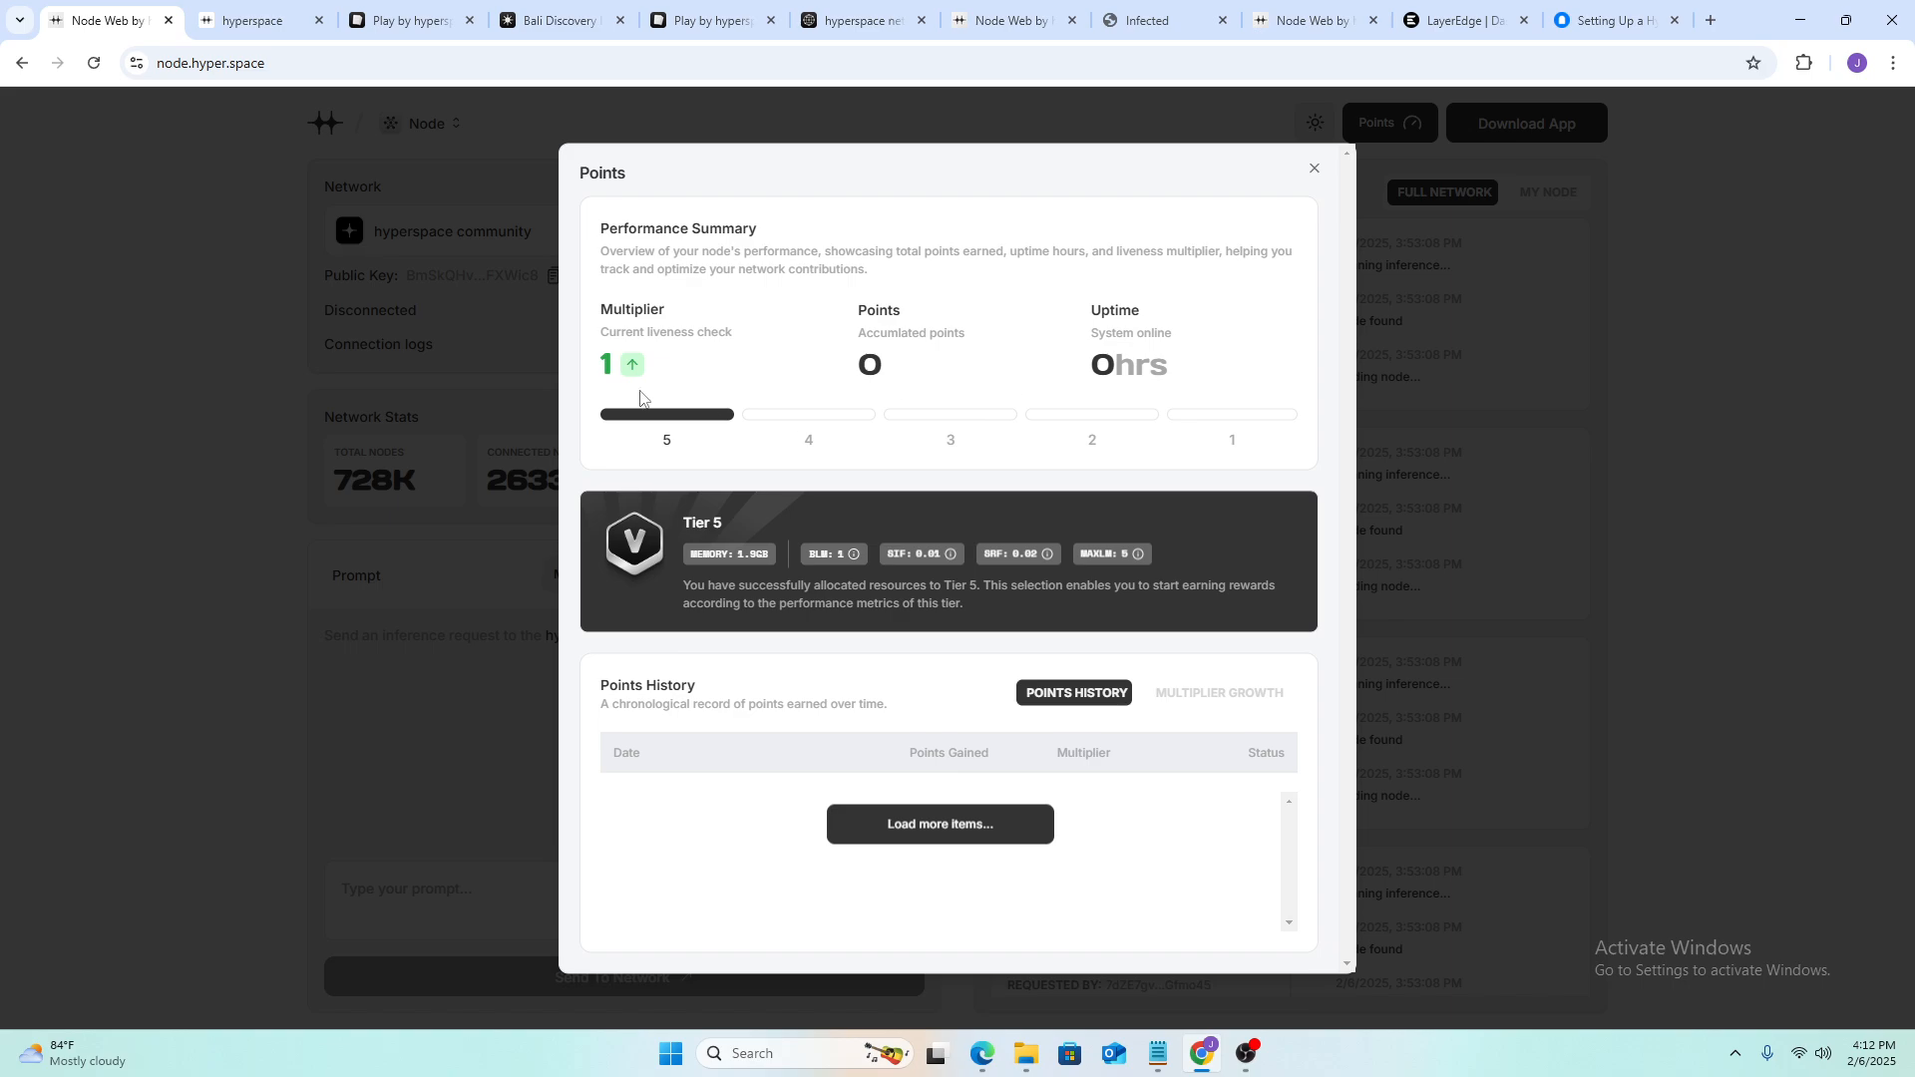
# - Open airdropsea.com in a new tab and view its home page down to the reminder subscription and contact sections
pyautogui.moveTo(233, 29)
pyautogui.click(1711, 20)
pyautogui.click(856, 64)
pyautogui.write('ai')
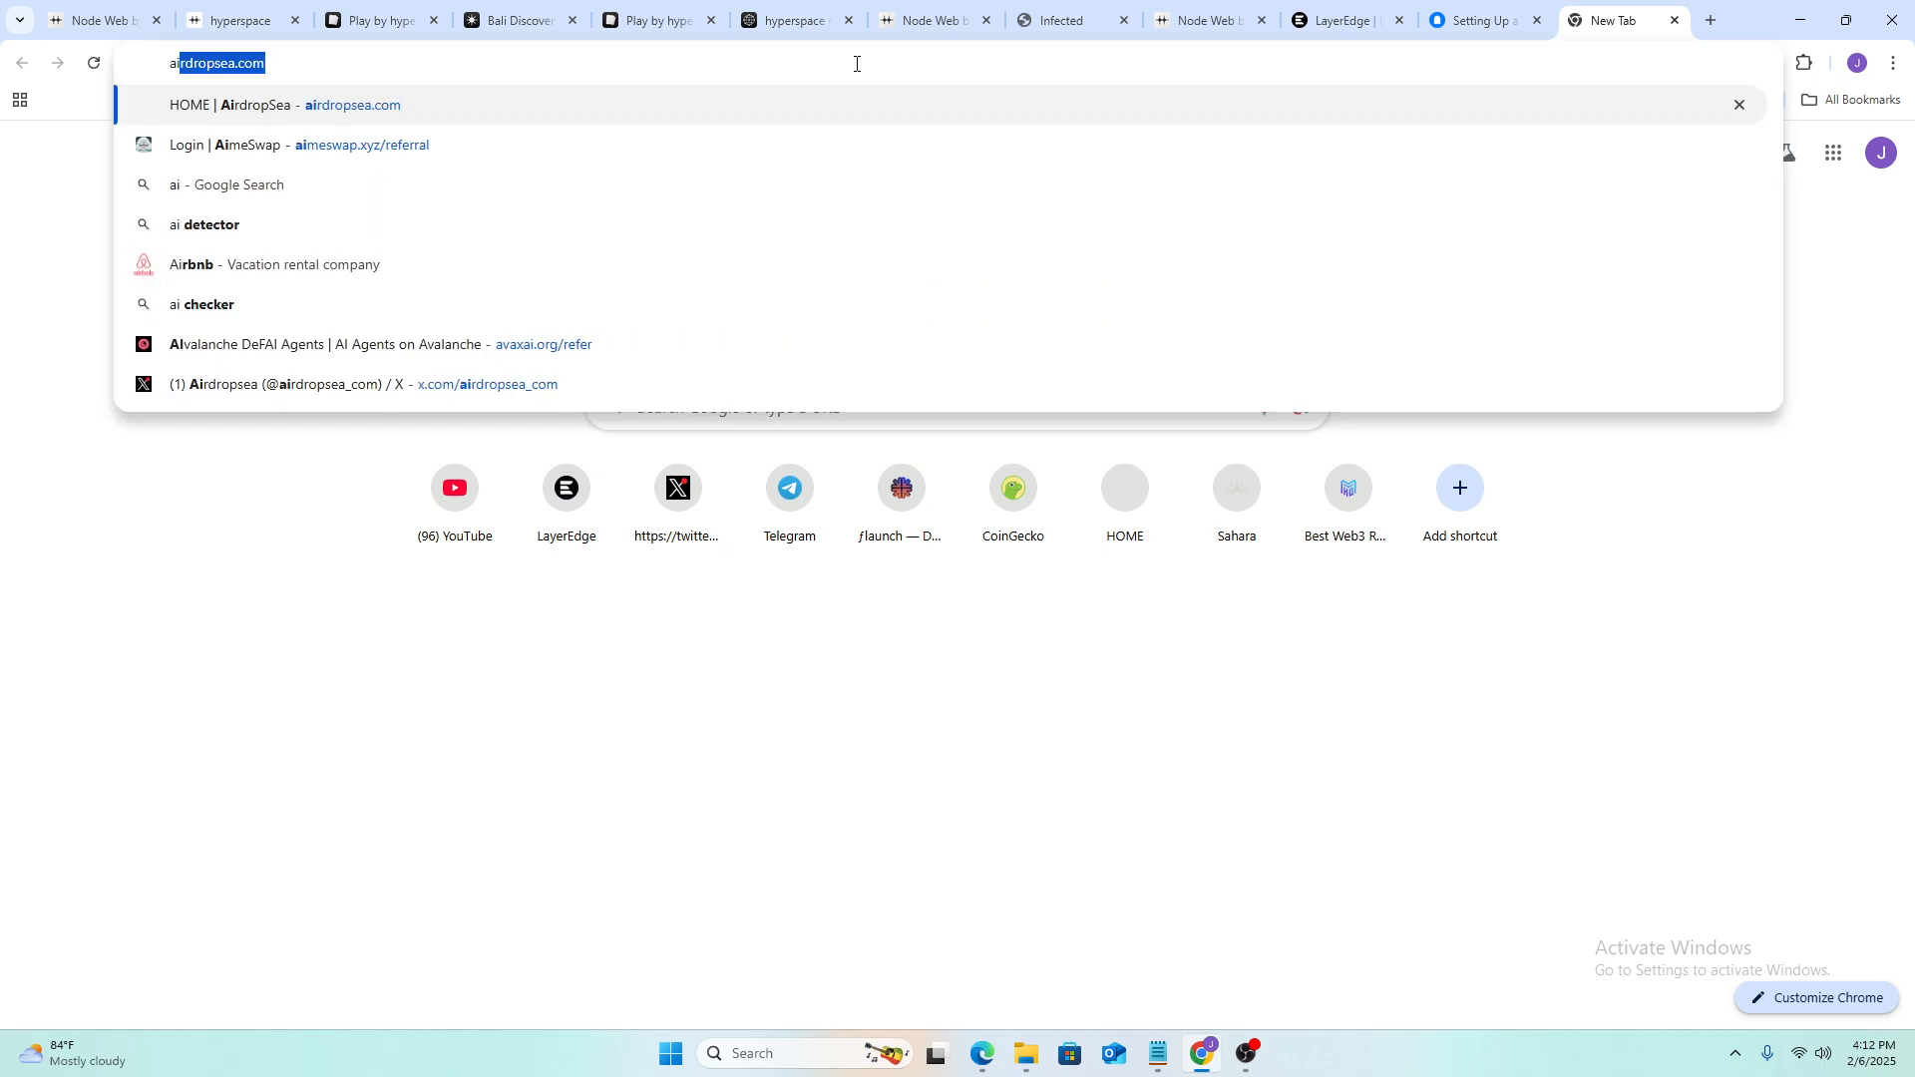
pyautogui.click(853, 106)
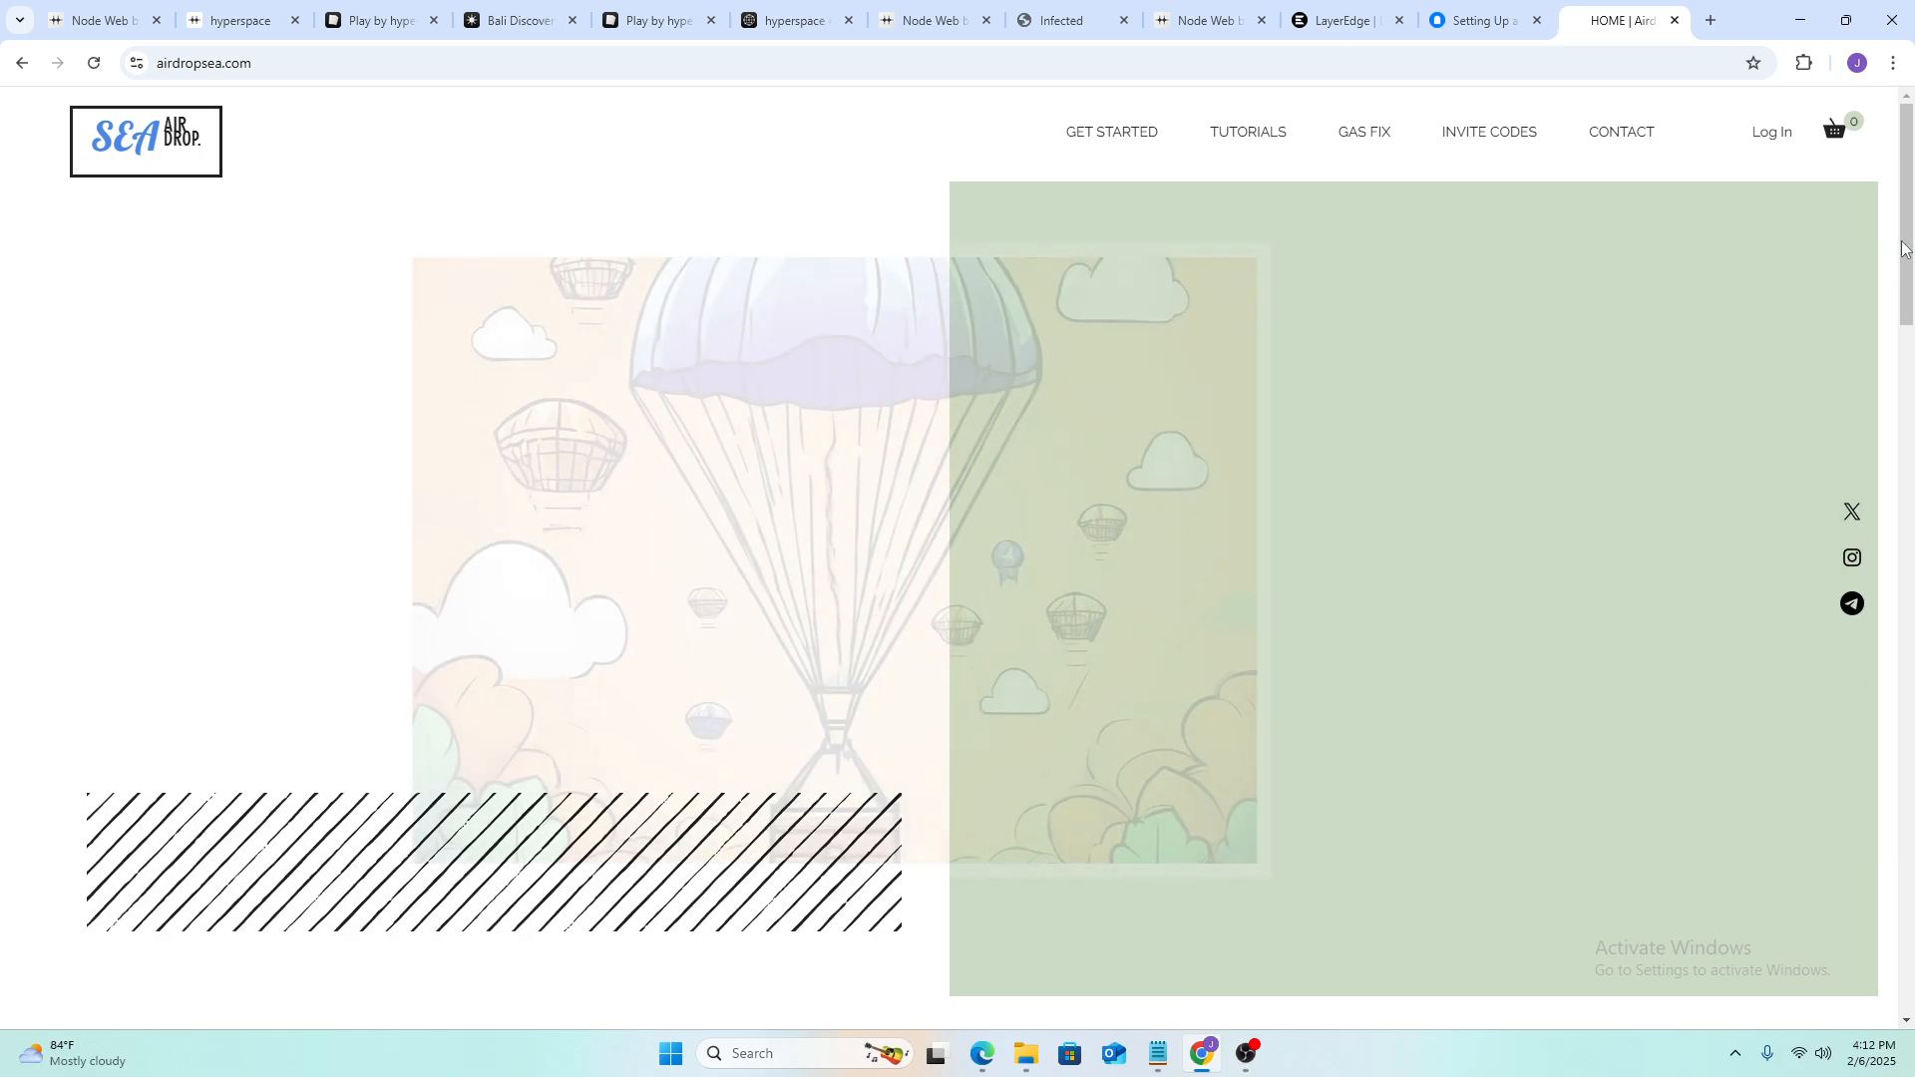
pyautogui.scroll(-1, 1901, 269)
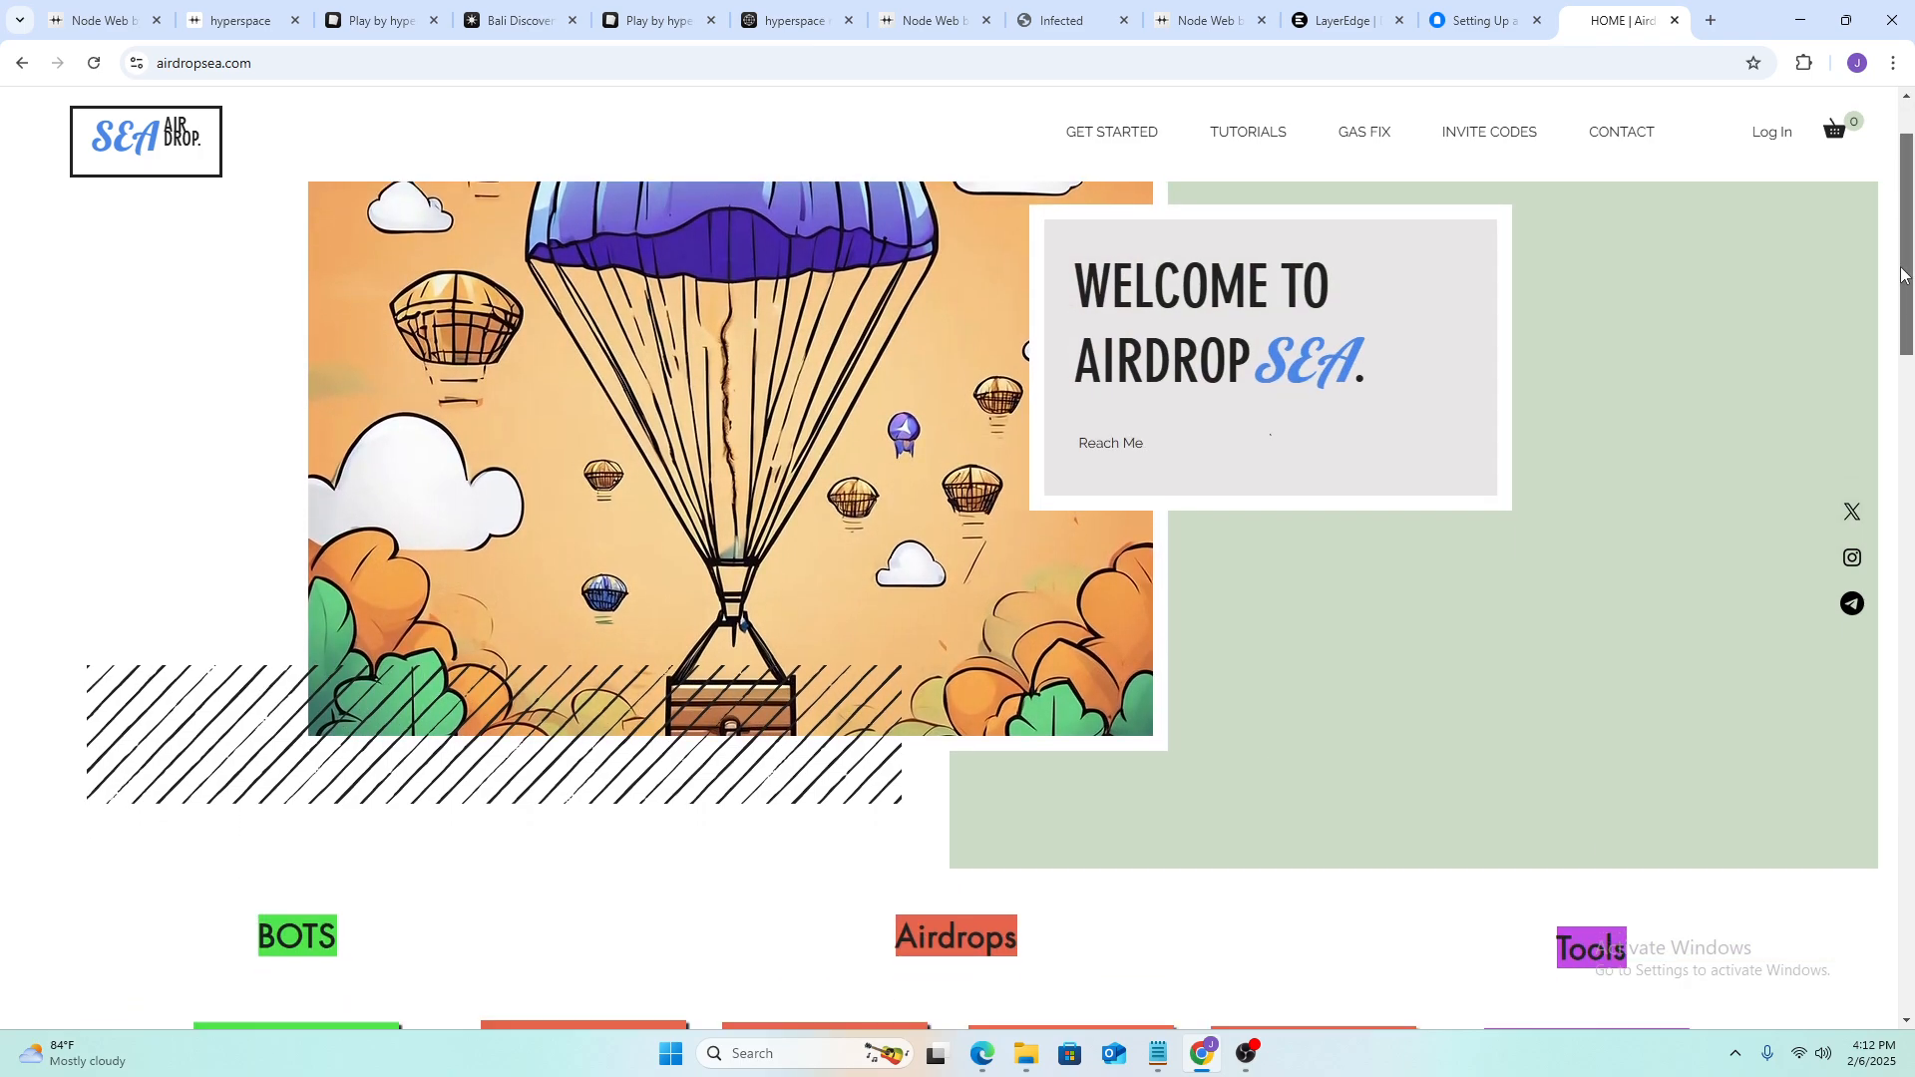
pyautogui.moveTo(1901, 269); pyautogui.dragTo(1905, 933)
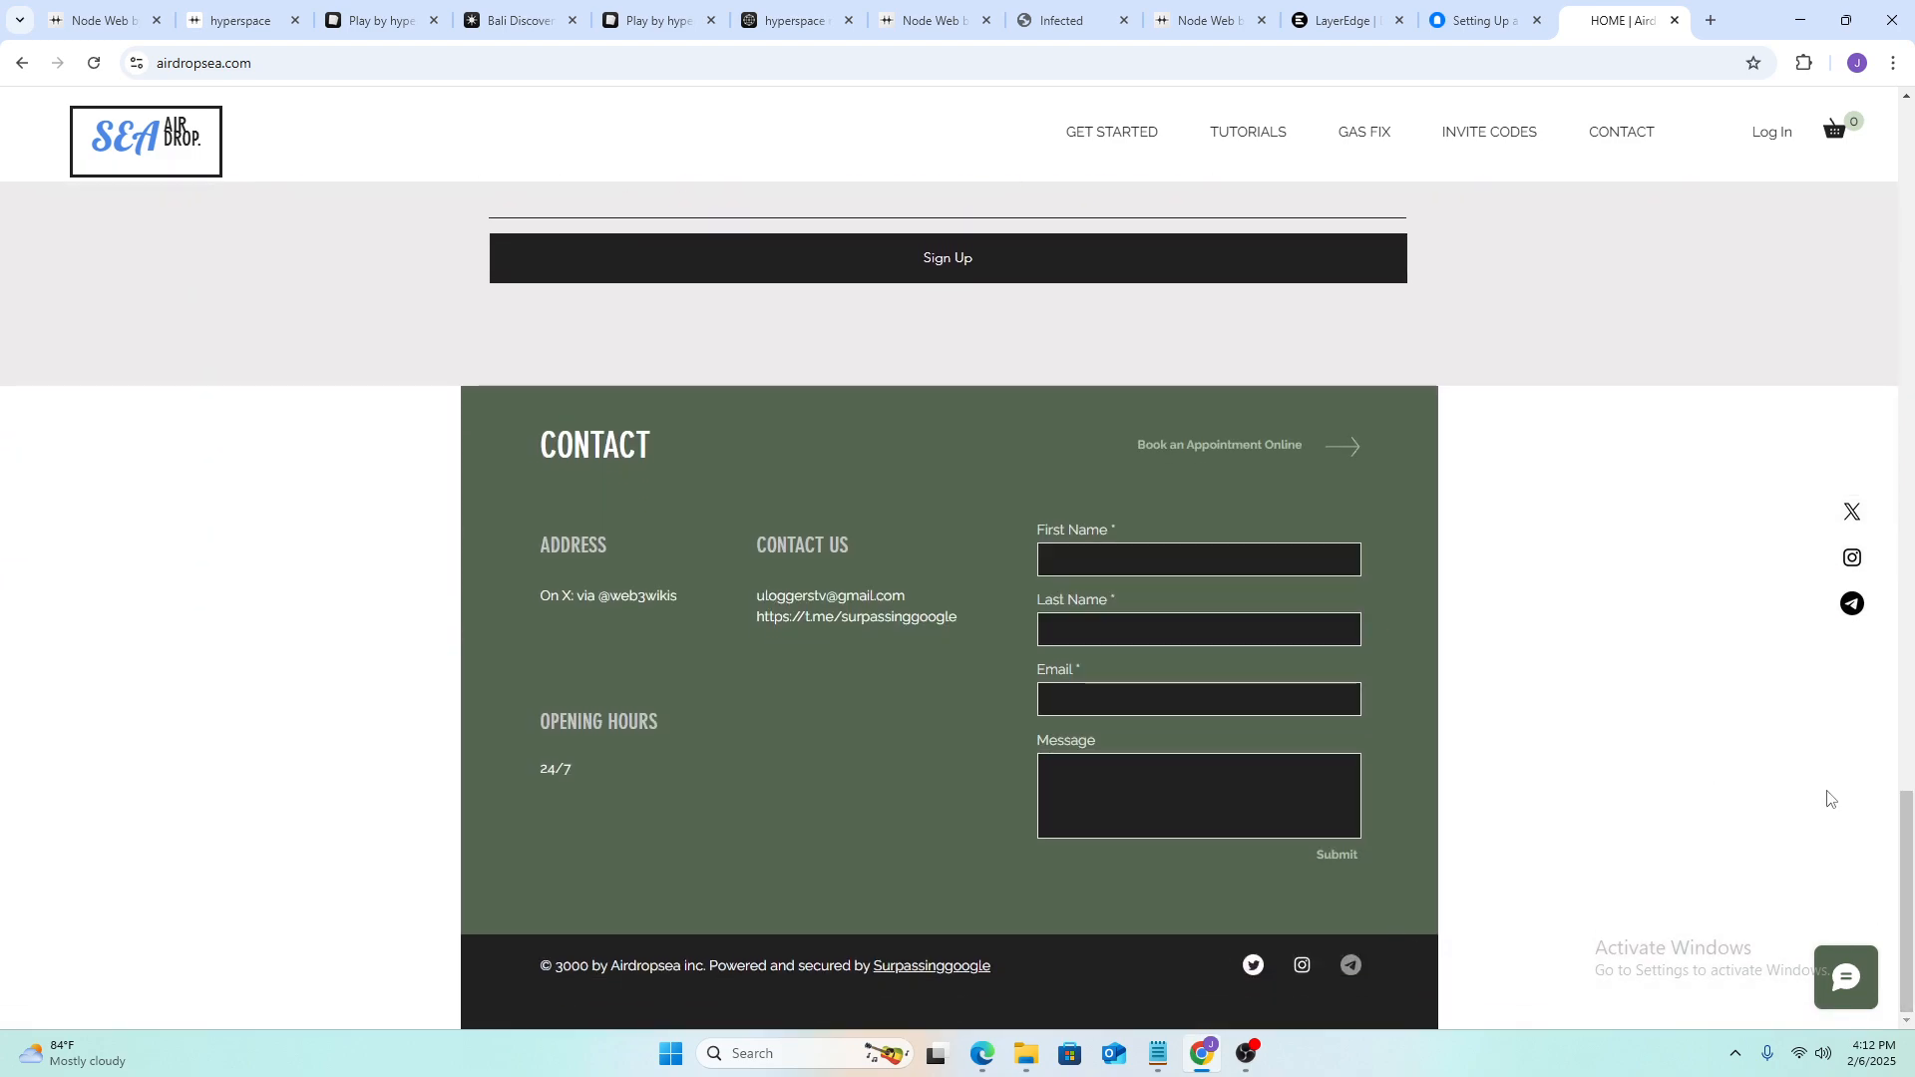
pyautogui.moveTo(1905, 874); pyautogui.dragTo(1910, 853)
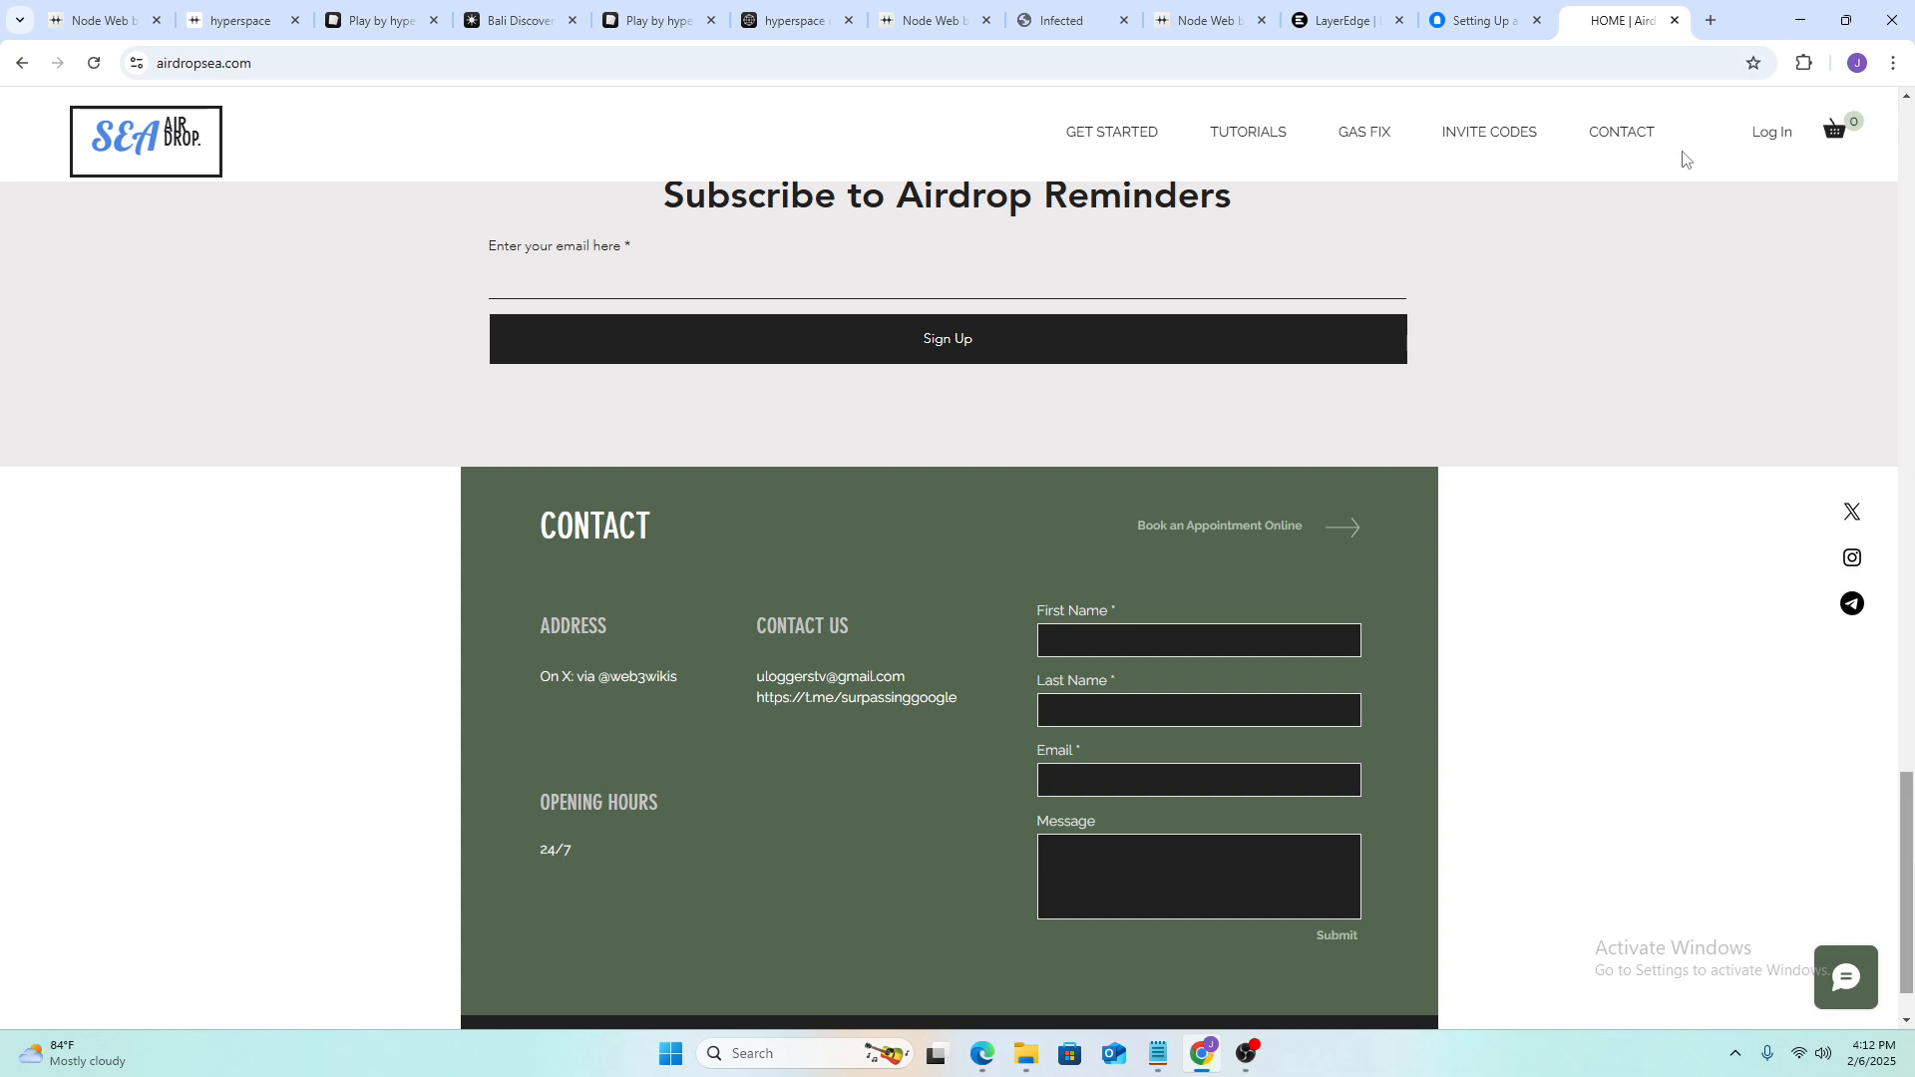
# - Open twitter.com in another new tab
pyautogui.click(1711, 20)
pyautogui.click(1057, 74)
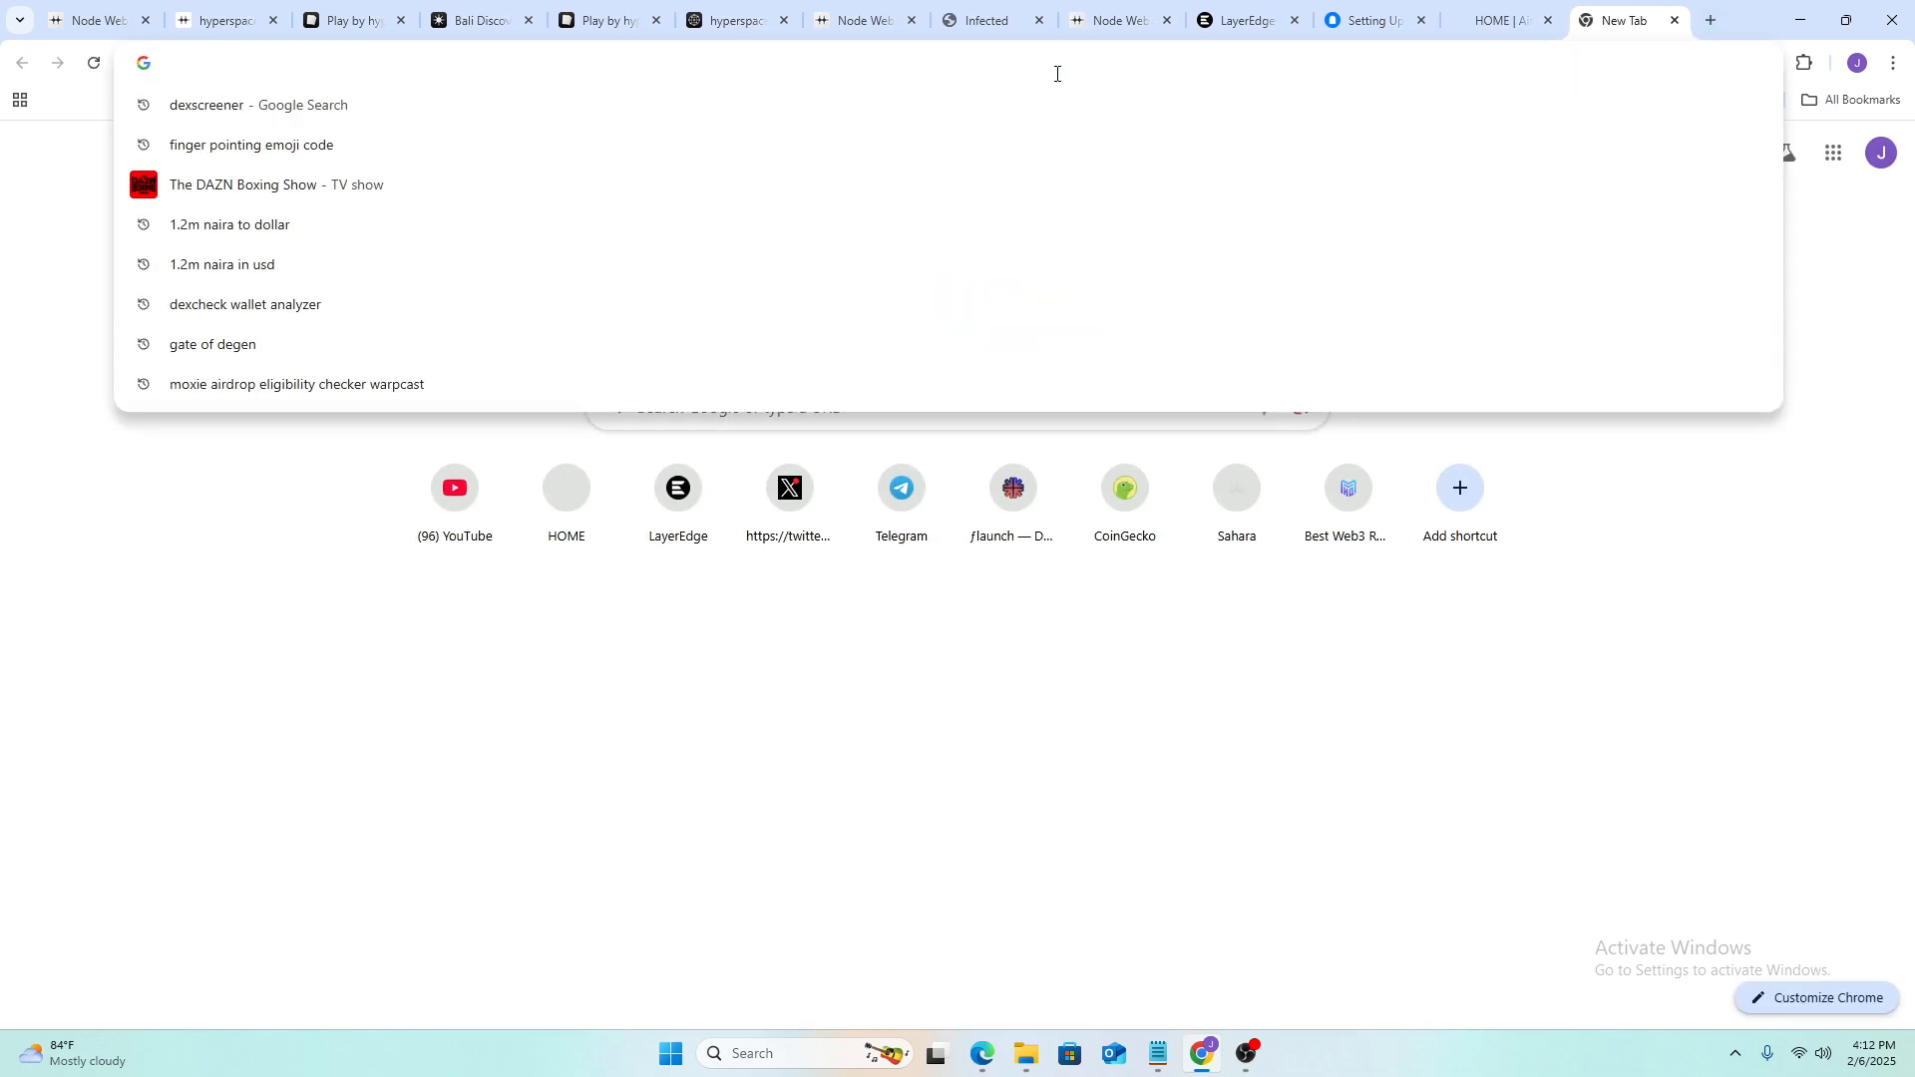
pyautogui.write('twitter.com')
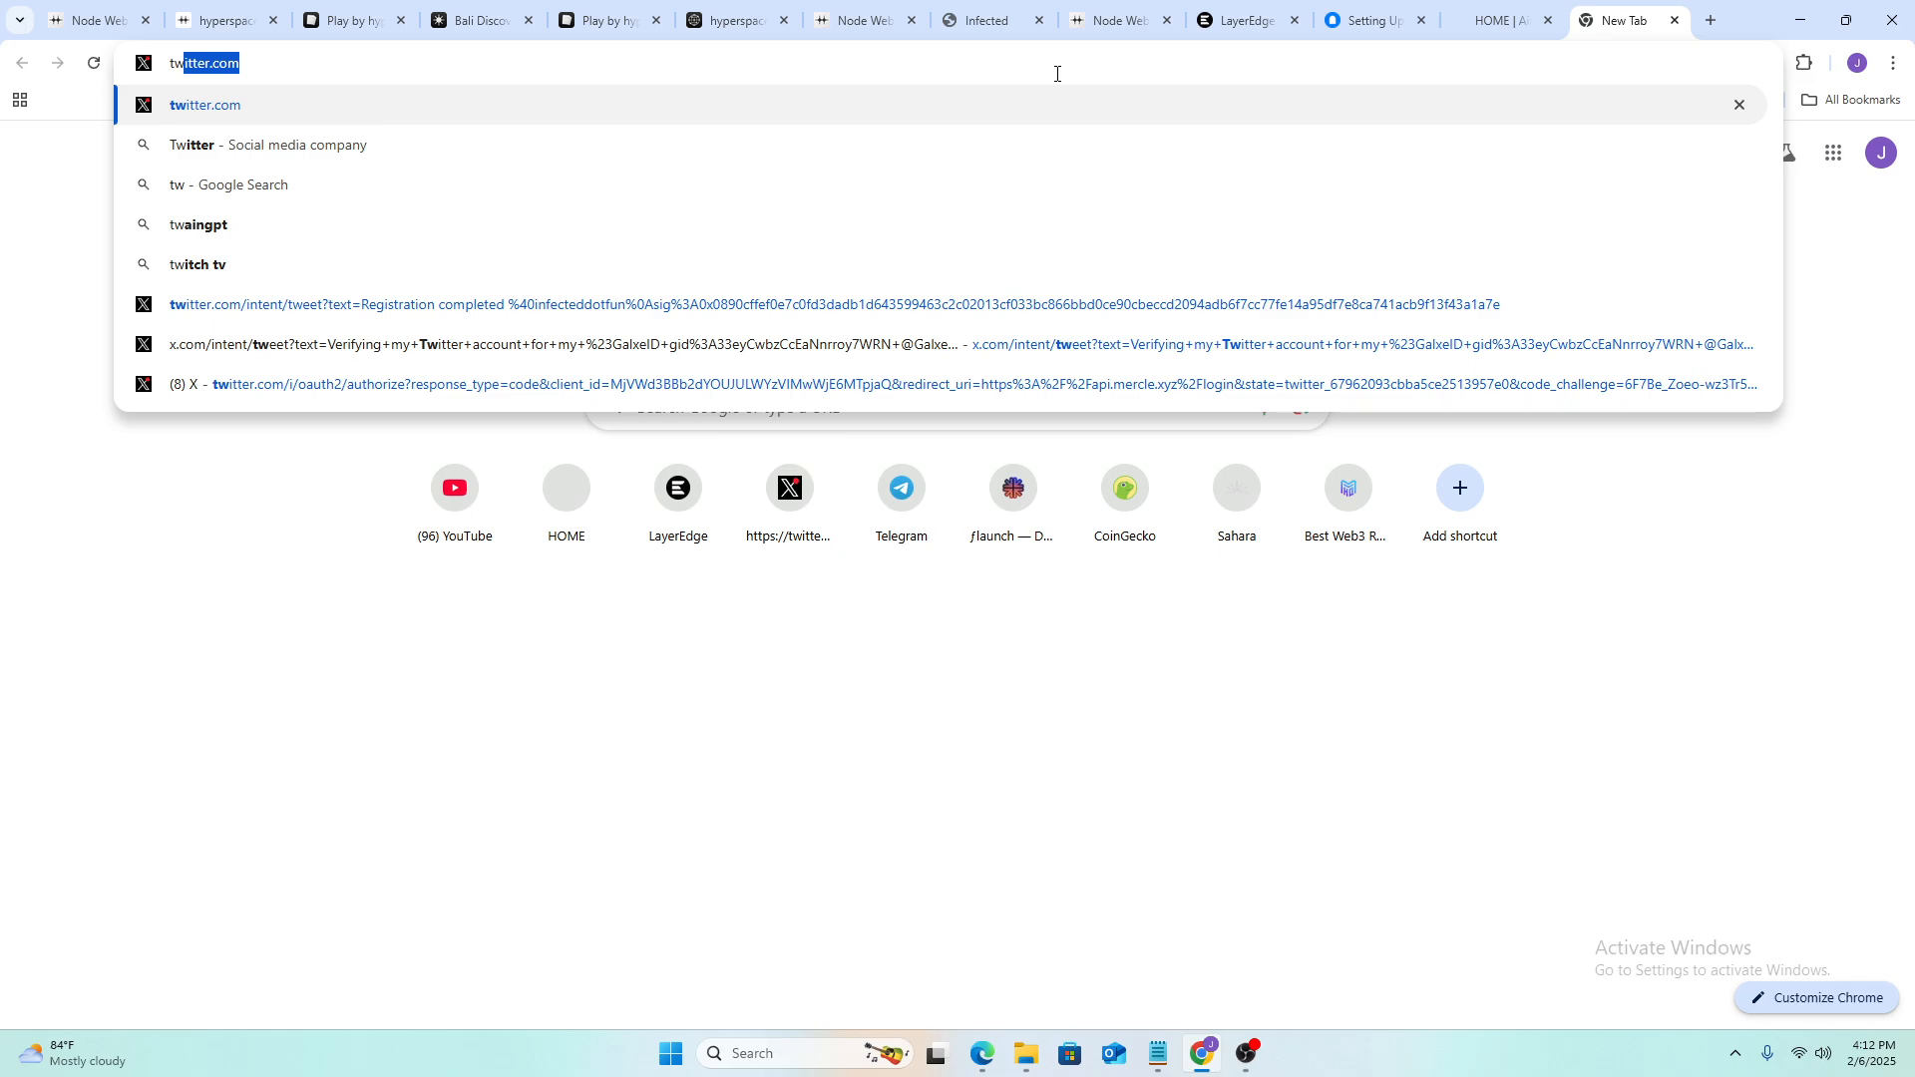
pyautogui.click(897, 105)
pyautogui.click(510, 61)
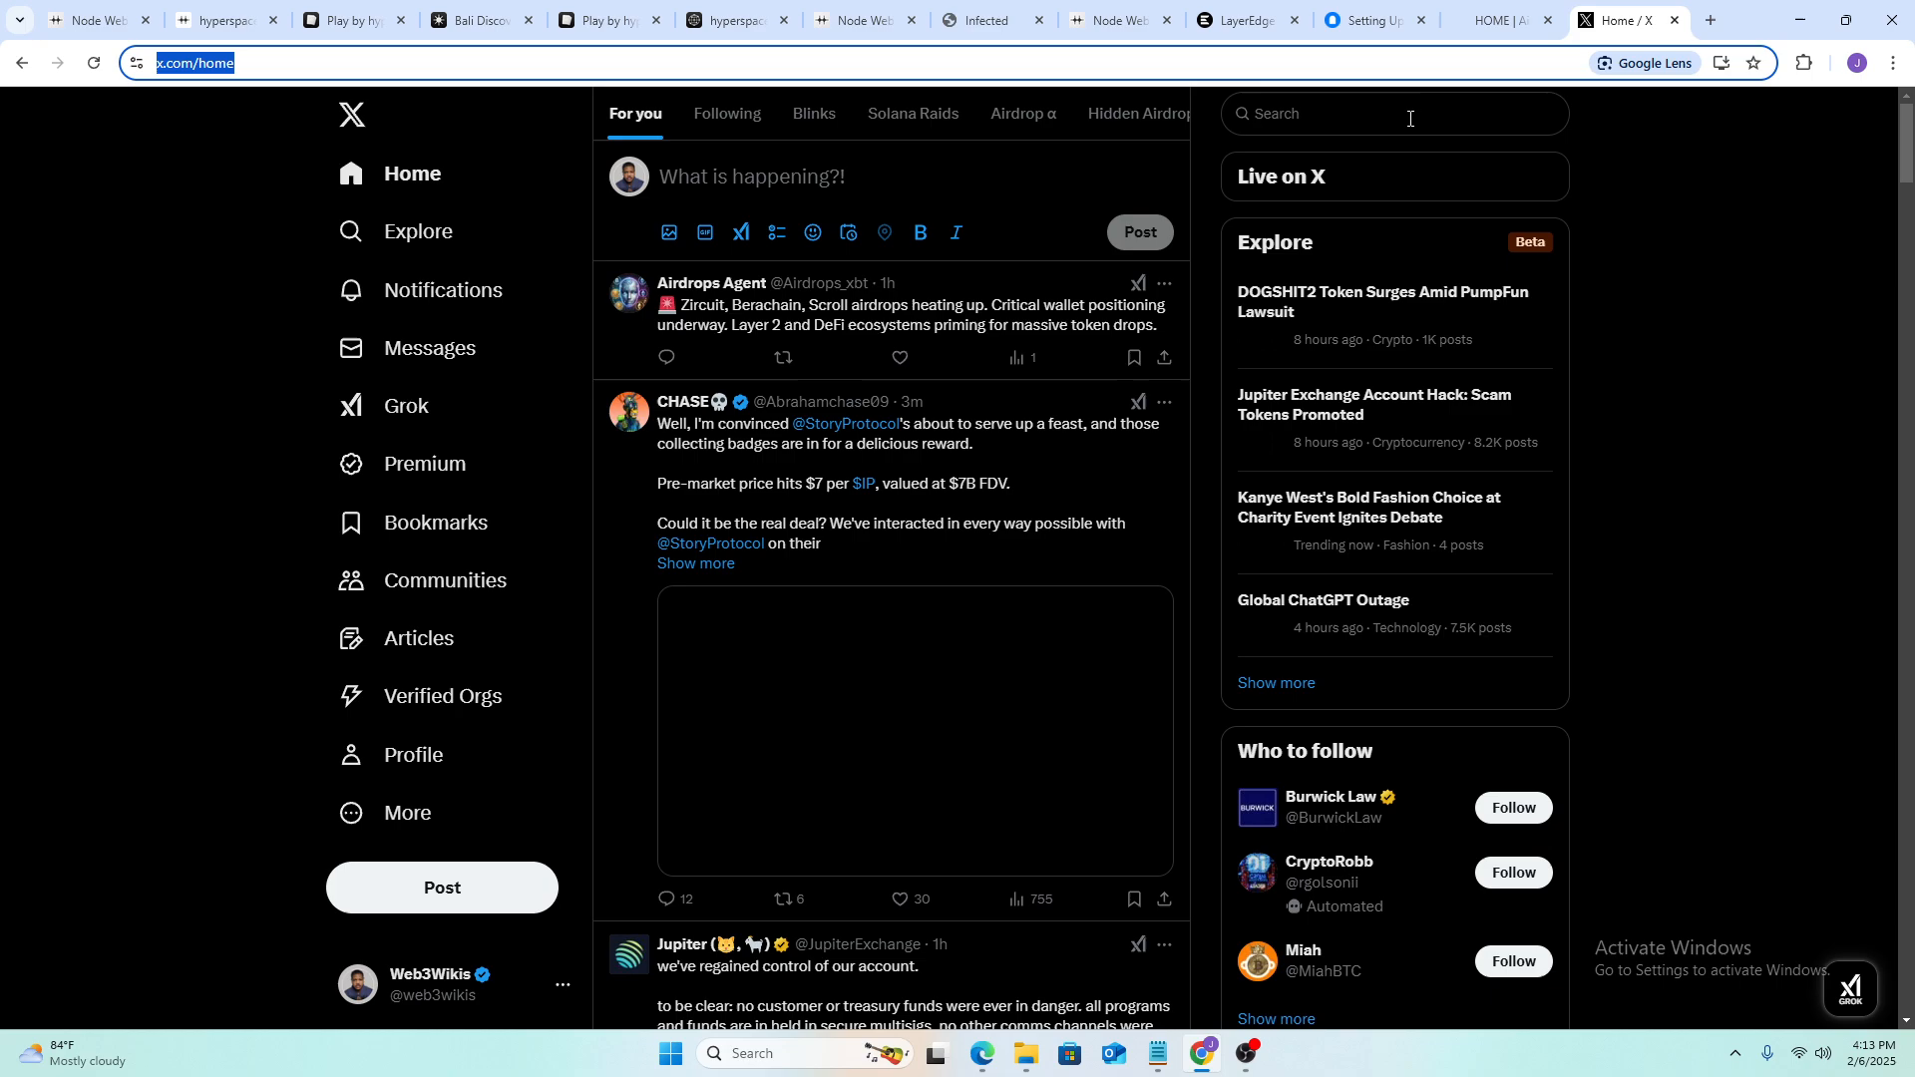
# - Search X for "airdrop" and open the Airdropsea profile from the suggestions
pyautogui.click(1384, 118)
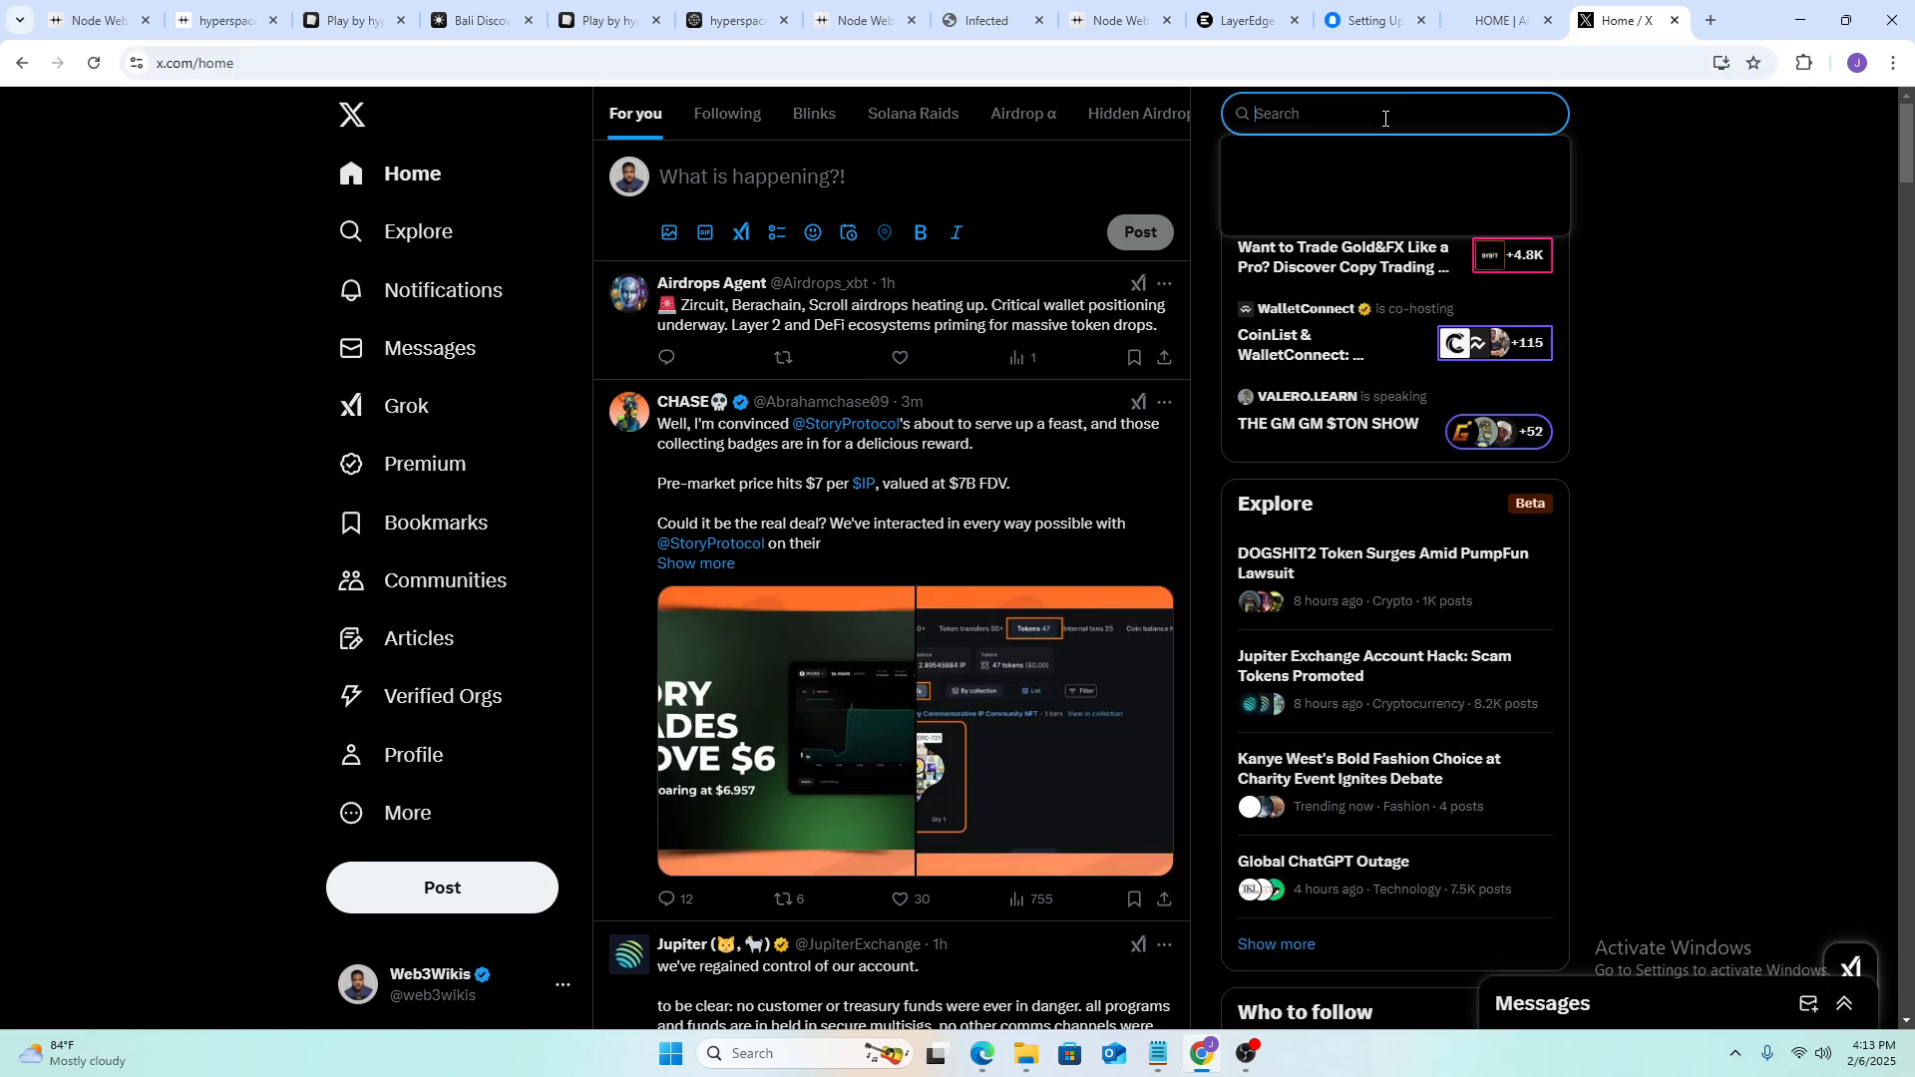
pyautogui.write('aird')
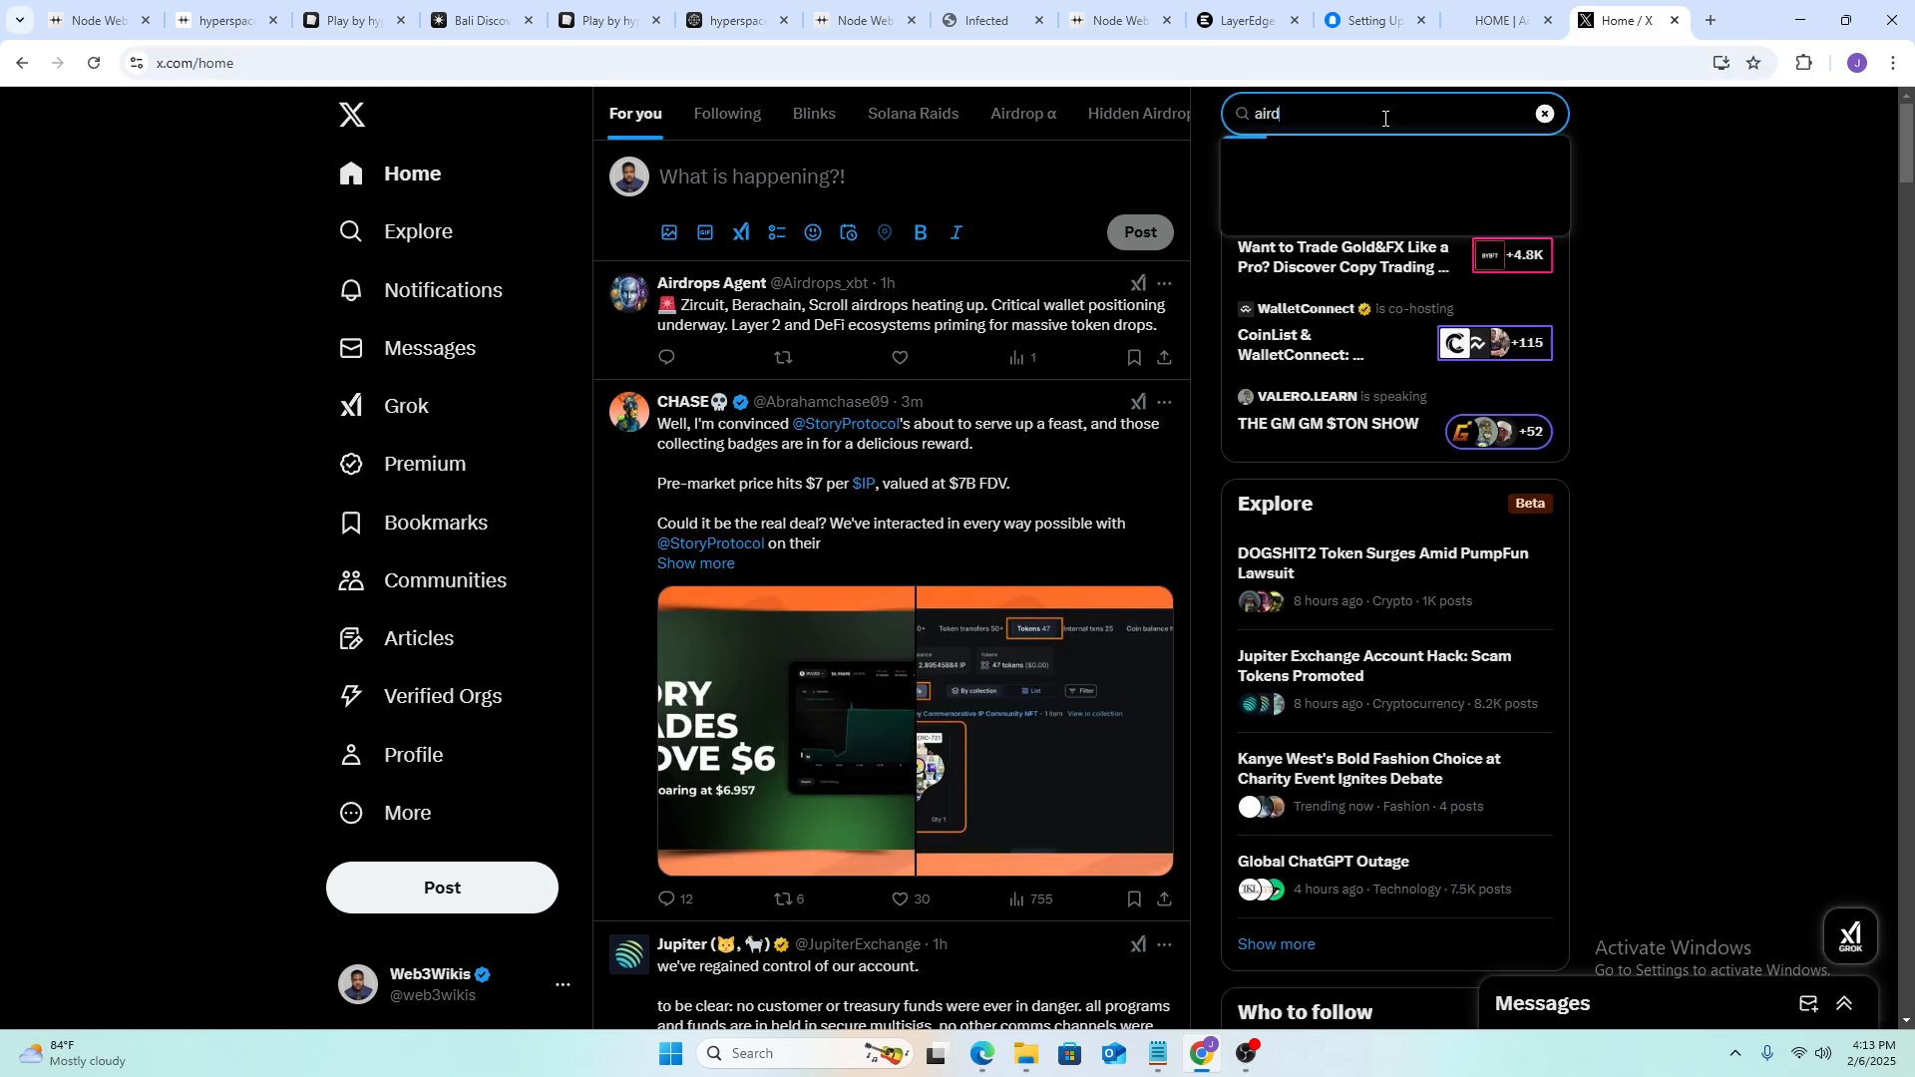
pyautogui.write('rop')
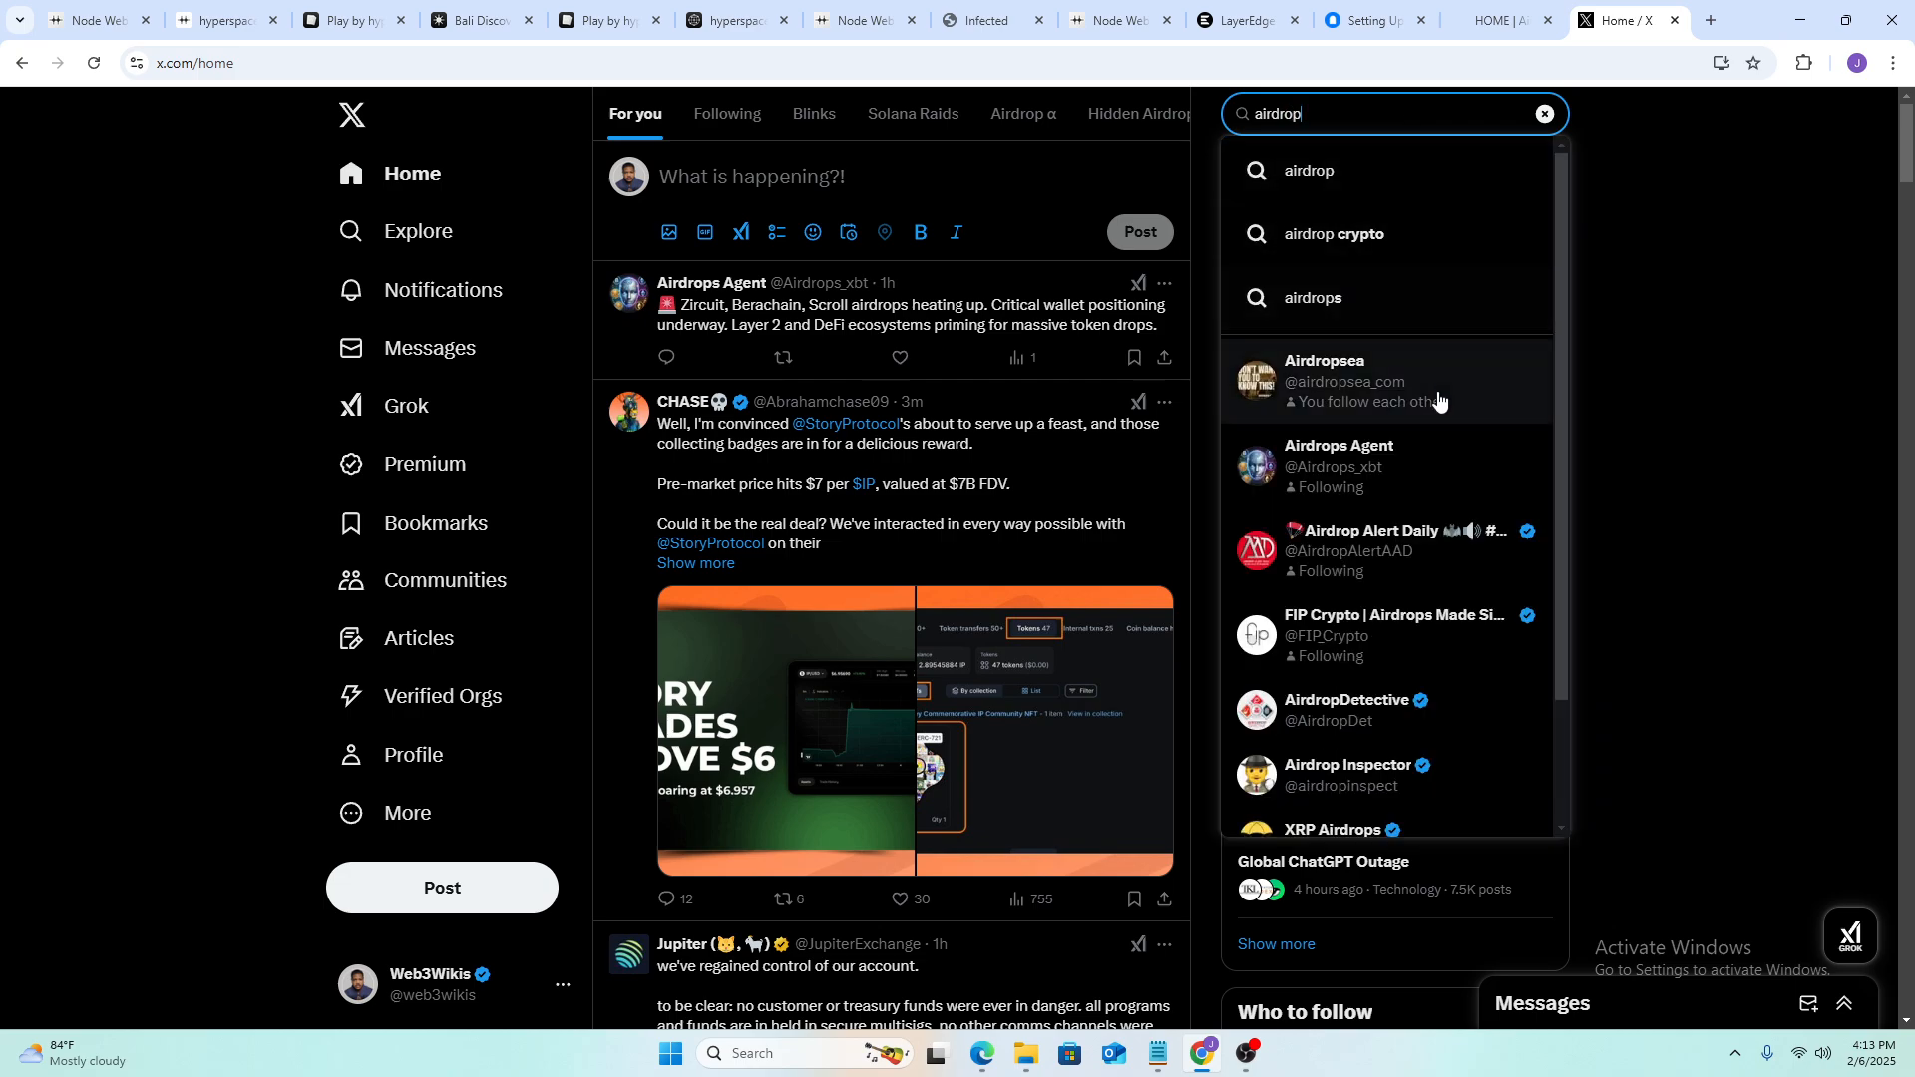
pyautogui.click(1423, 389)
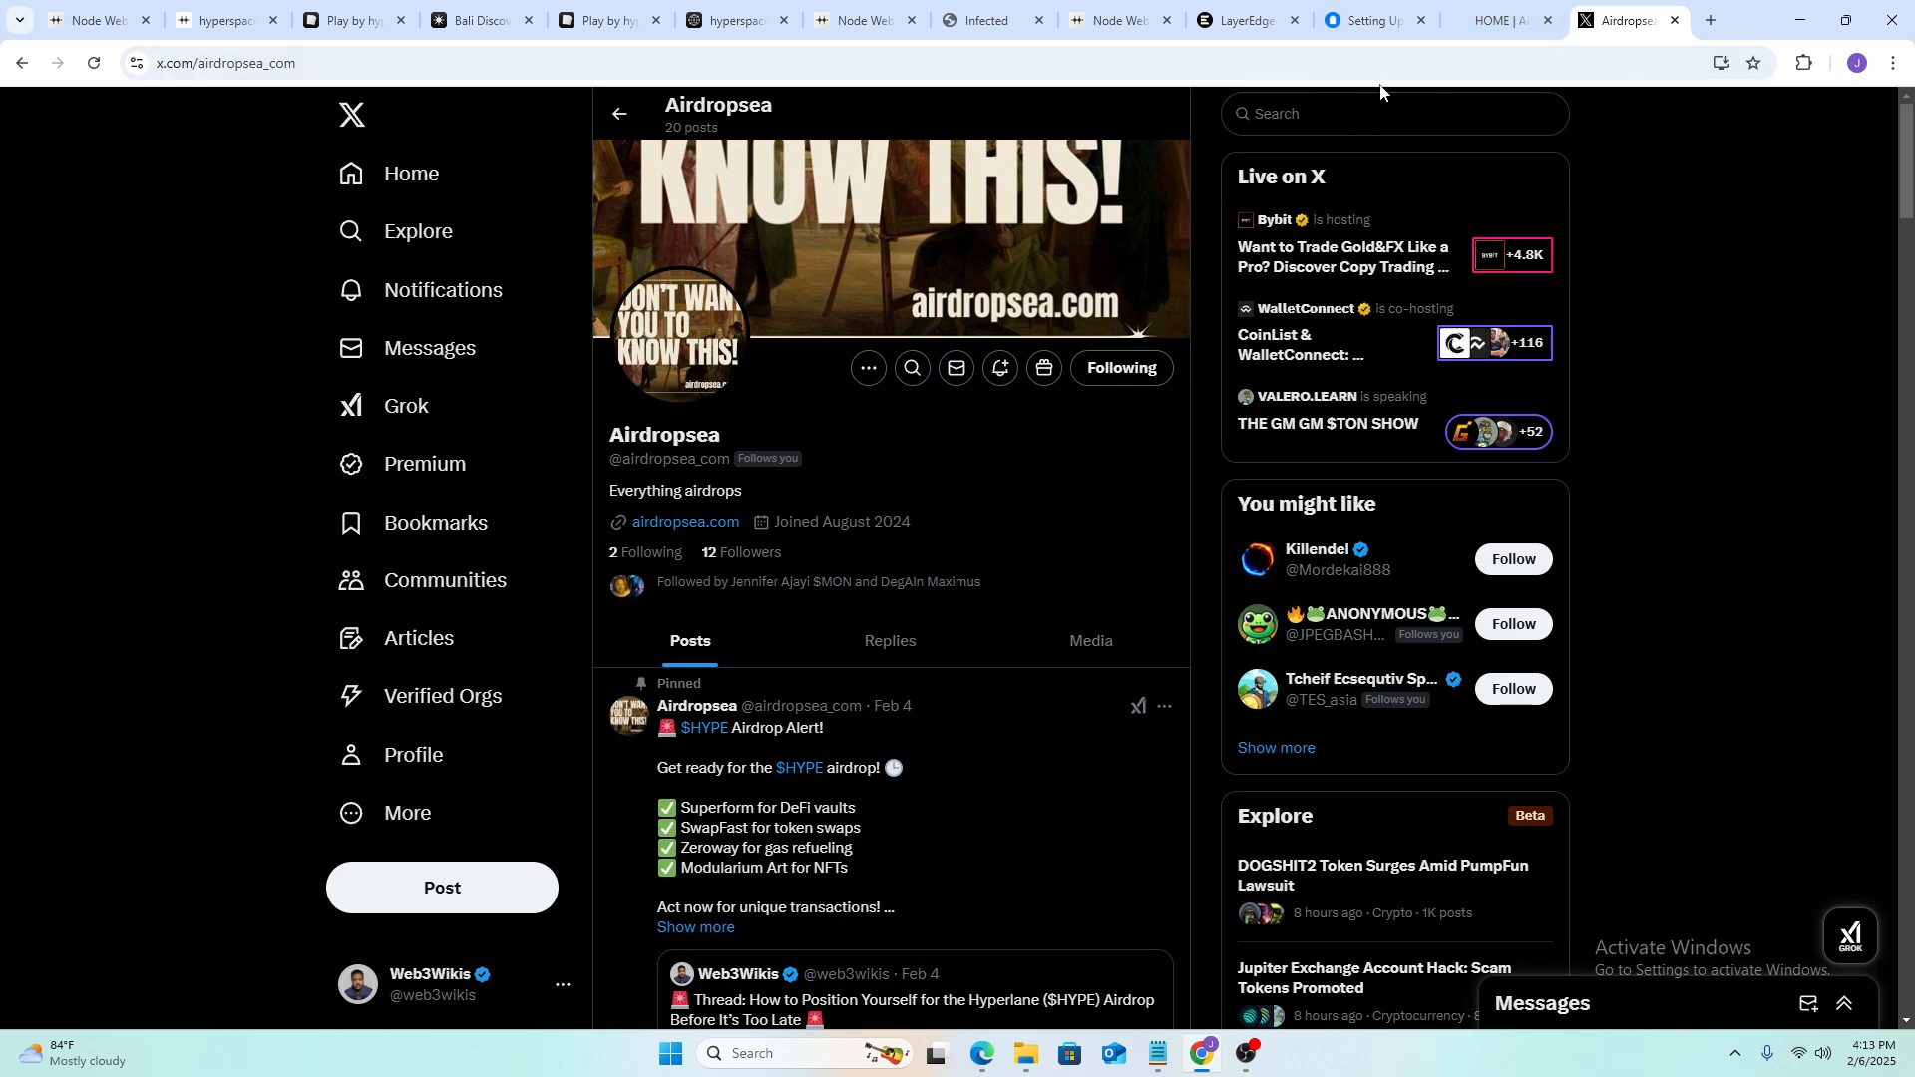
# - Return to the airdropsea.com home page and look through its lists of bots, airdrops and tools
pyautogui.click(1478, 26)
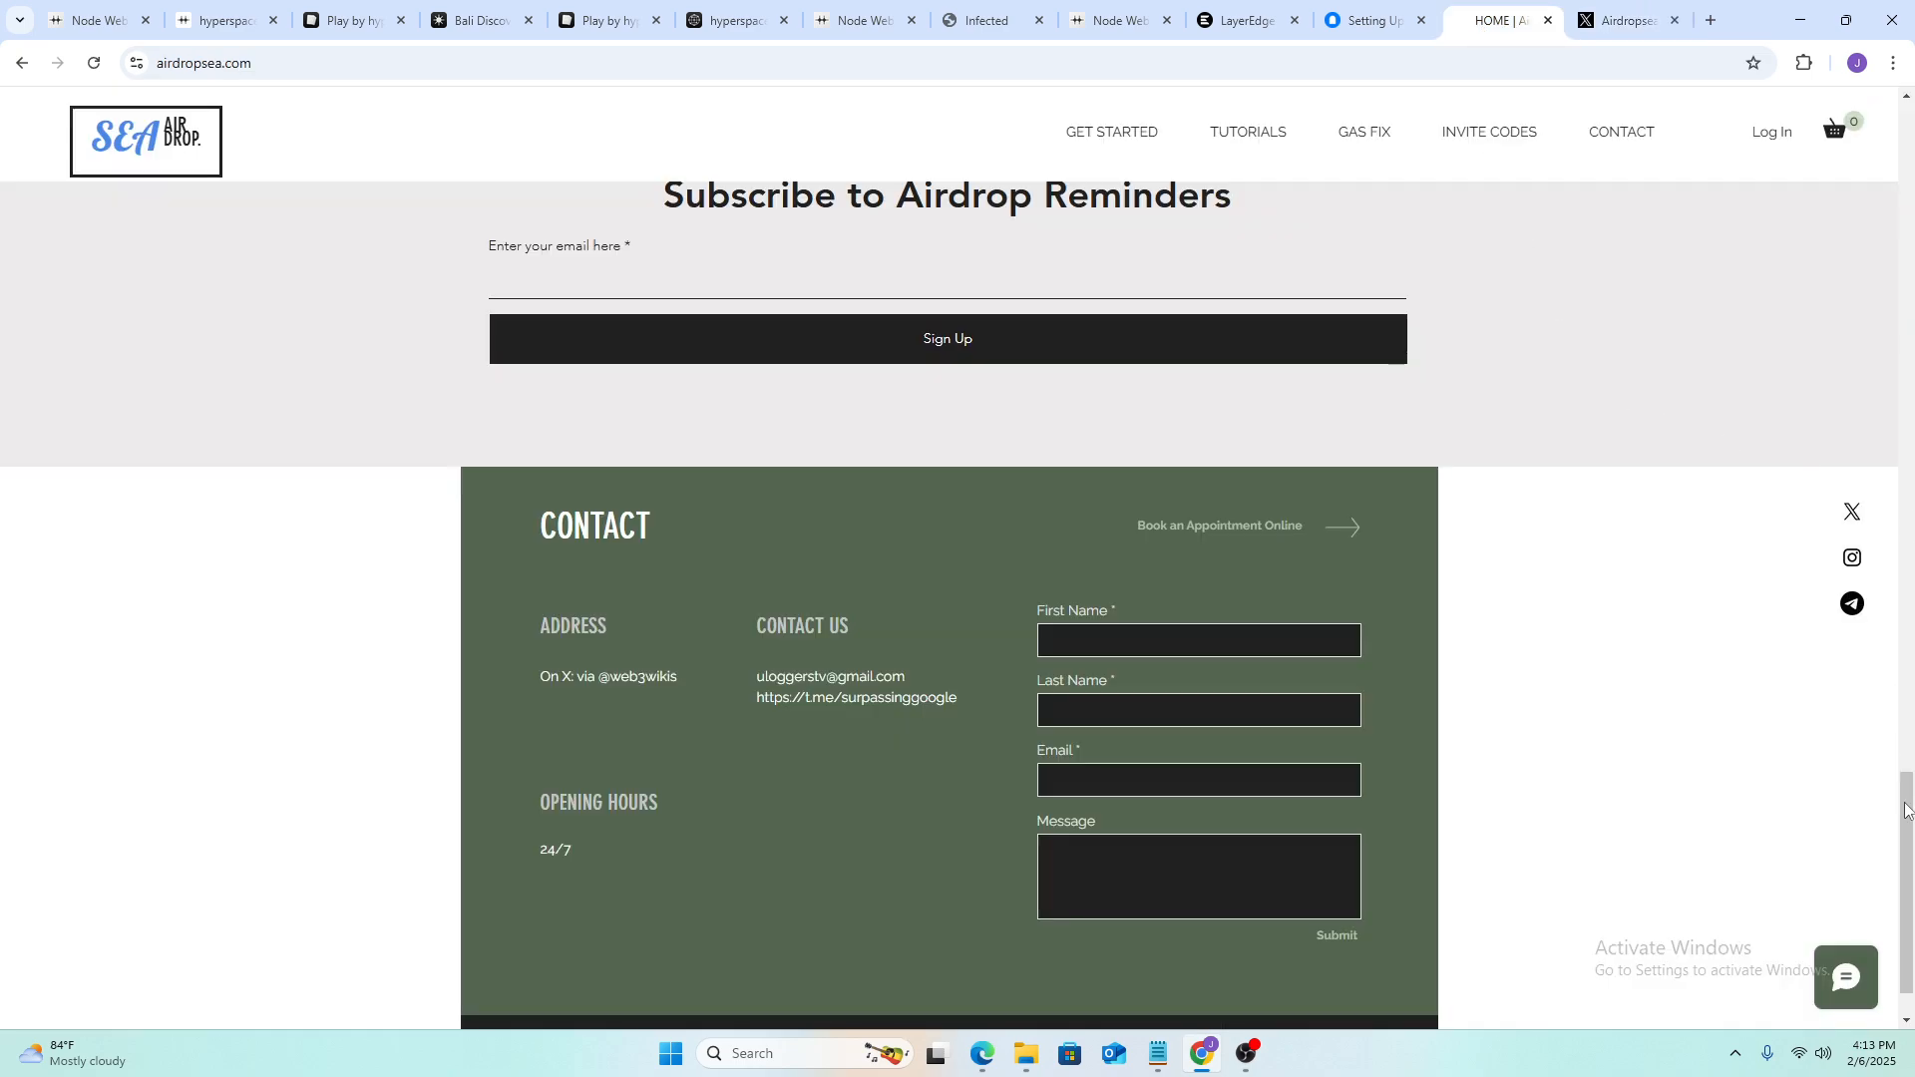
pyautogui.scroll(1, 1905, 810)
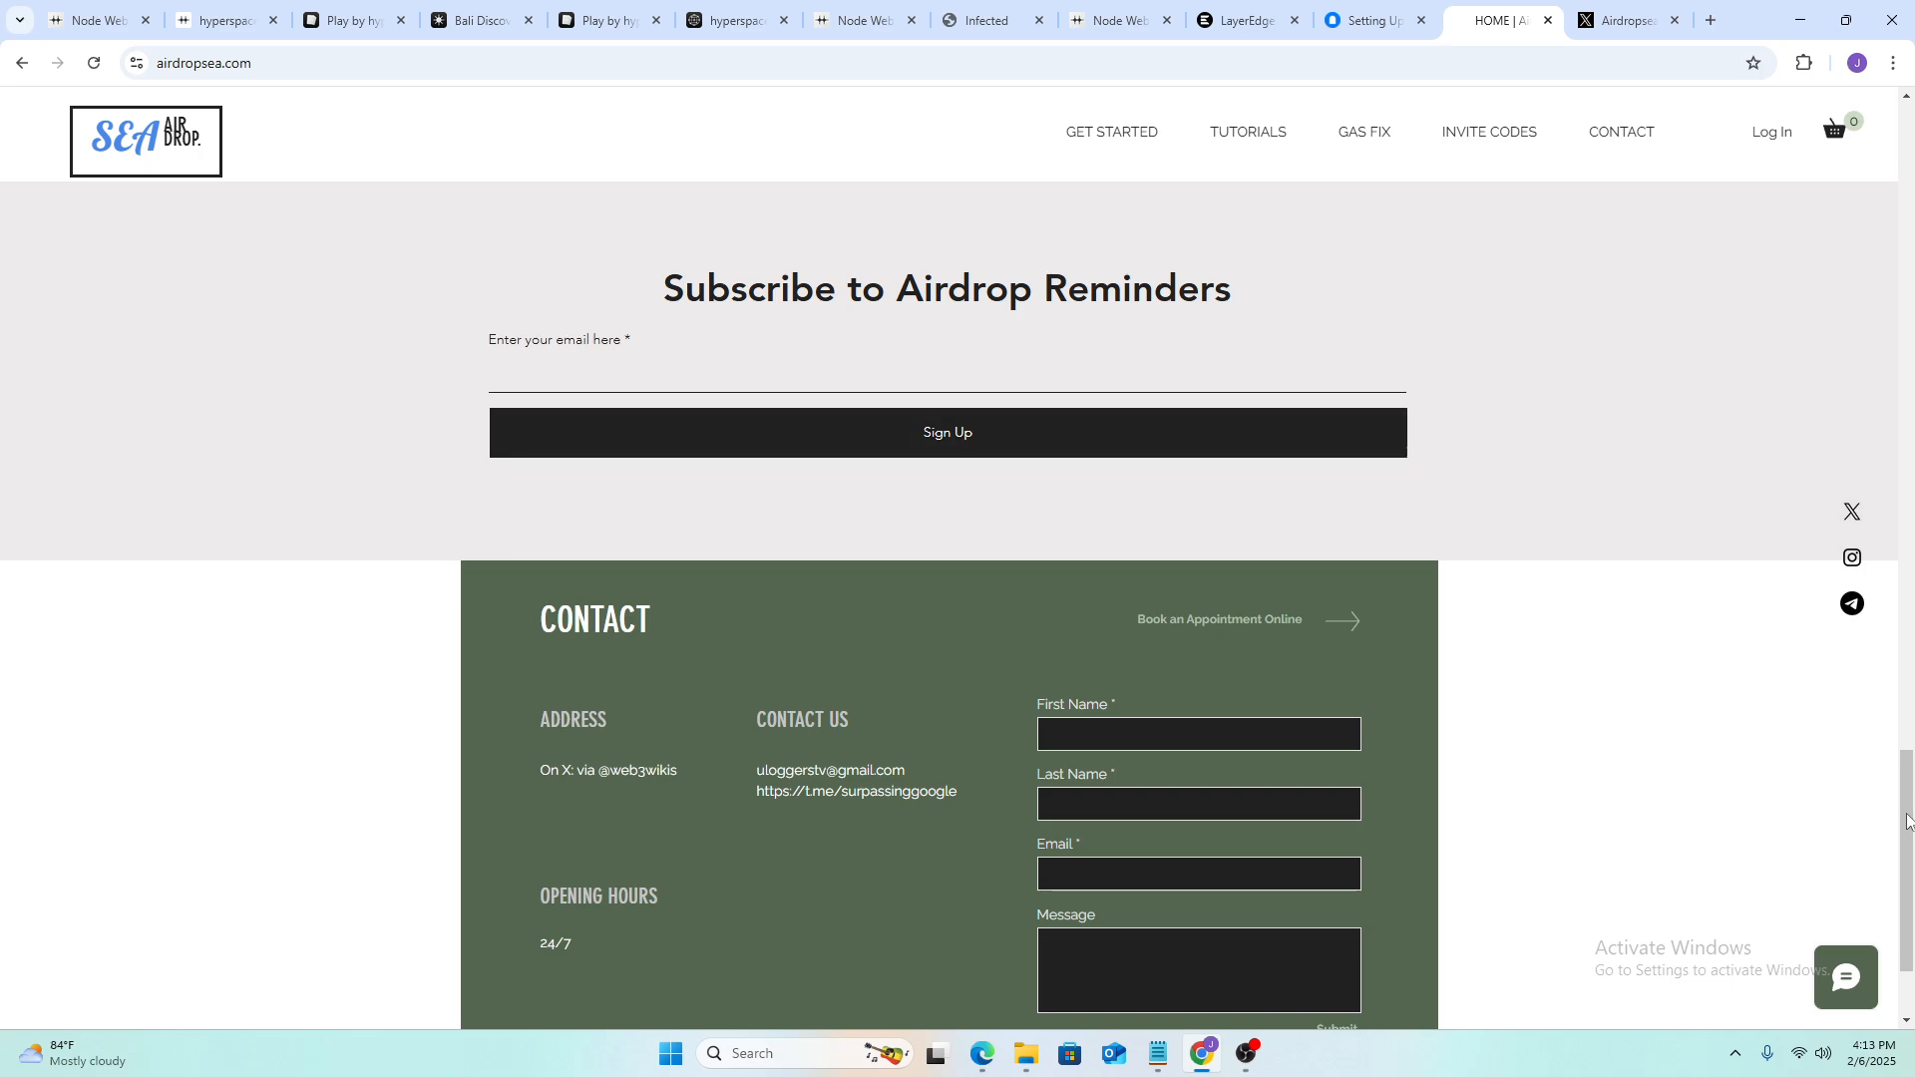
pyautogui.moveTo(1907, 820); pyautogui.dragTo(1909, 310)
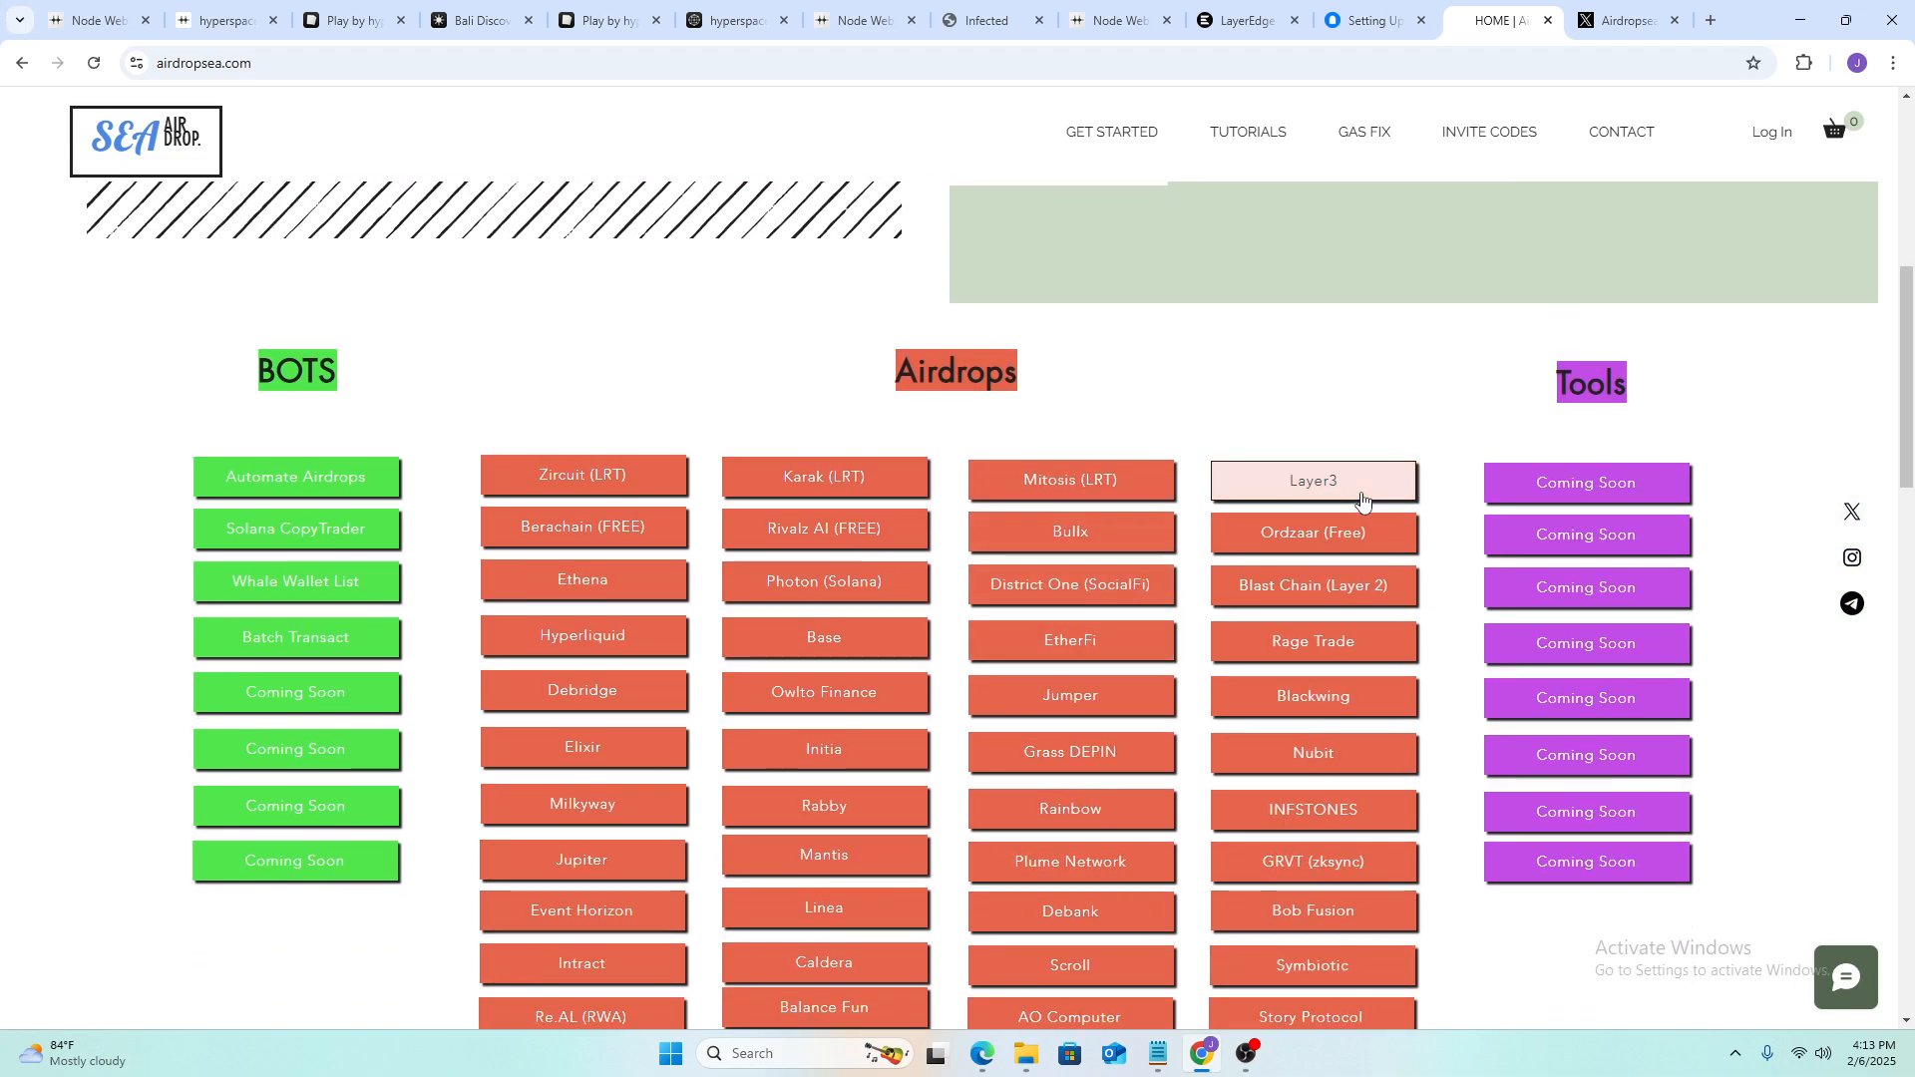
pyautogui.scroll(-2, 1363, 488)
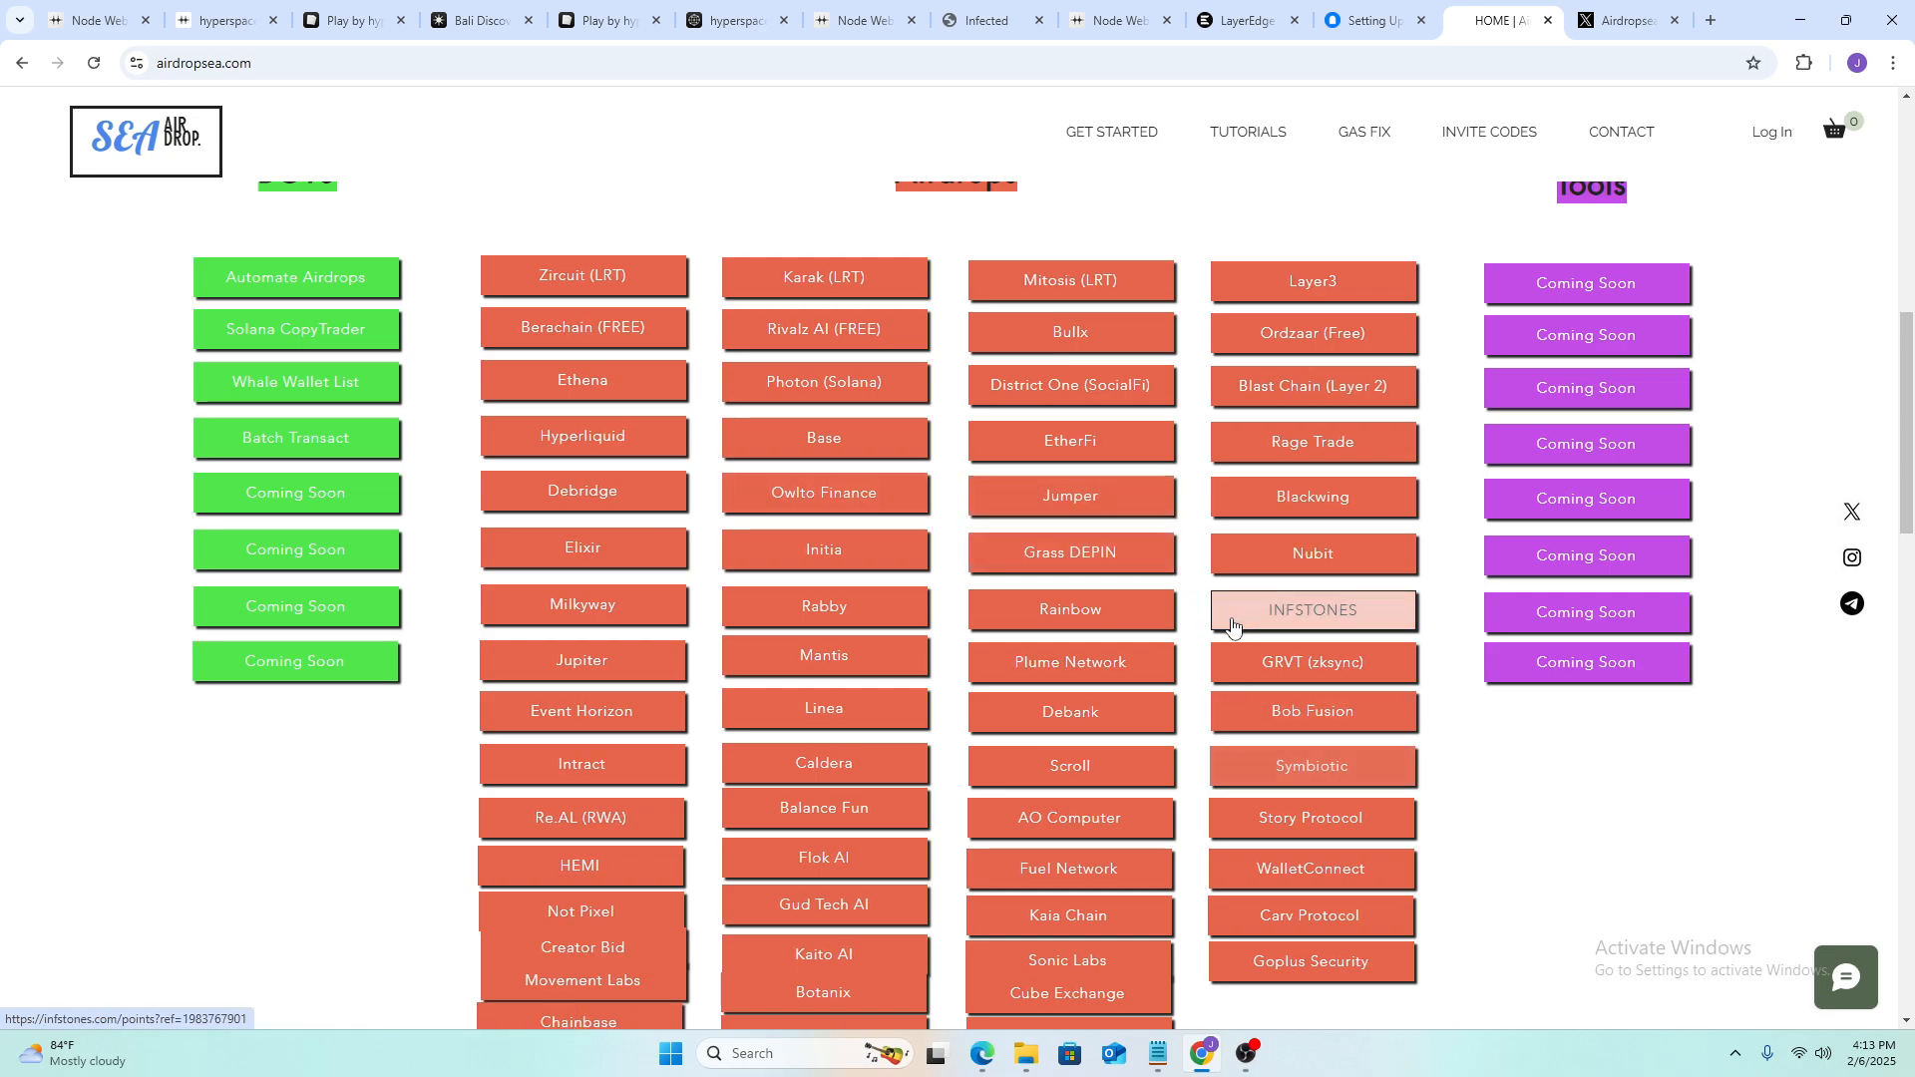
pyautogui.scroll(-3, 1314, 803)
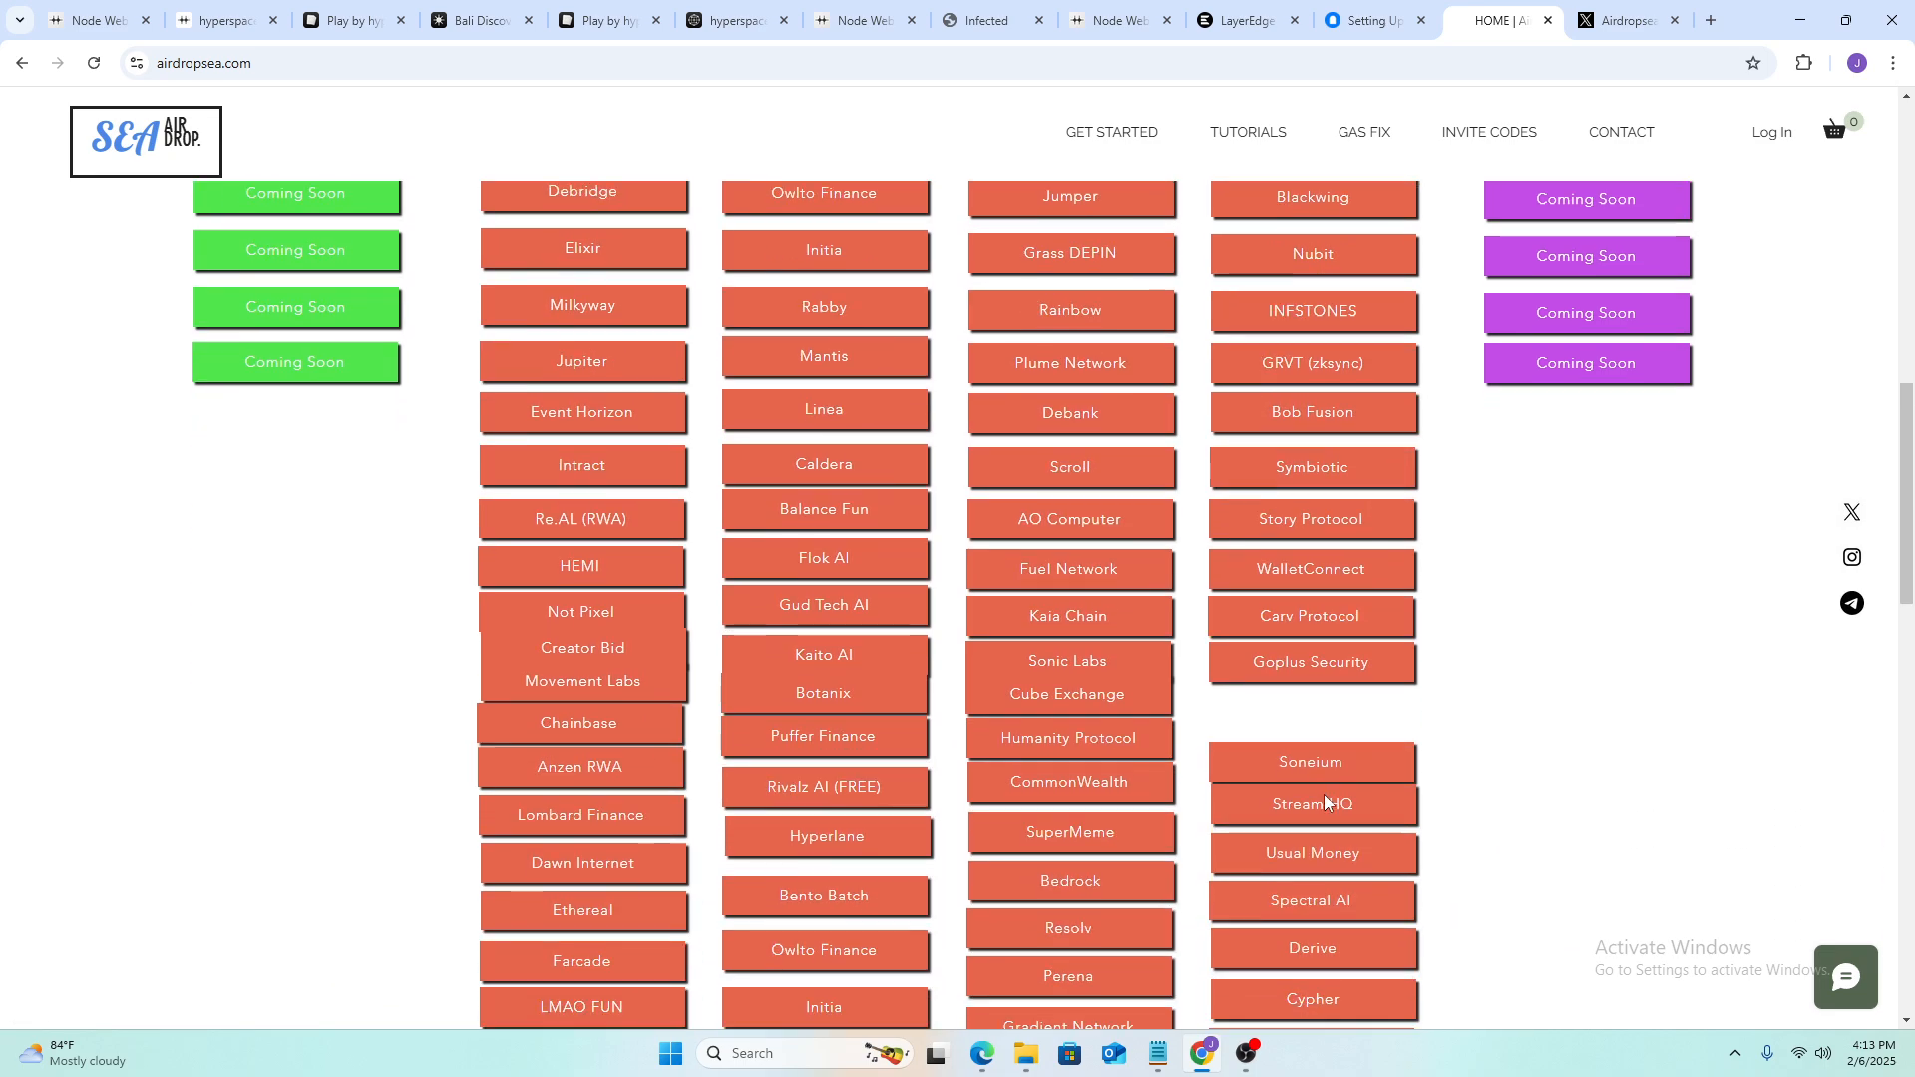
pyautogui.scroll(-7, 1319, 798)
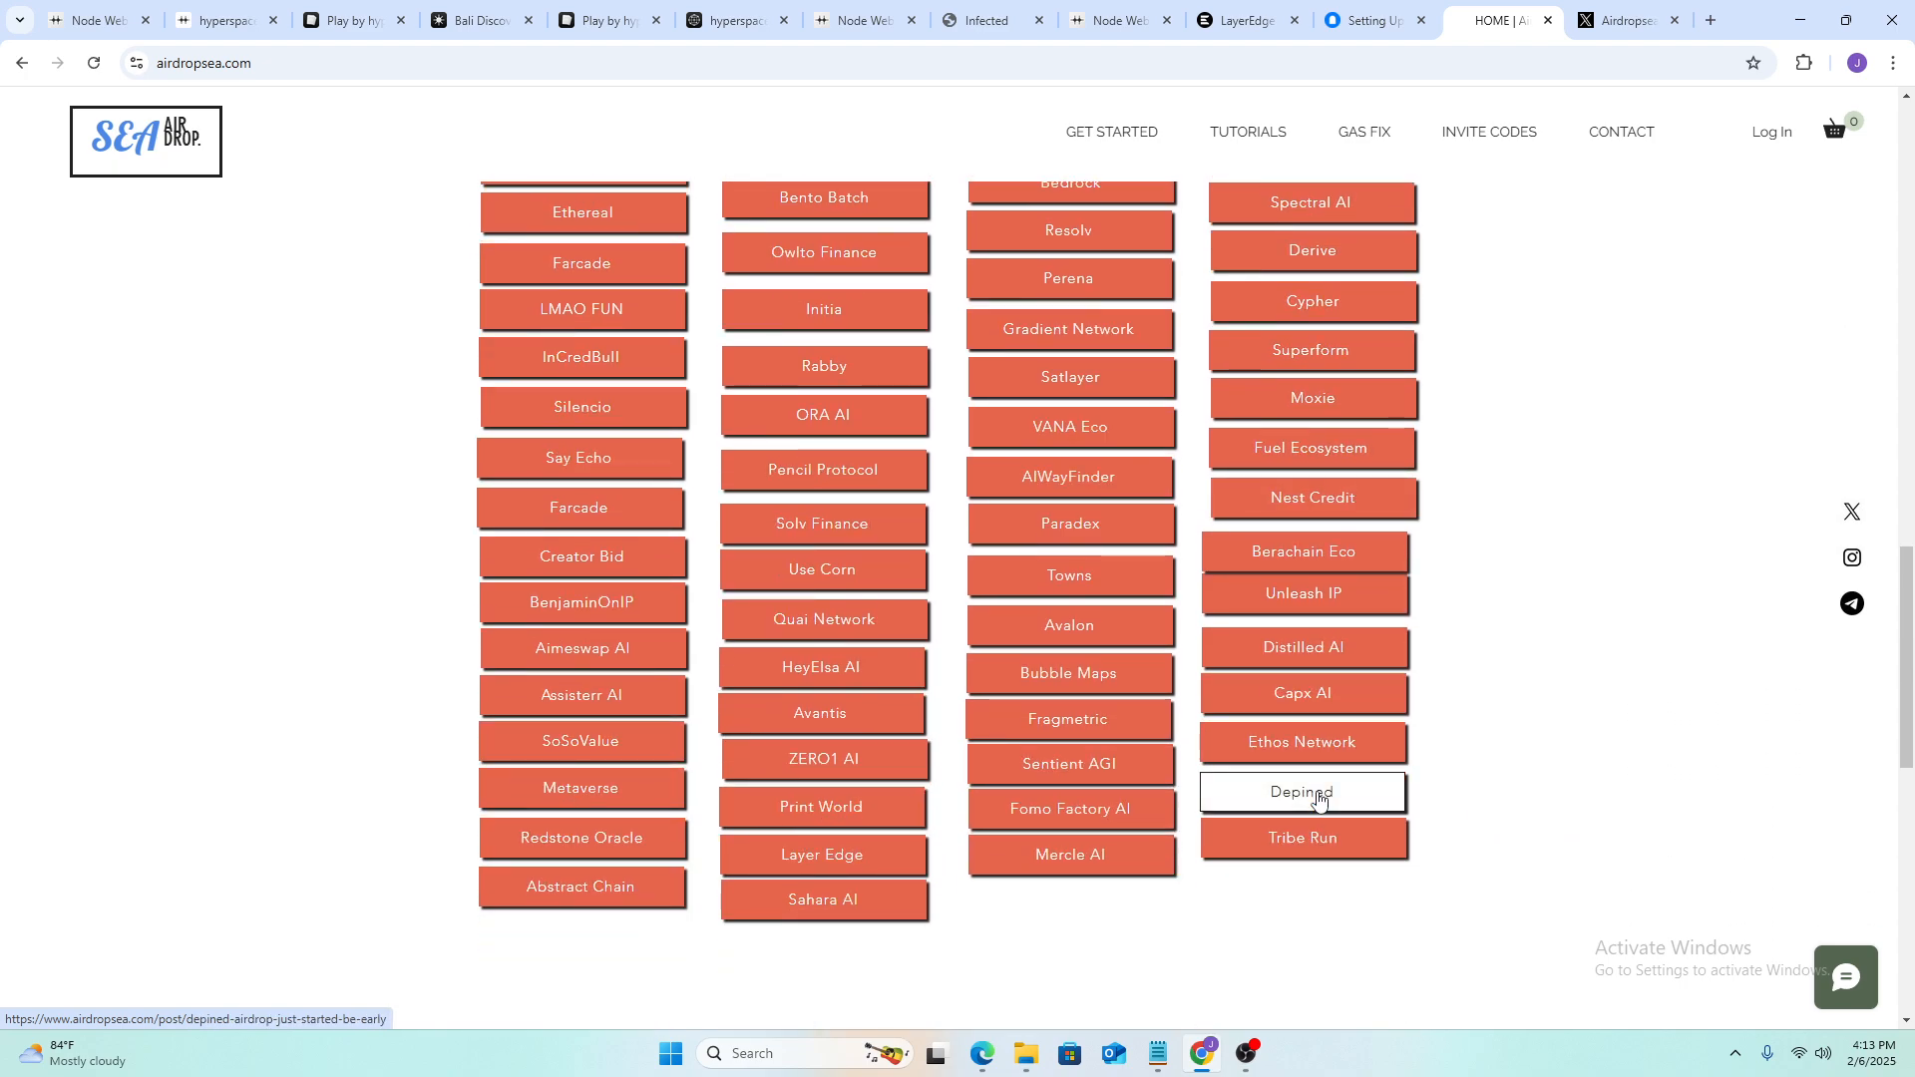
pyautogui.scroll(7, 1318, 795)
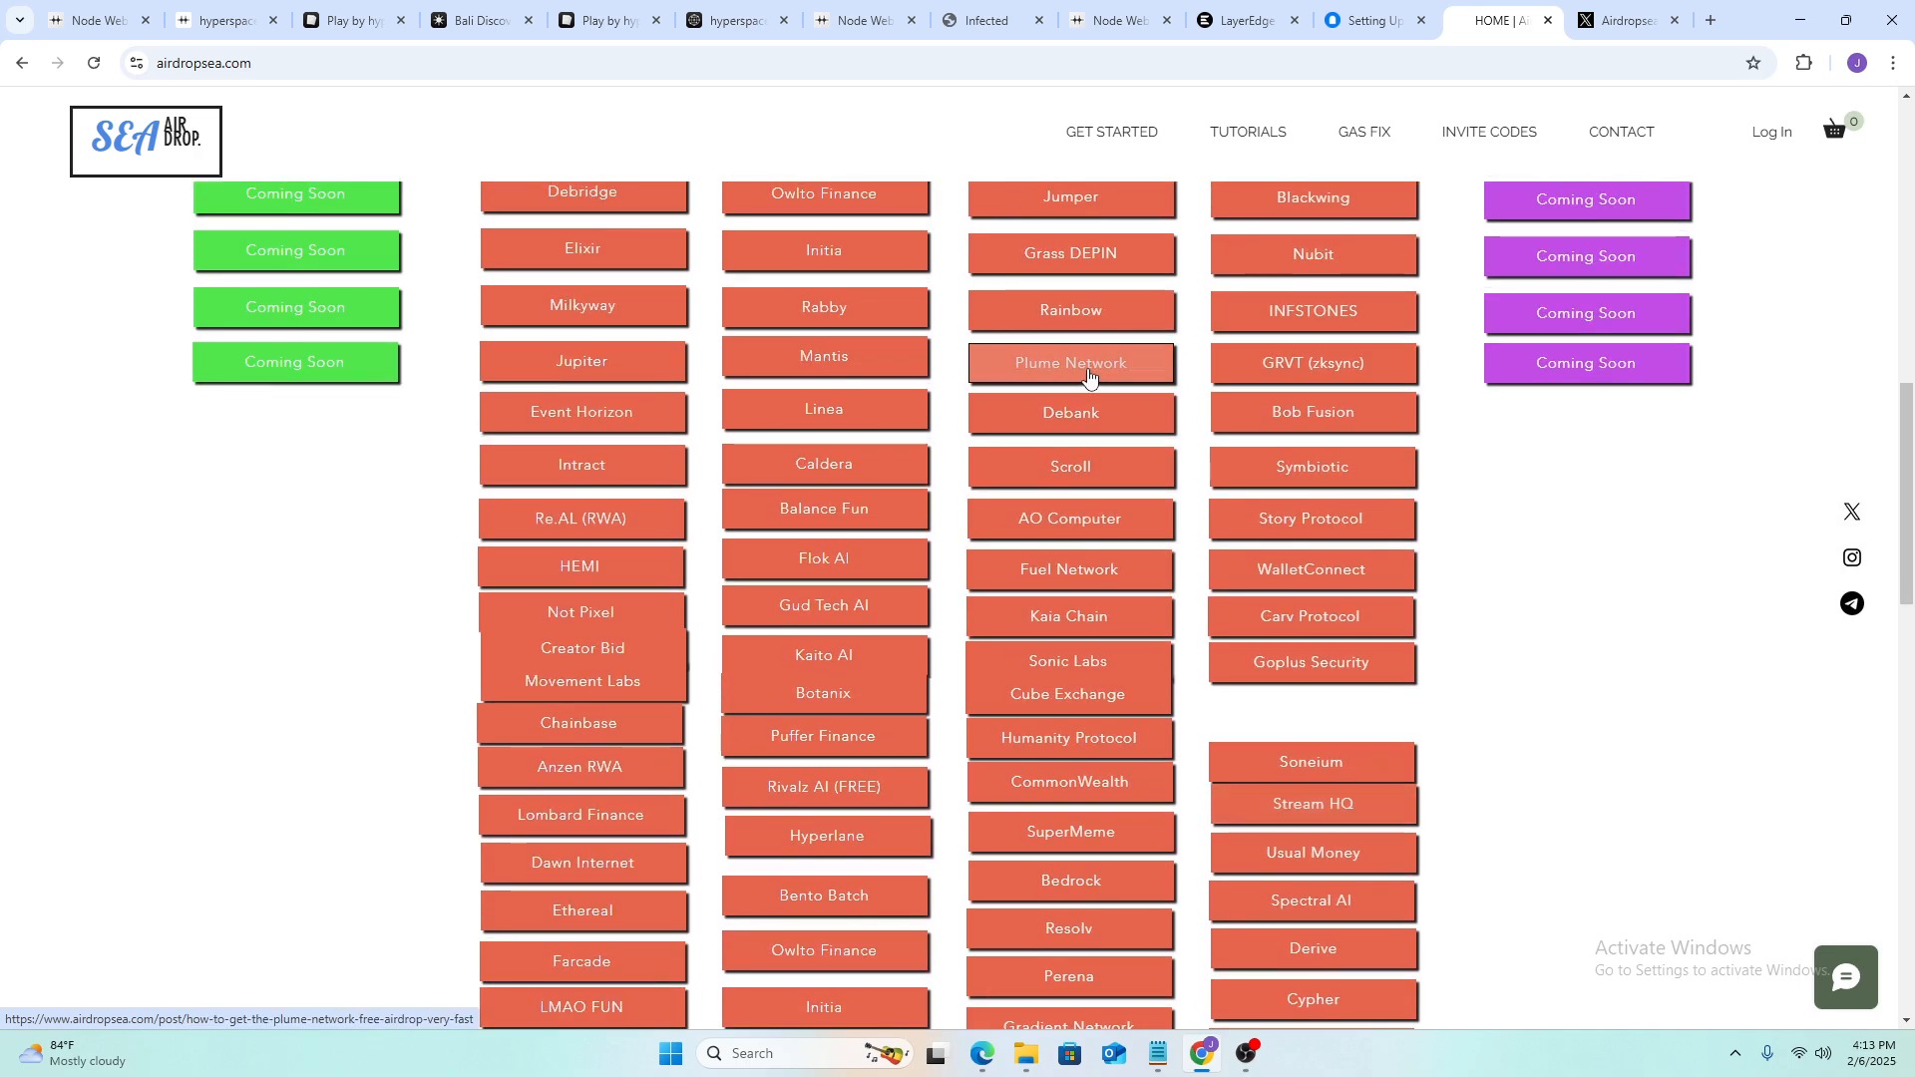
pyautogui.scroll(2, 1258, 509)
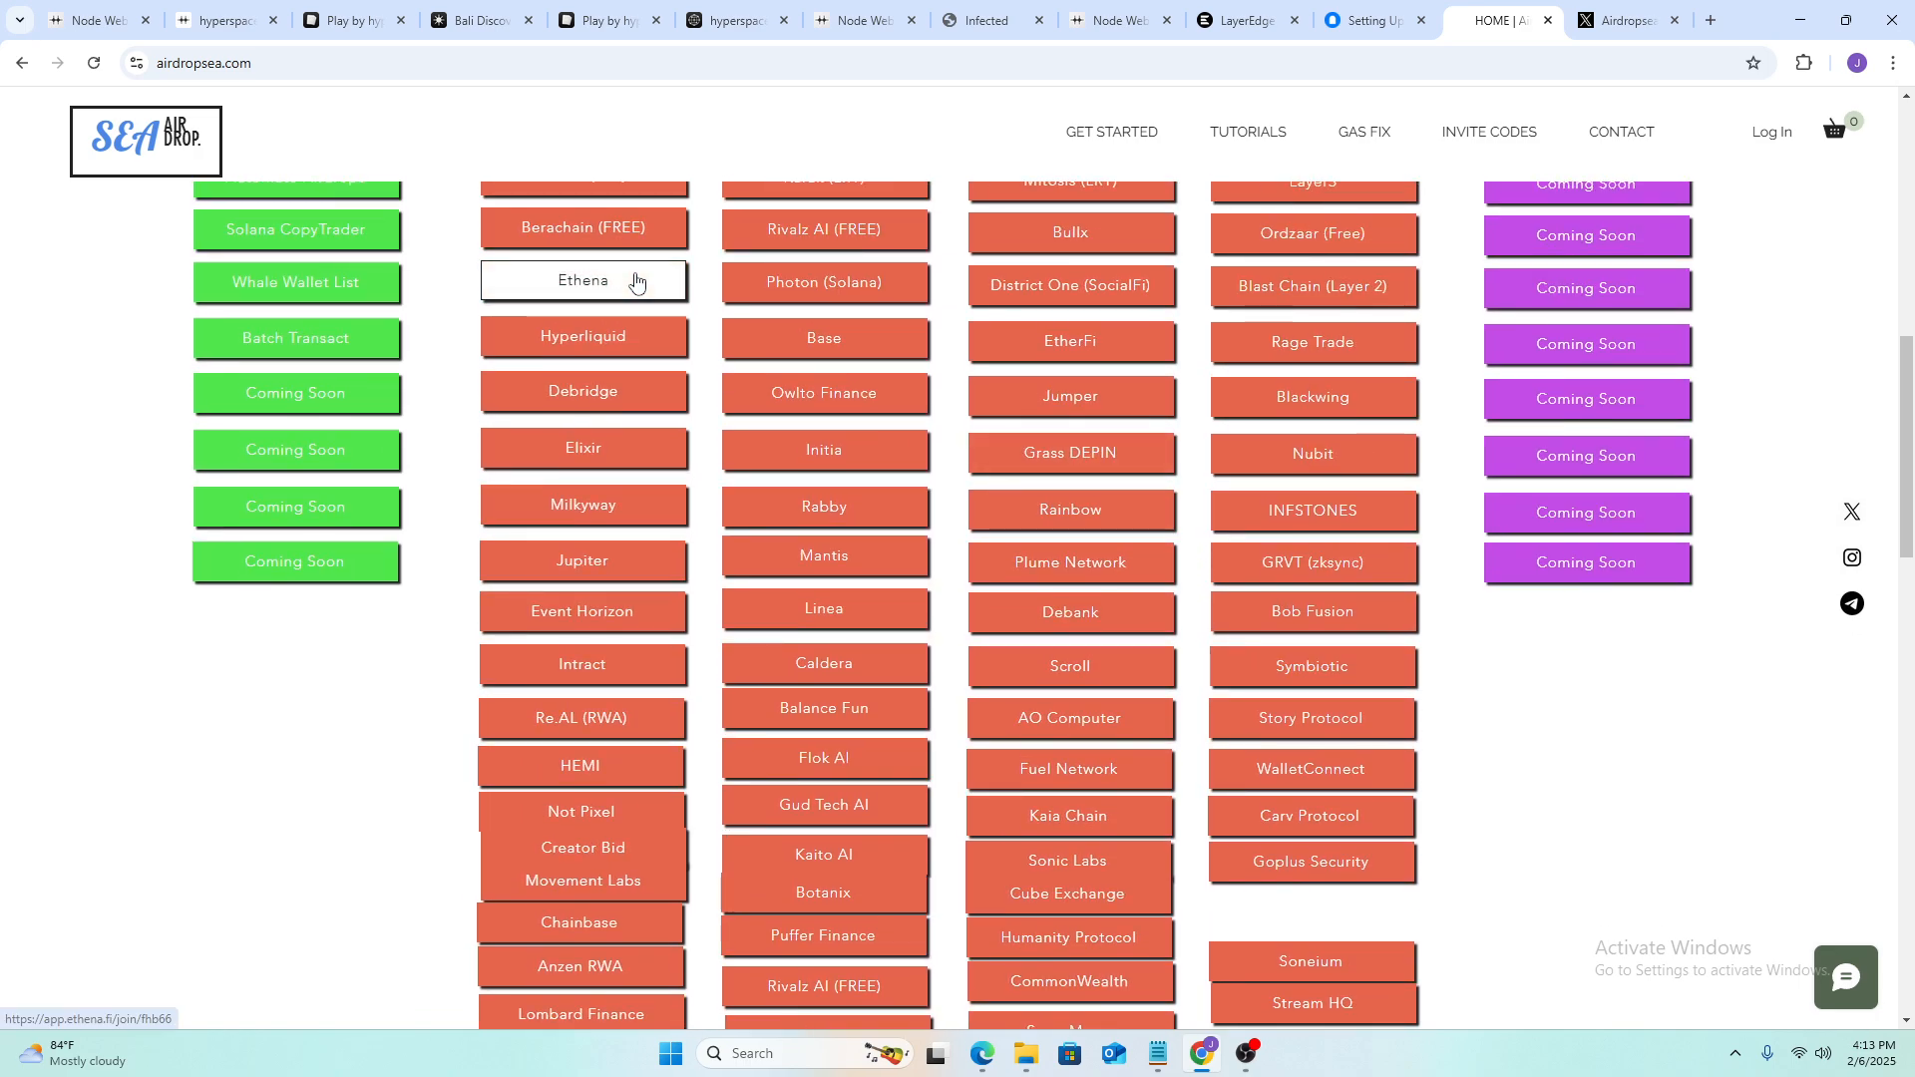
pyautogui.scroll(2, 636, 282)
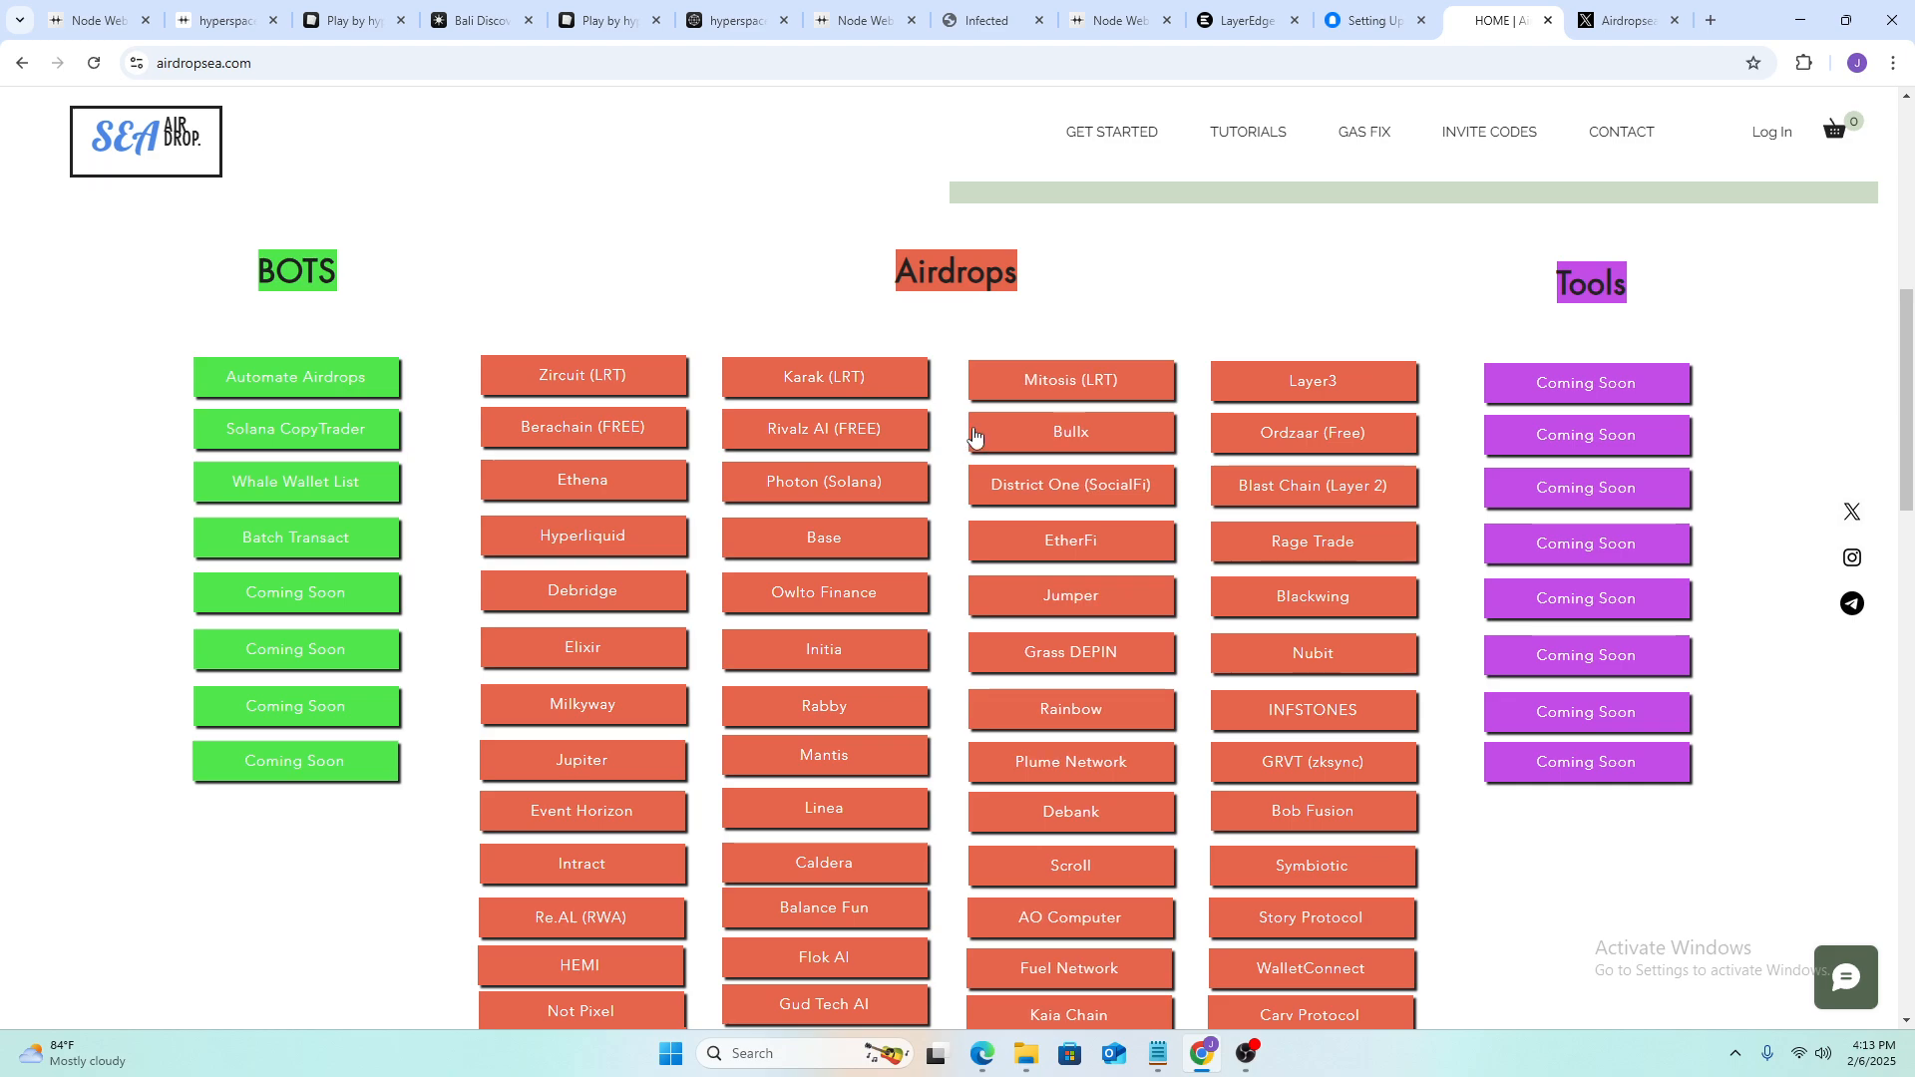
pyautogui.scroll(-15, 1625, 959)
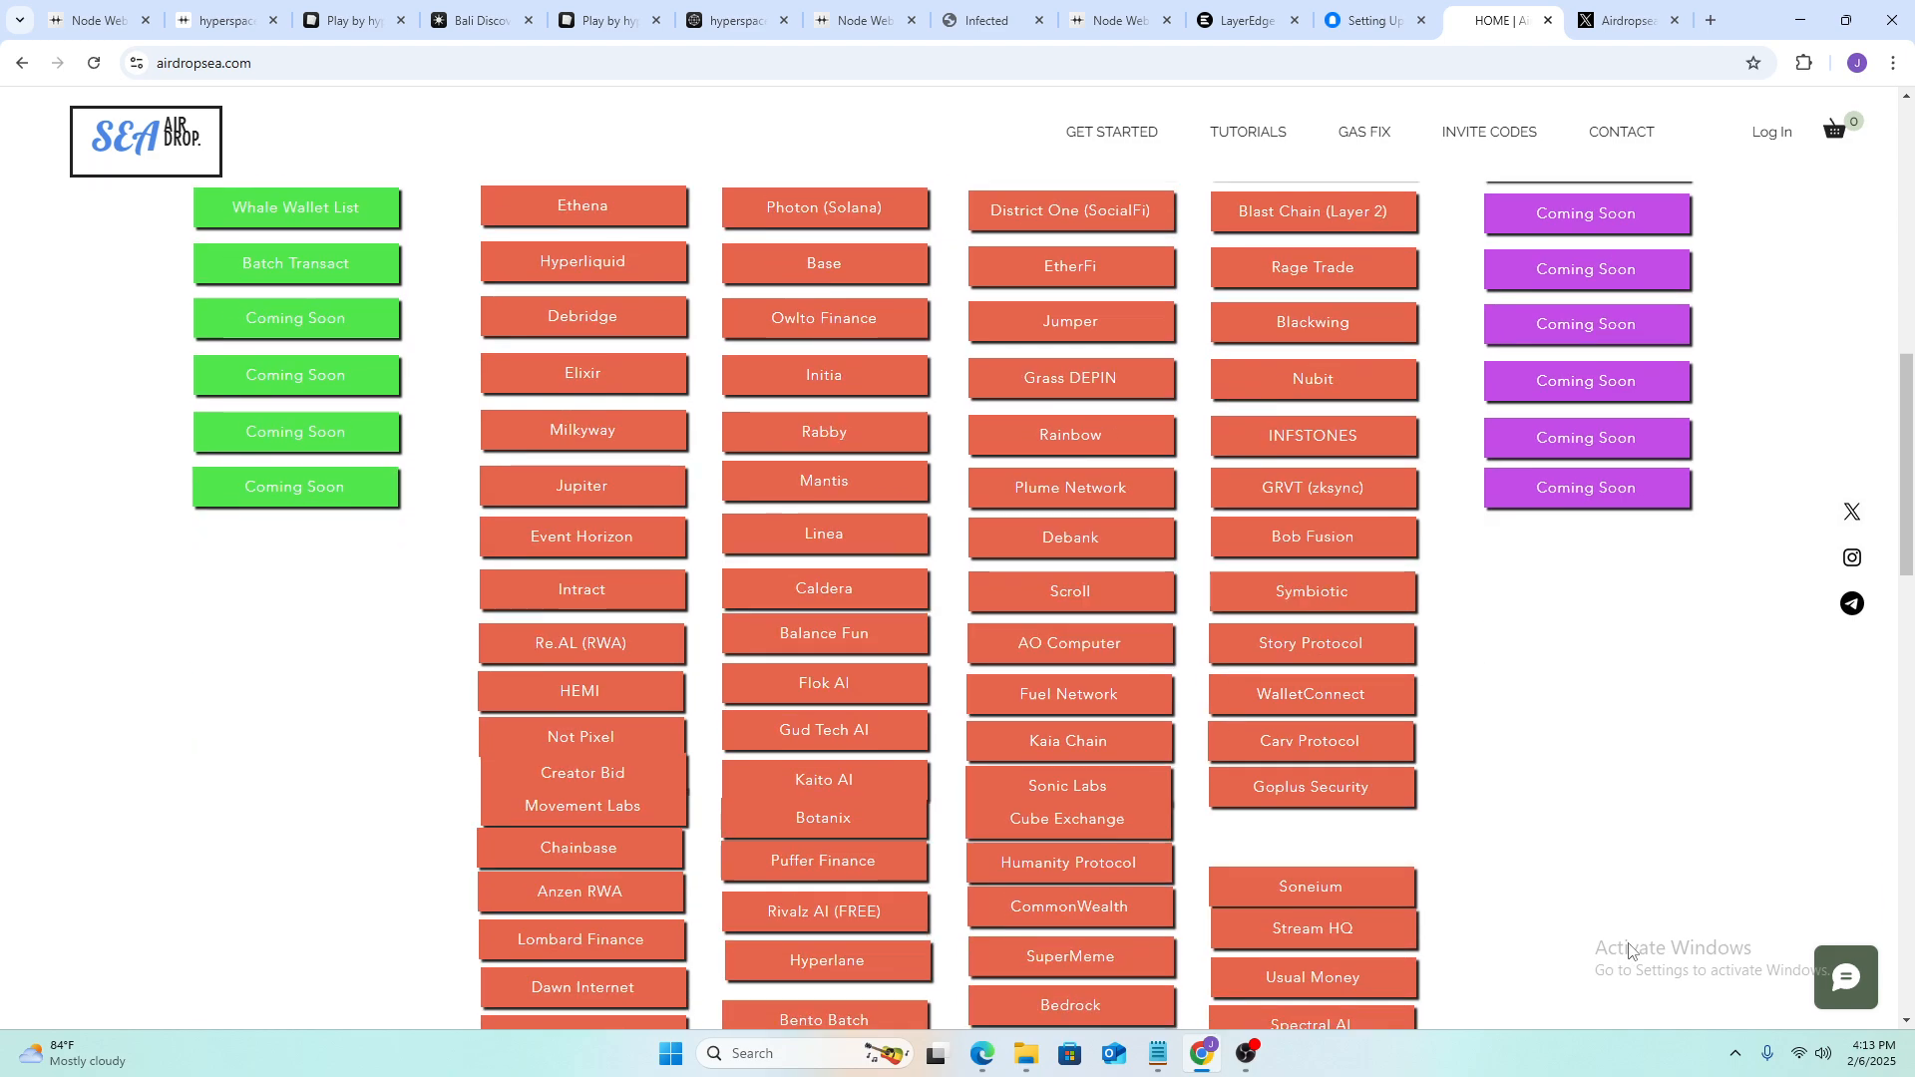
pyautogui.scroll(-5, 1603, 821)
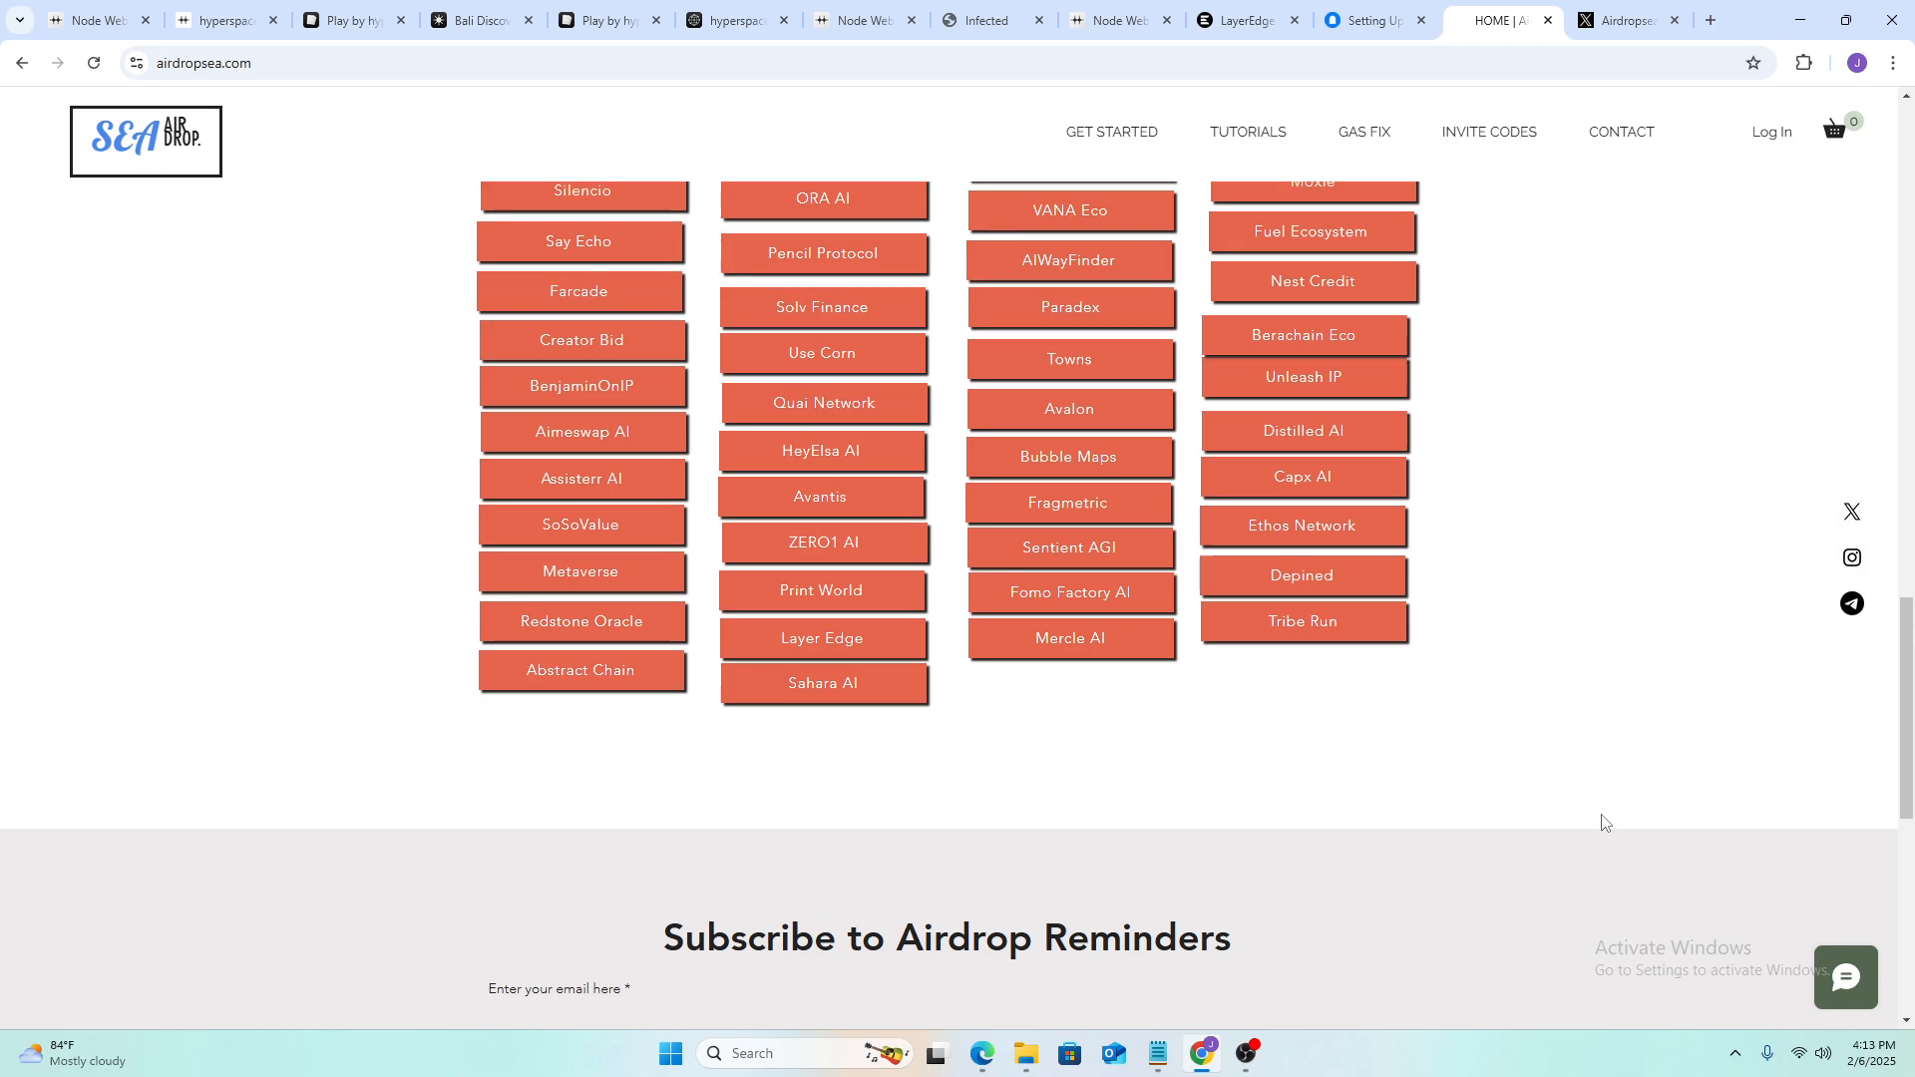